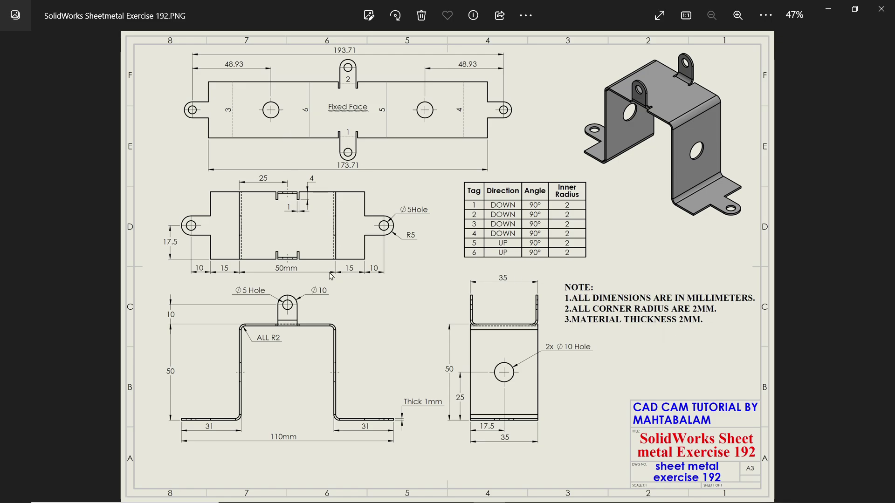
# Zoom in and out across the bracket reference drawing's views in Photos
pyautogui.keyDown('ctrl'); pyautogui.scroll(2, 292, 295); pyautogui.keyUp('ctrl')
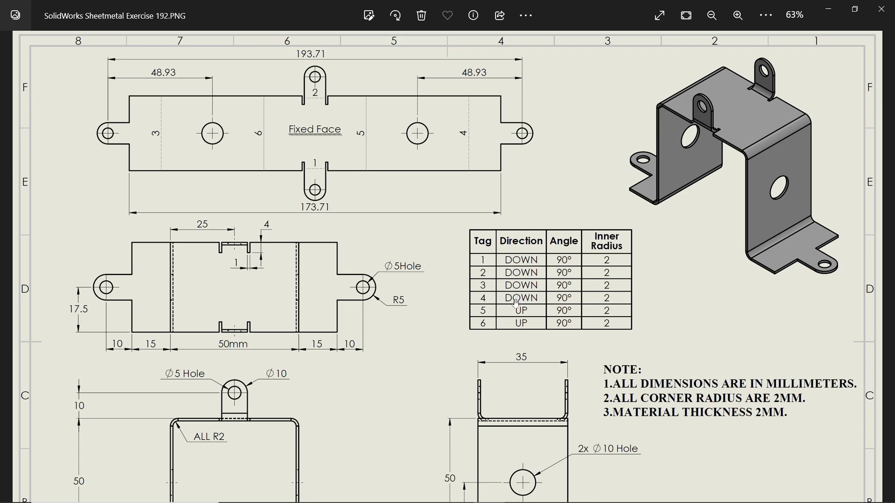
pyautogui.scroll(-2, 289, 305)
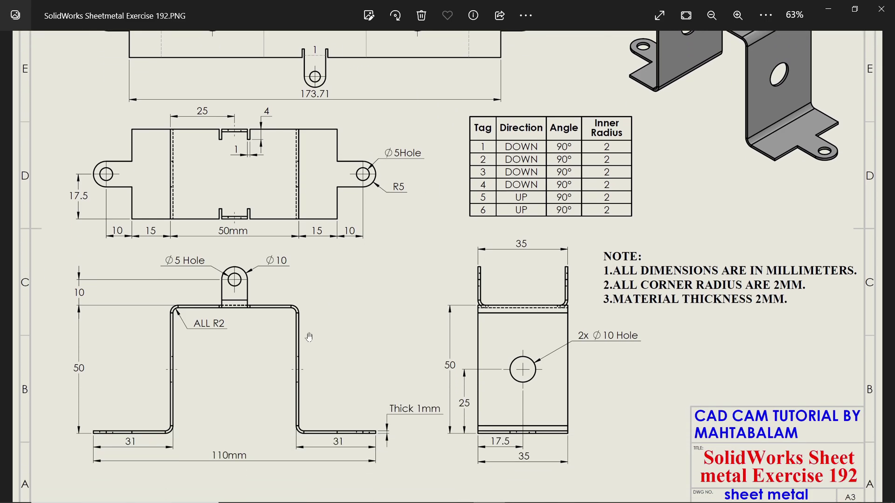
pyautogui.scroll(-1, 322, 292)
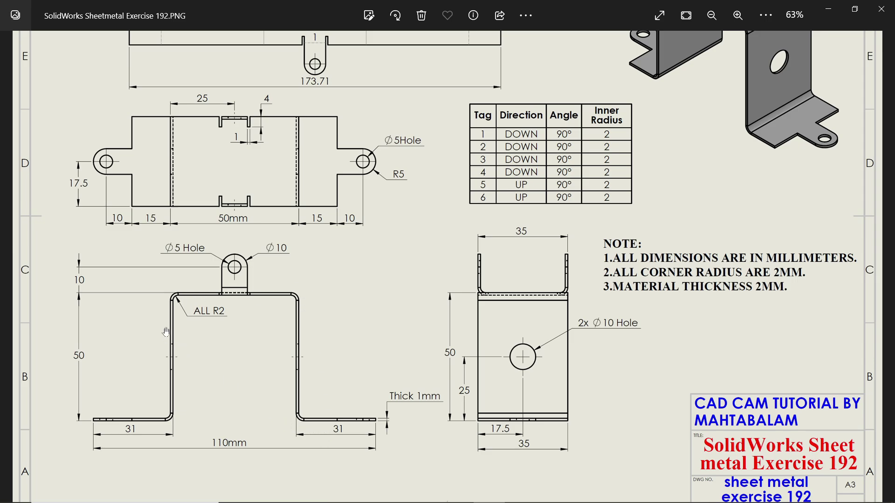
pyautogui.keyDown('ctrl'); pyautogui.scroll(2, 120, 344); pyautogui.keyUp('ctrl')
pyautogui.scroll(-1, 186, 261)
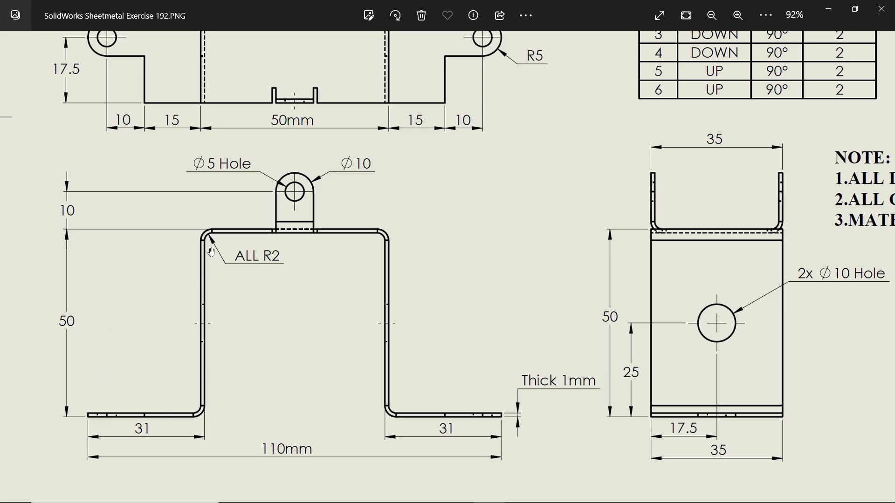
# Pan to the bent side views, then minimize Photos to reveal SOLIDWORKS
pyautogui.scroll(3, 333, 228)
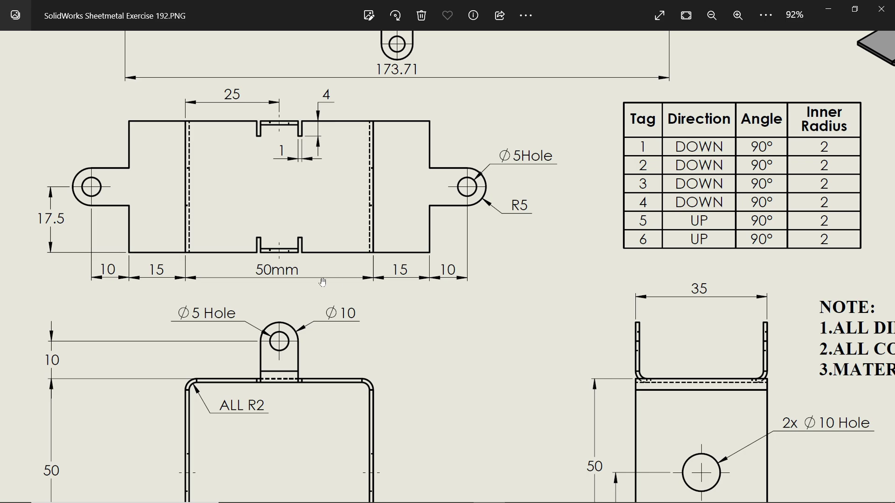
pyautogui.scroll(2, 188, 225)
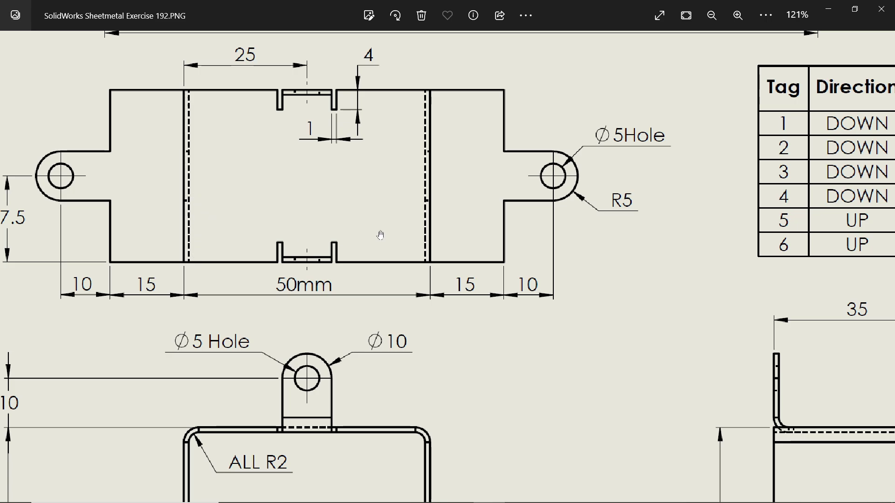
pyautogui.scroll(-3, 381, 235)
pyautogui.moveTo(338, 340); pyautogui.dragTo(340, 238)
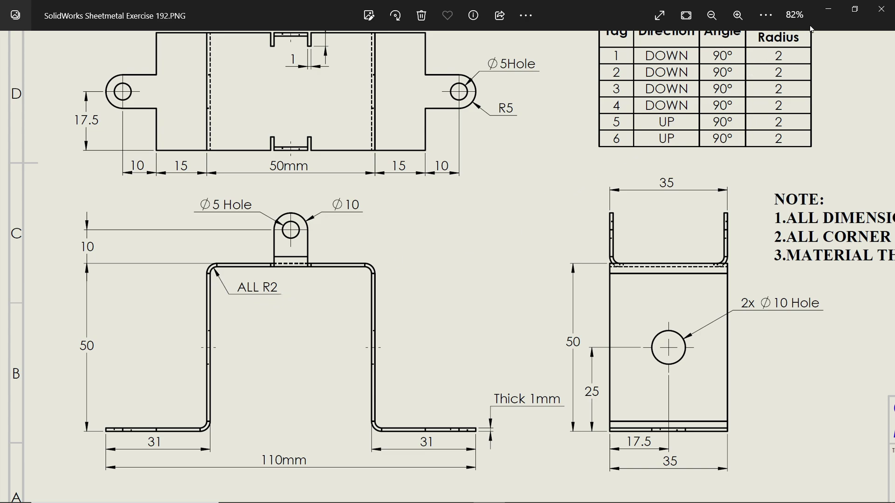
pyautogui.click(829, 9)
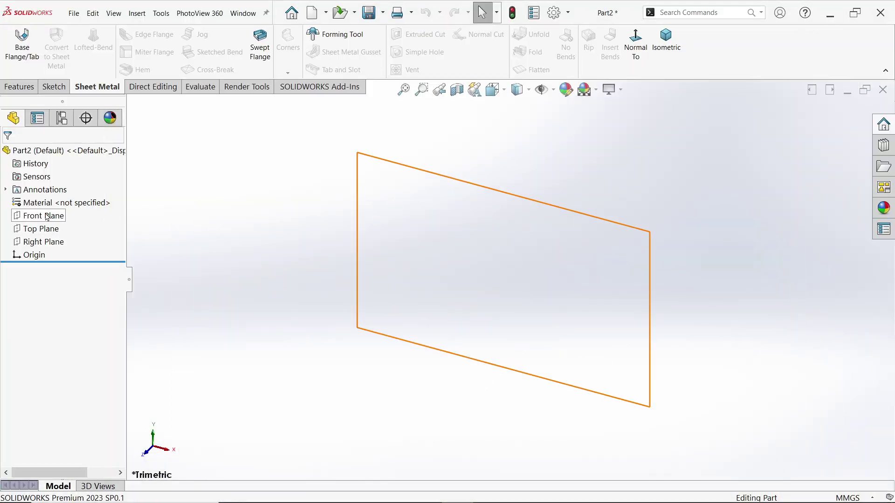
# Check the enabled CommandManager tabs and start a new sketch on the Front Plane
pyautogui.rightClick(106, 90)
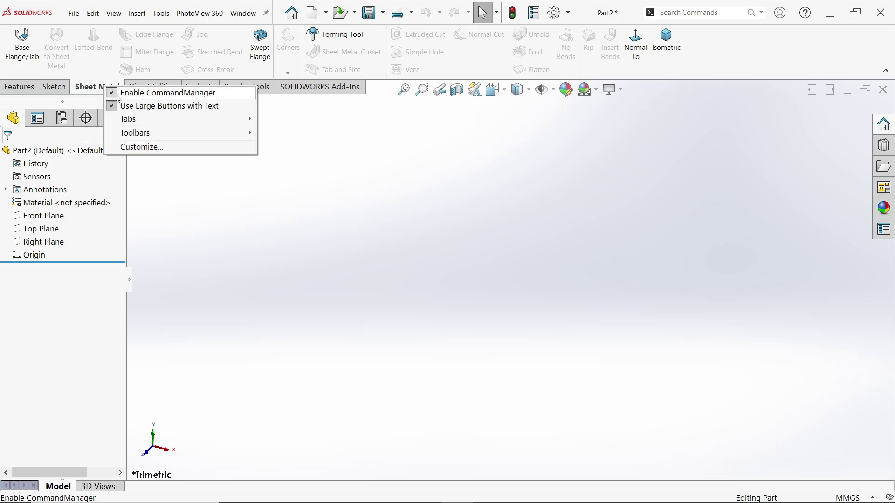
pyautogui.moveTo(139, 121)
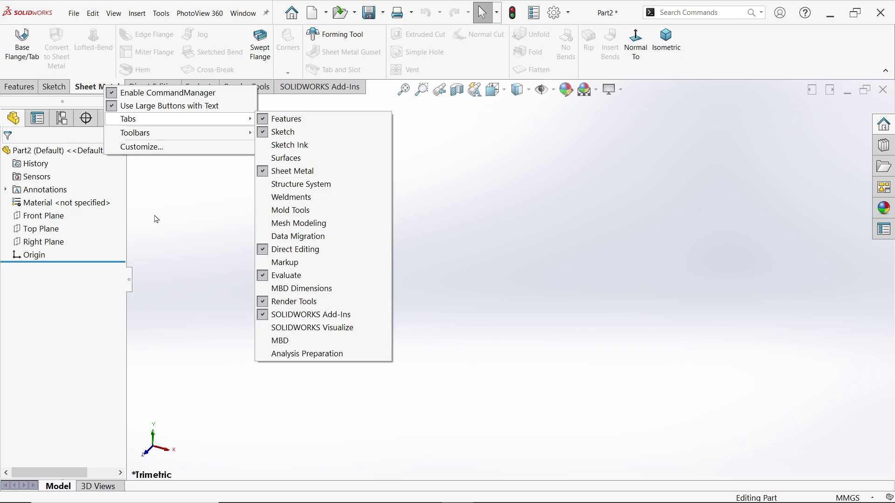
pyautogui.click(47, 216)
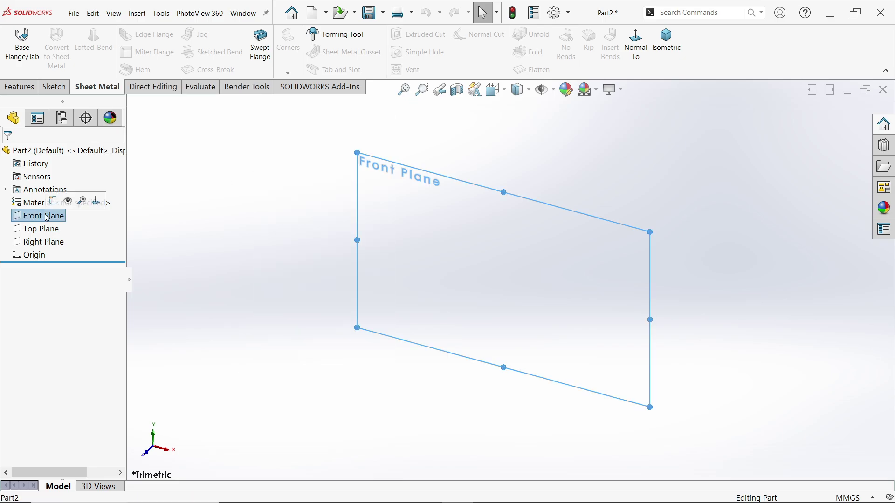
pyautogui.click(54, 200)
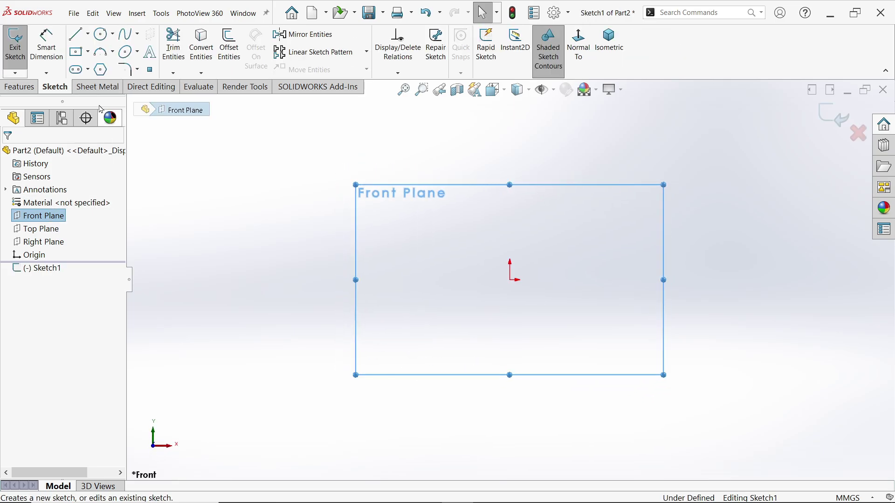
# Draw the inverted-U line chain (left leg, top line, right leg) and select both legs
pyautogui.click(76, 36)
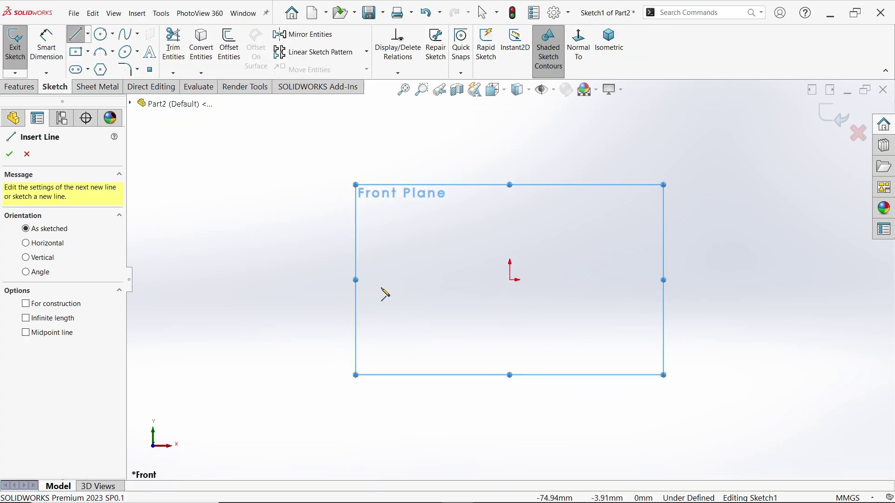
pyautogui.click(293, 389)
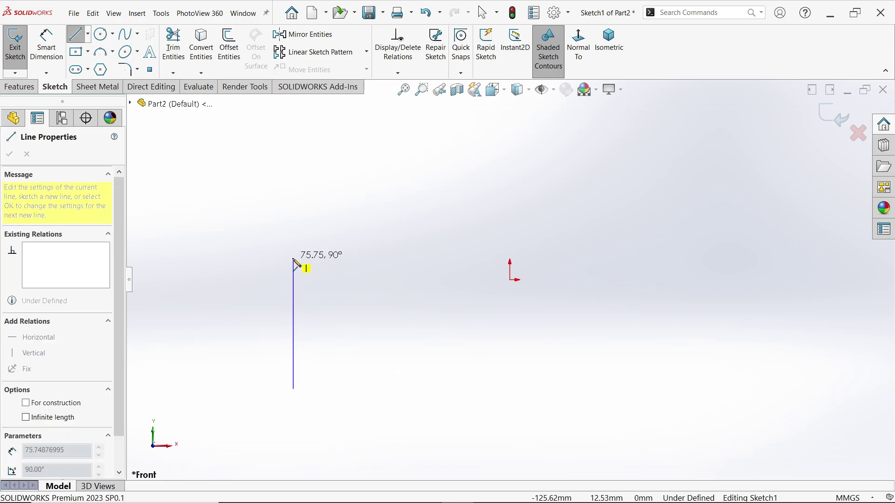
pyautogui.click(294, 280)
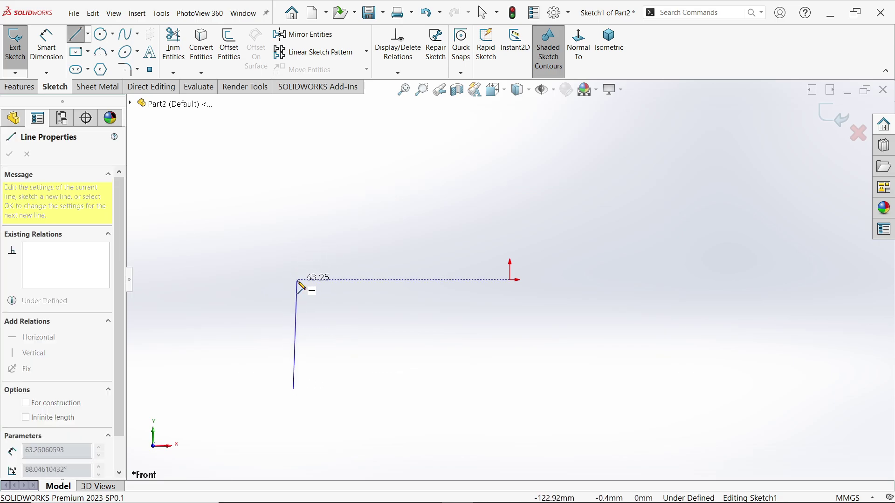
pyautogui.click(728, 280)
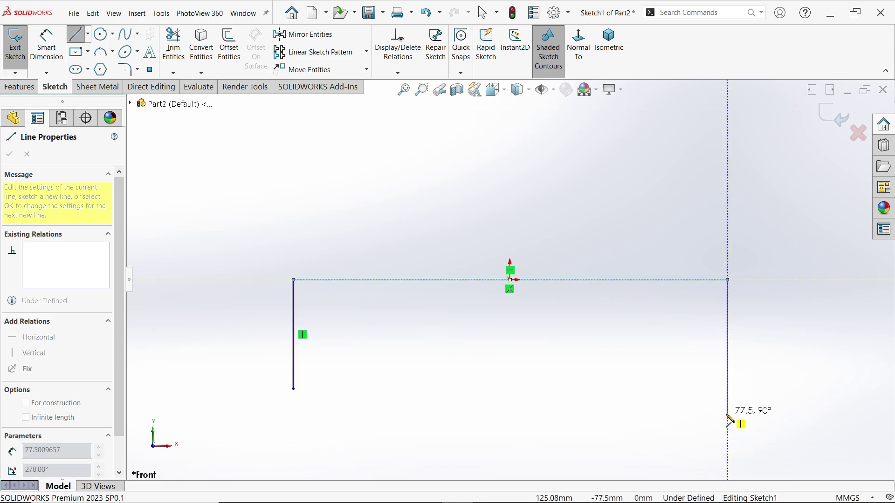
pyautogui.rightClick(670, 373)
pyautogui.click(692, 374)
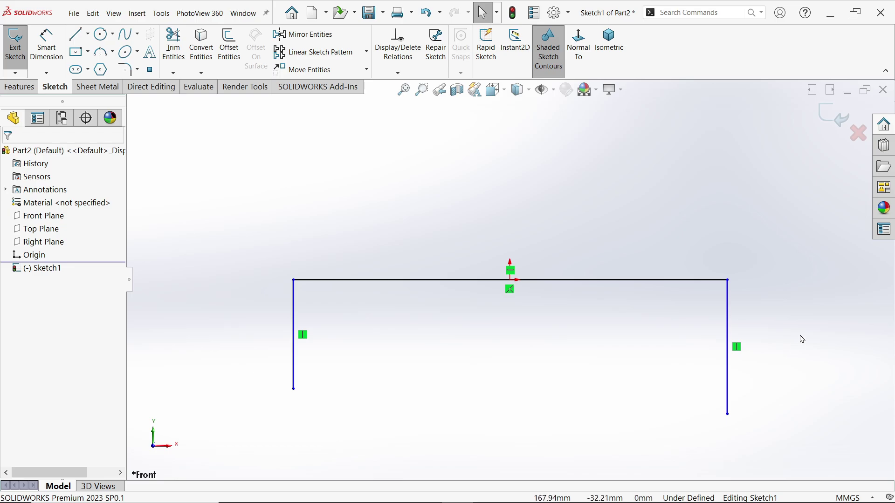
pyautogui.moveTo(785, 330)
pyautogui.mouseDown()
pyautogui.moveTo(436, 356)
pyautogui.moveTo(229, 396)
pyautogui.mouseUp()
# Make the two legs equal and put the top line's midpoint on the origin
pyautogui.click(325, 350)
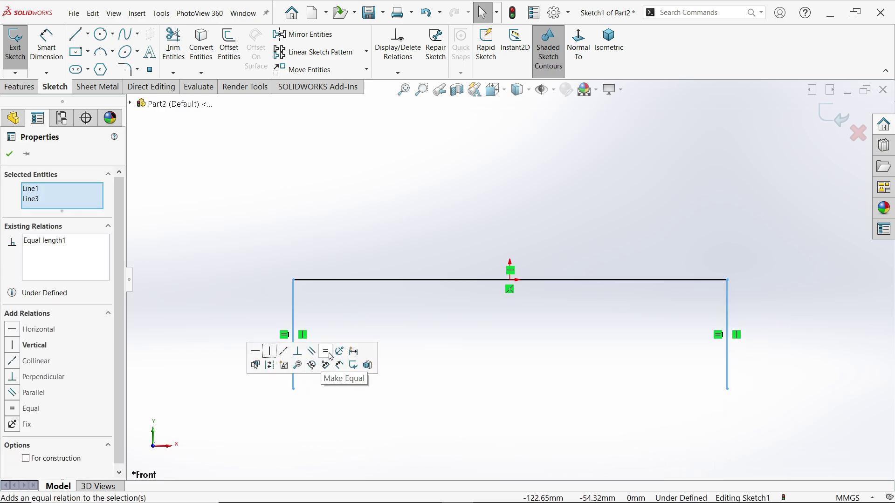
pyautogui.click(512, 284)
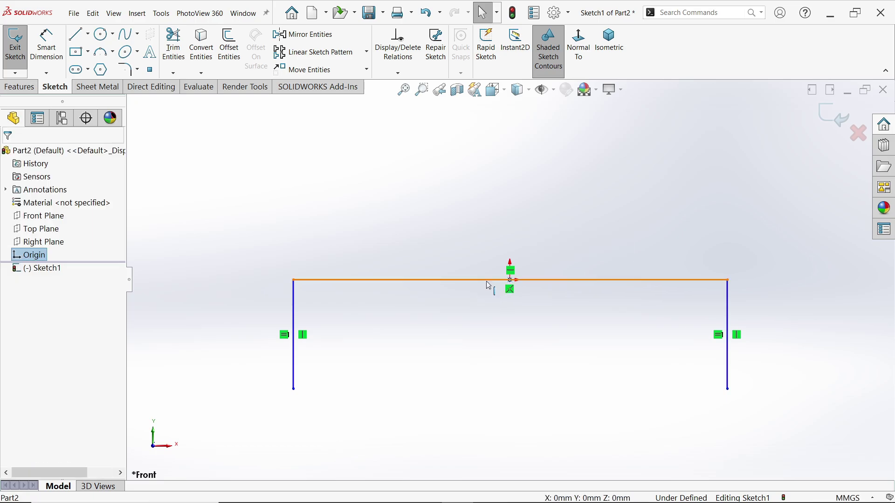
pyautogui.keyDown('ctrl'); pyautogui.click(486, 282); pyautogui.keyUp('ctrl')
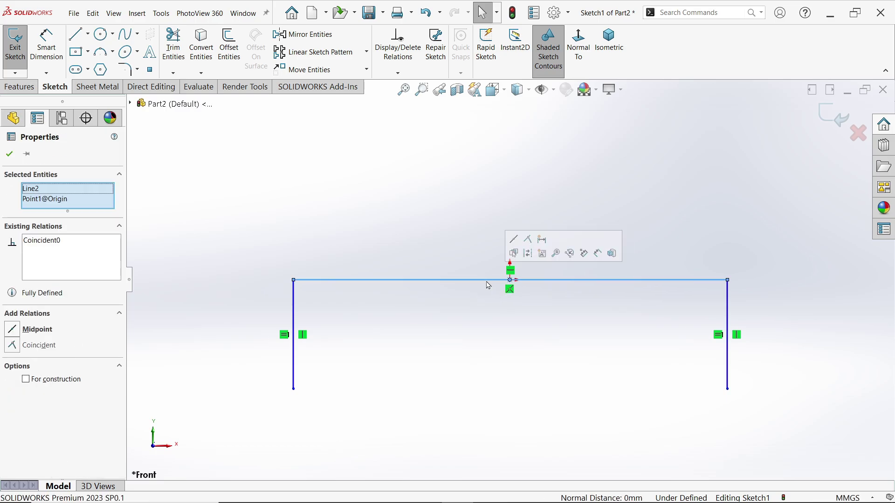
pyautogui.click(513, 240)
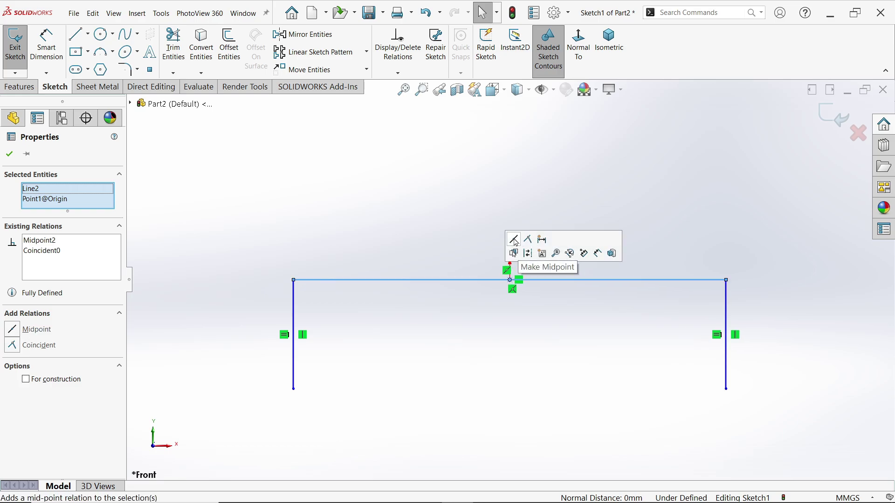
# Dimension the top line 50 mm wide and the left leg 50 mm tall
pyautogui.click(47, 44)
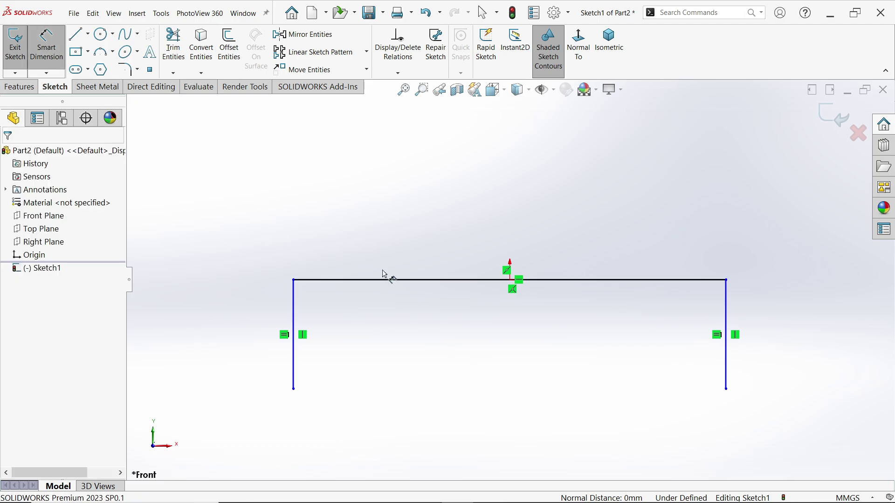
pyautogui.click(457, 281)
pyautogui.click(437, 206)
pyautogui.write('50')
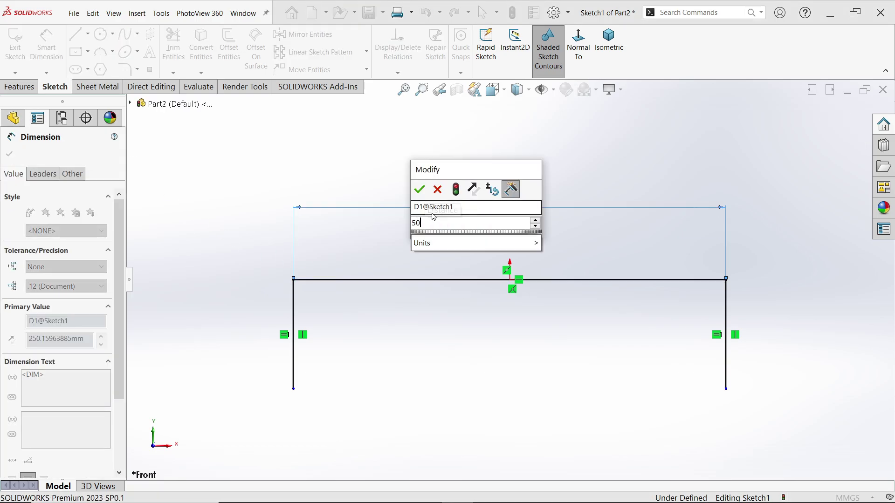
pyautogui.press('Return')
pyautogui.click(293, 320)
pyautogui.click(252, 321)
pyautogui.click(188, 299)
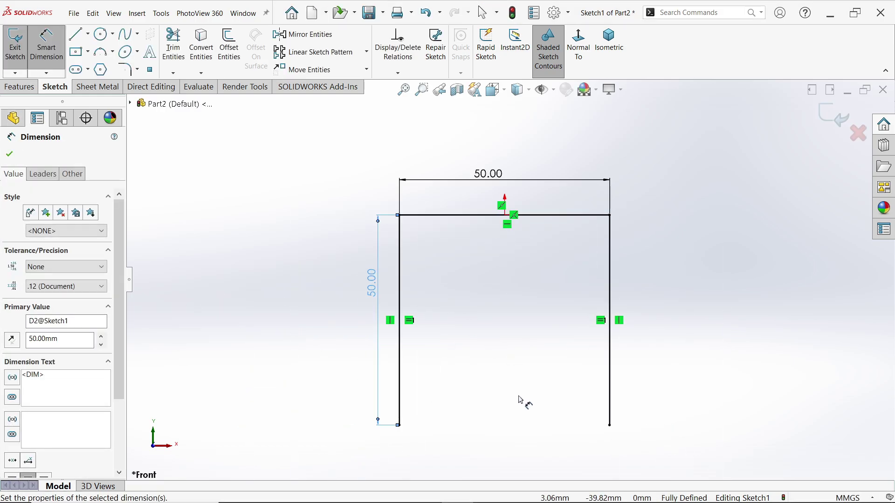
# Start a base flange from the U sketch with Mid Plane depth of 35 mm
pyautogui.click(97, 87)
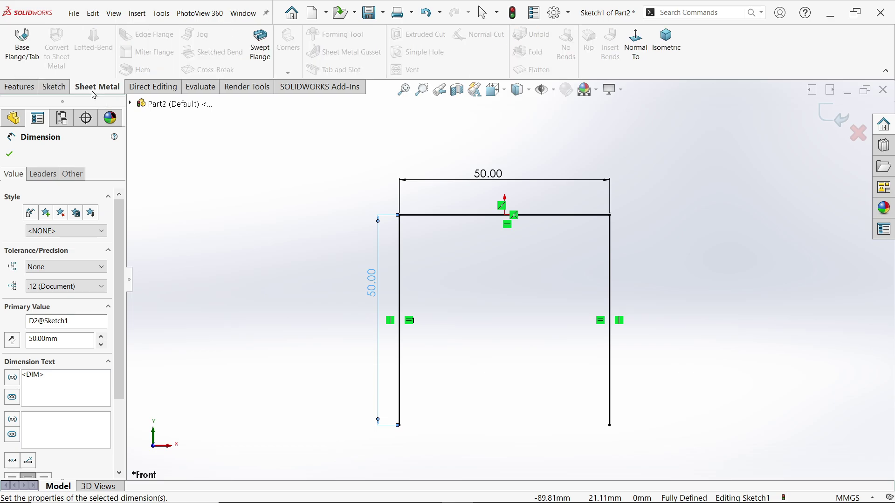
pyautogui.click(22, 61)
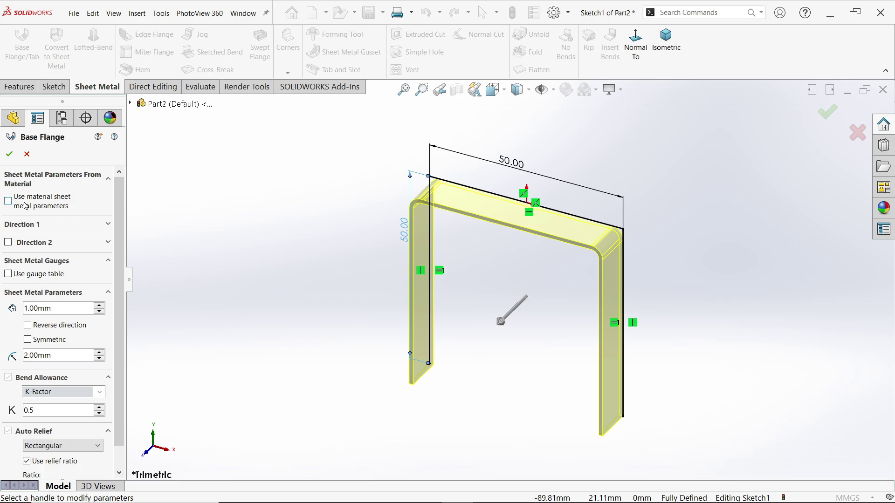
pyautogui.click(45, 230)
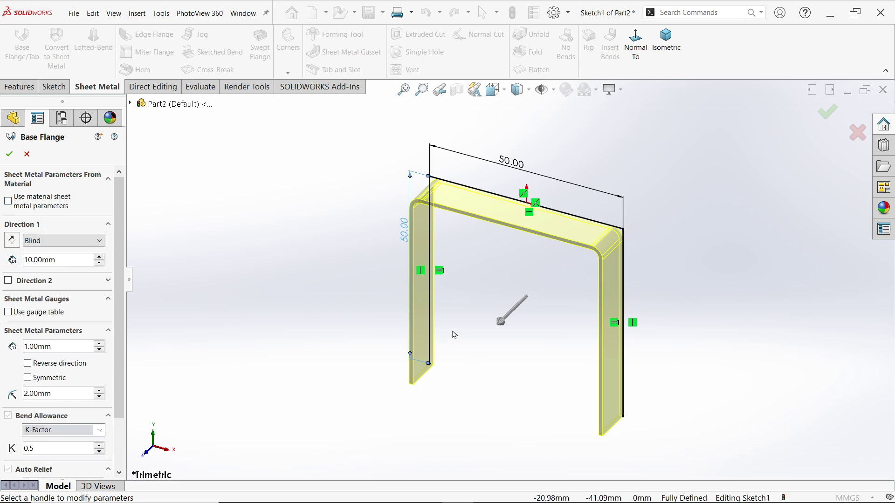
pyautogui.moveTo(507, 331); pyautogui.dragTo(487, 336)
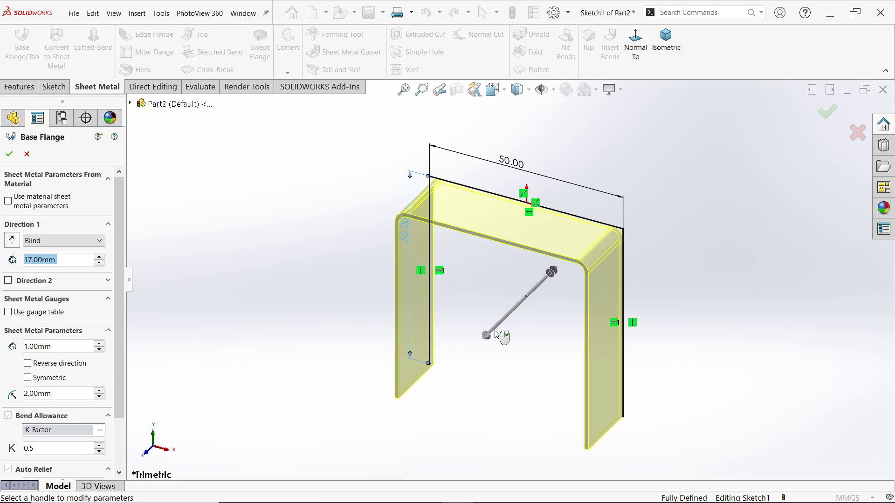
pyautogui.click(37, 242)
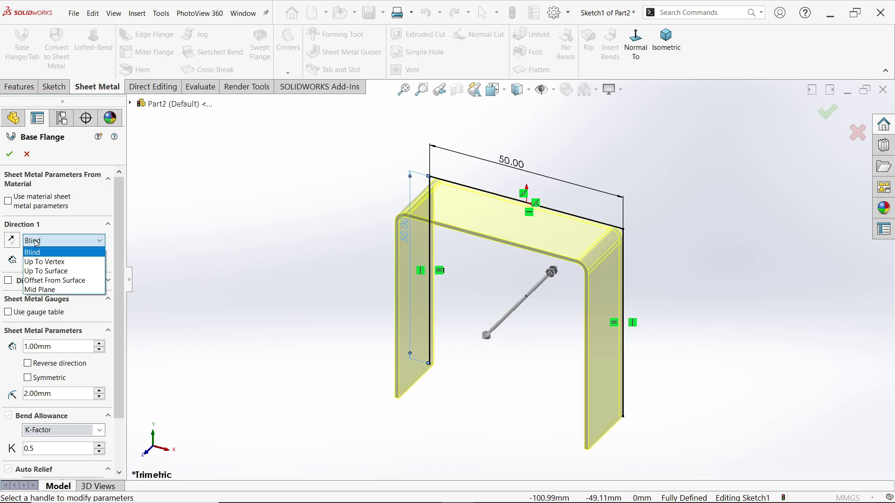
pyautogui.click(39, 290)
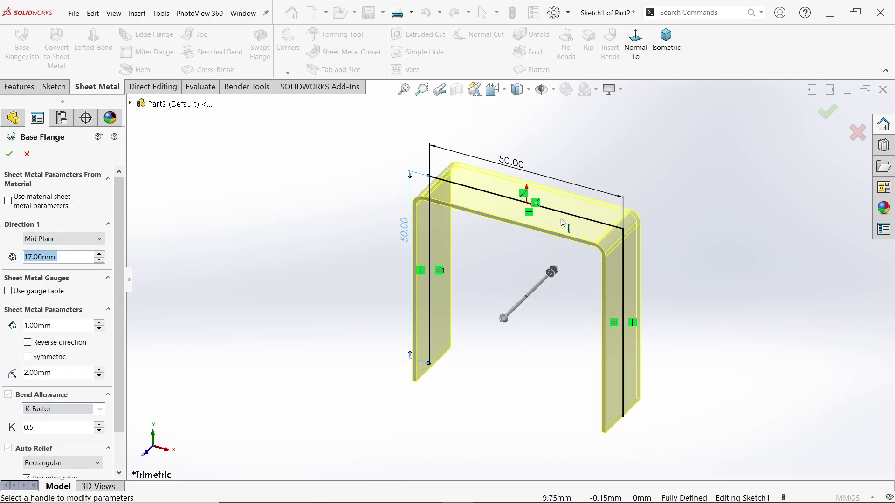
pyautogui.moveTo(510, 327); pyautogui.dragTo(487, 334)
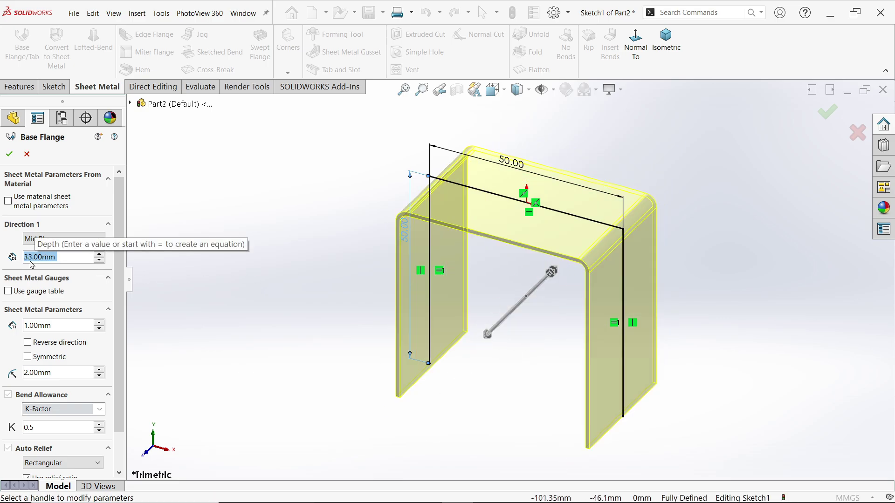
pyautogui.write('35')
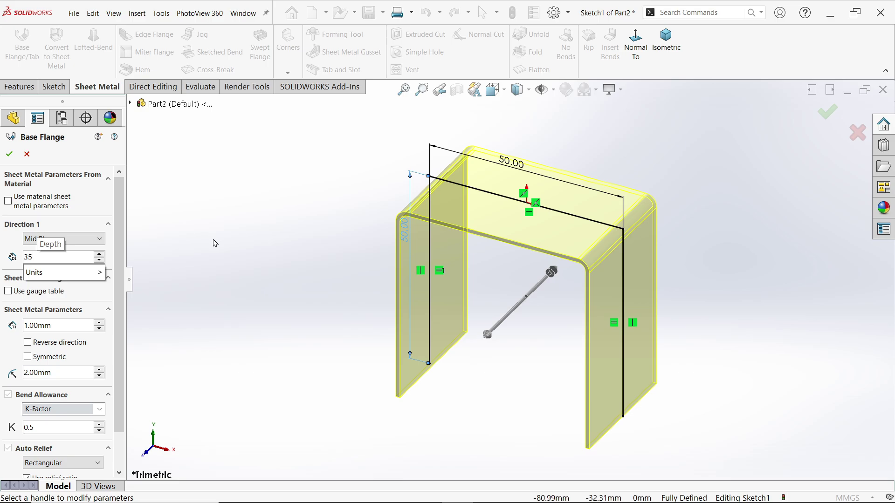
pyautogui.press('Return')
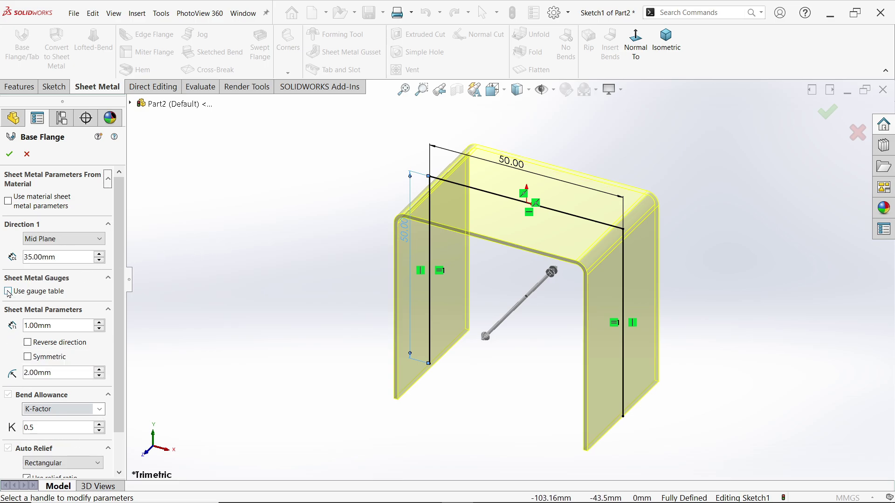
# Keep 1 mm thickness, 2 mm bend radius and K-Factor 0.5, then build Base-Flange1
pyautogui.doubleClick(67, 325)
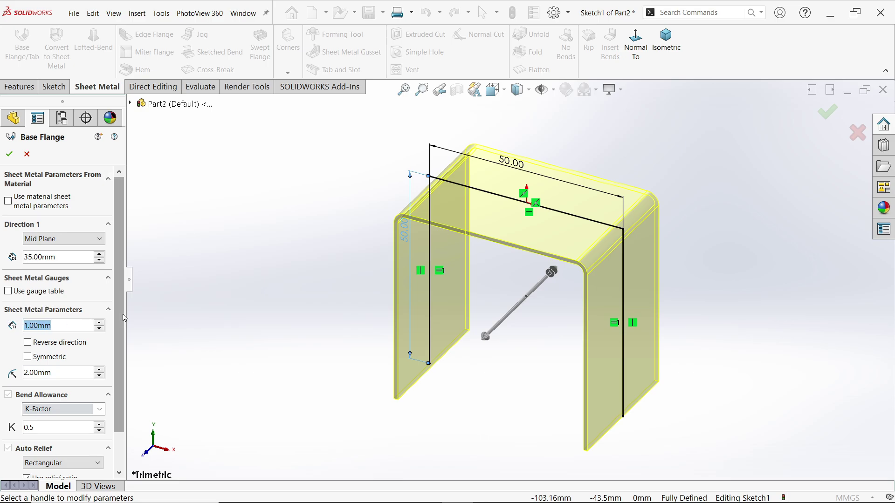
pyautogui.click(99, 329)
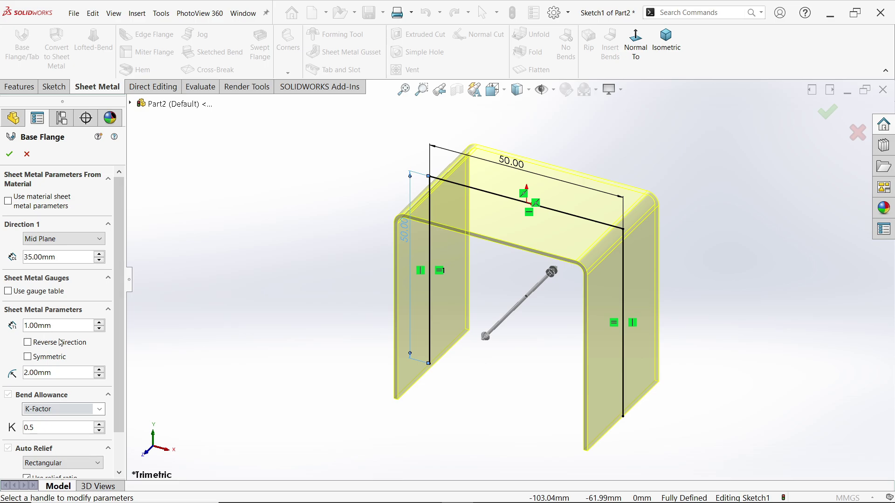
pyautogui.click(635, 57)
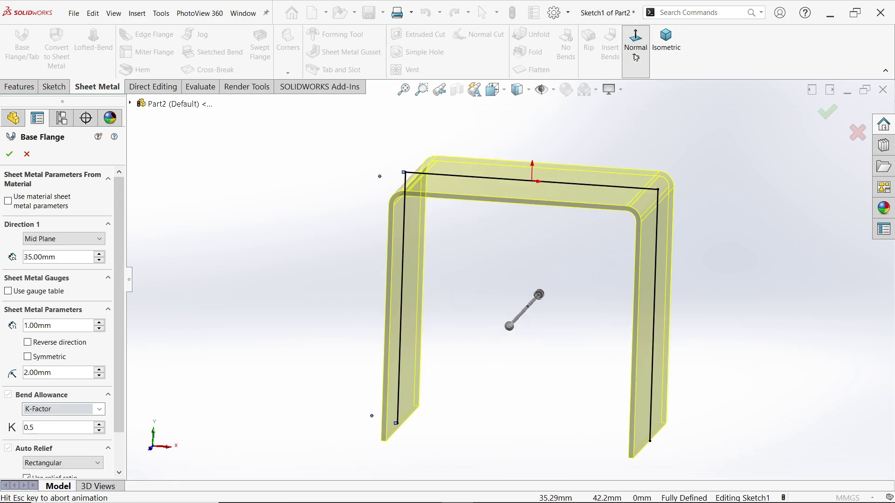
pyautogui.scroll(-5, 671, 179)
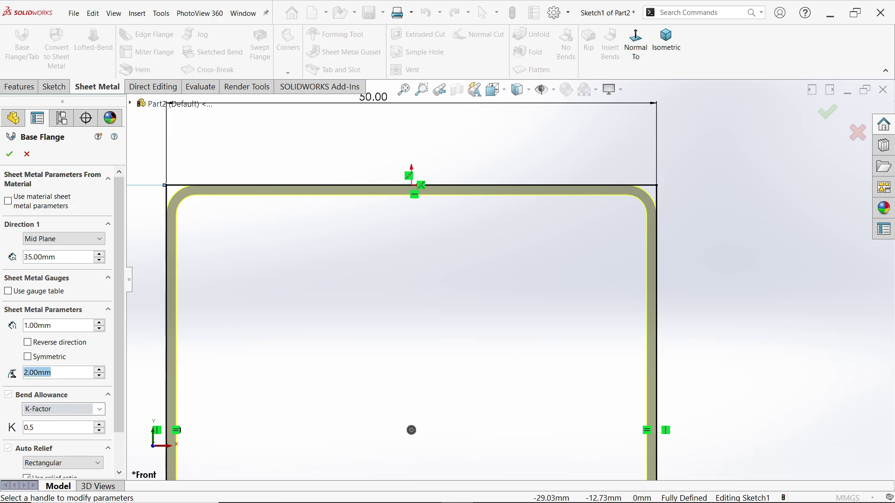
pyautogui.scroll(-2, 117, 426)
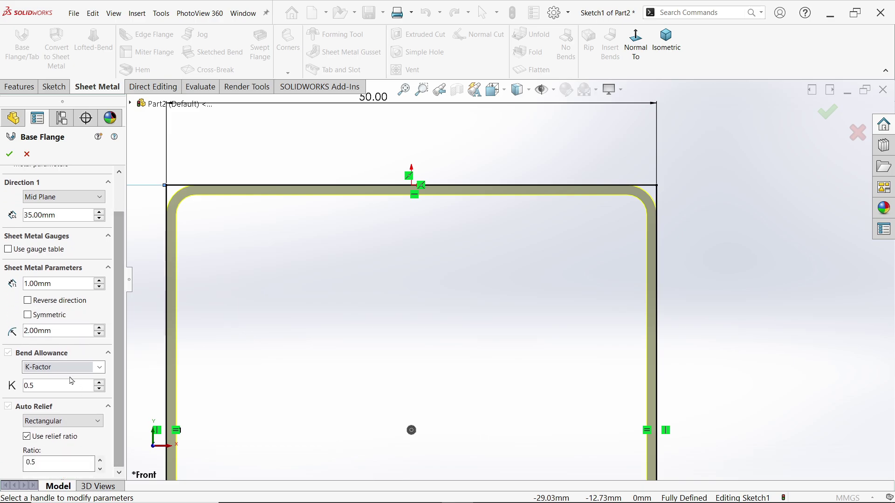
pyautogui.click(100, 368)
pyautogui.click(102, 370)
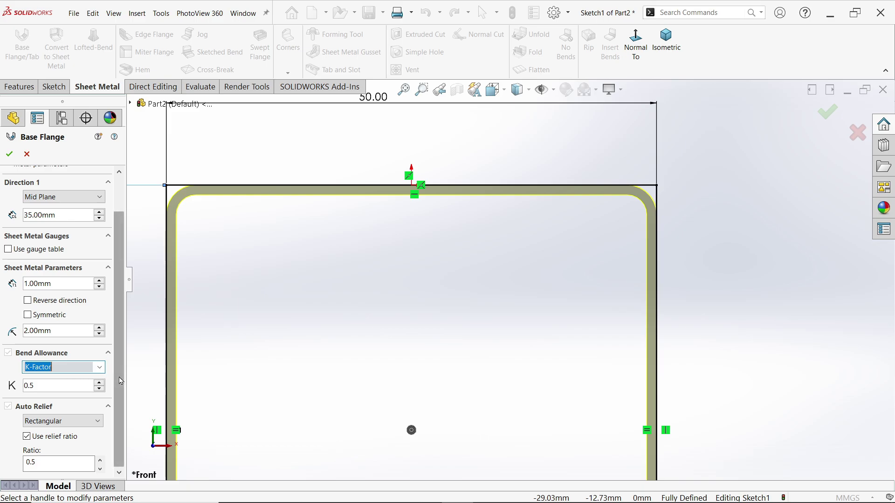
pyautogui.moveTo(121, 381); pyautogui.dragTo(117, 413)
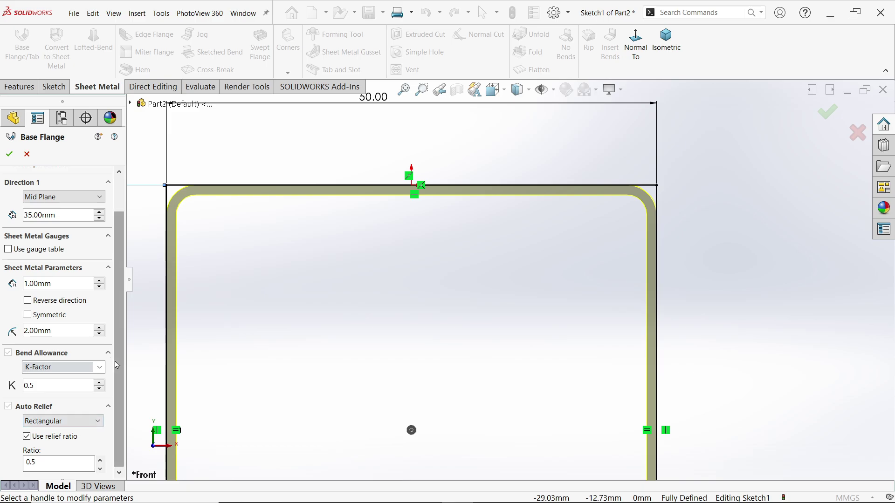
pyautogui.scroll(2, 119, 298)
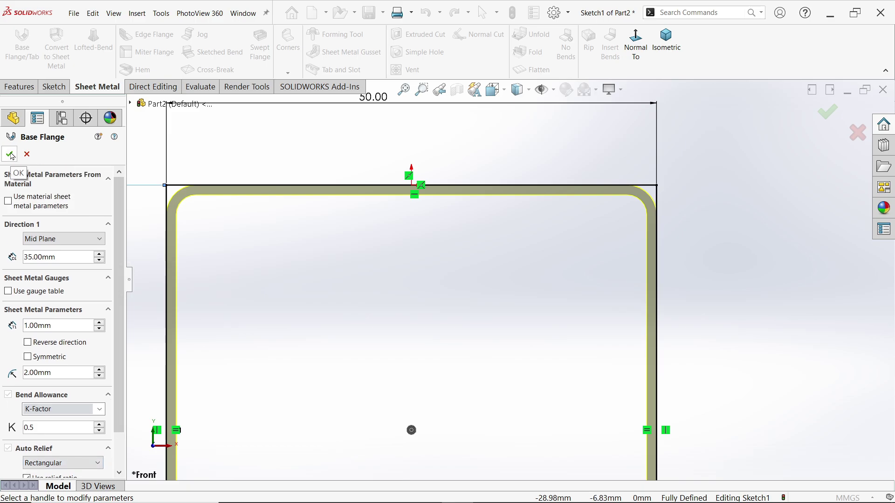
pyautogui.click(666, 39)
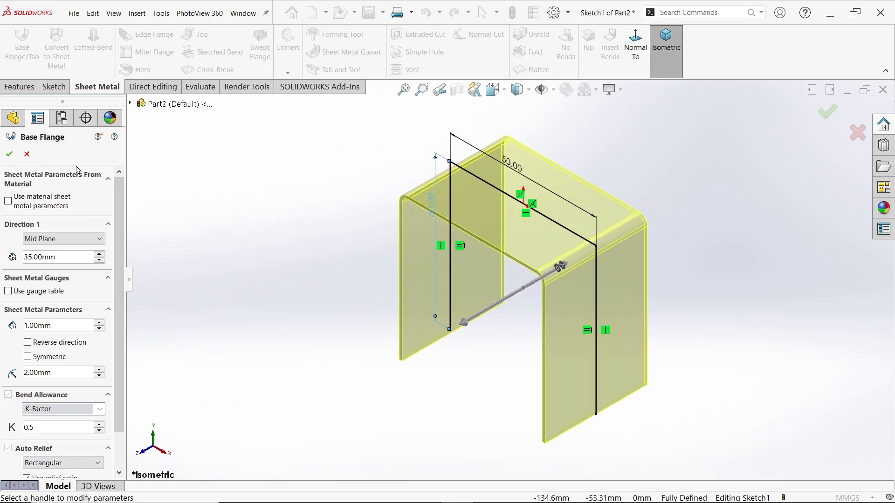
pyautogui.click(9, 154)
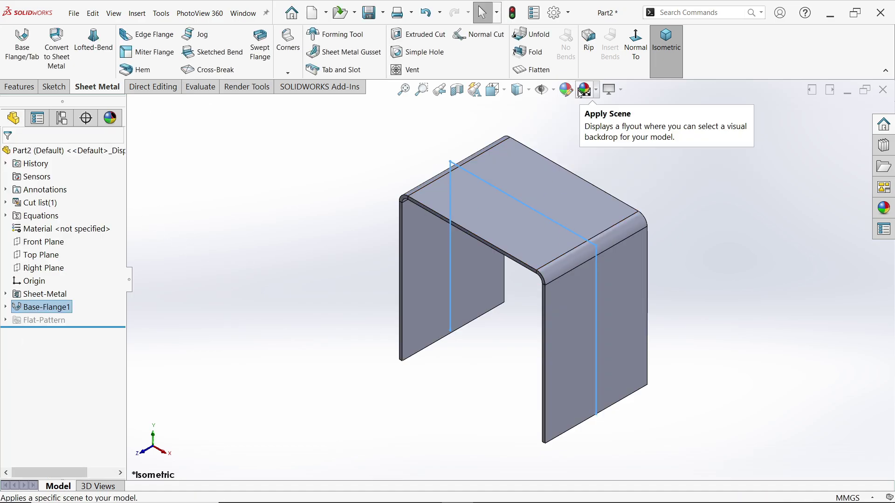
# Give the whole part a grey appearance, then switch back to the reference drawing
pyautogui.click(194, 121)
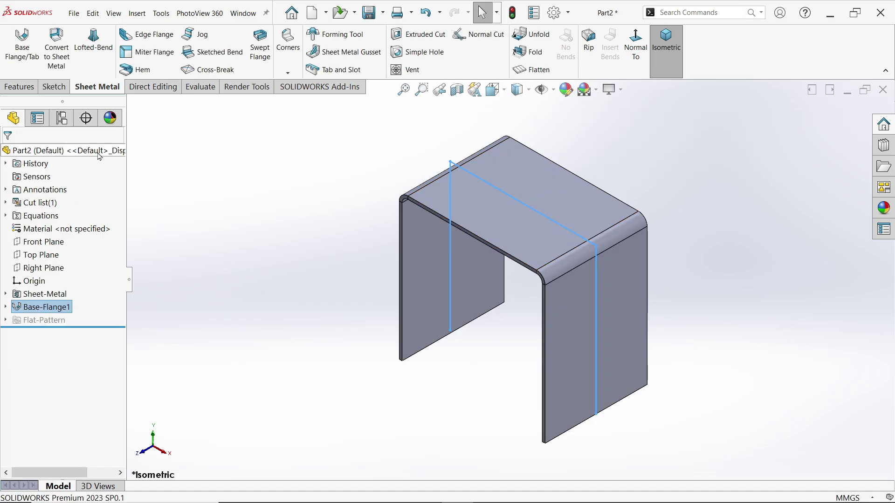
pyautogui.click(567, 91)
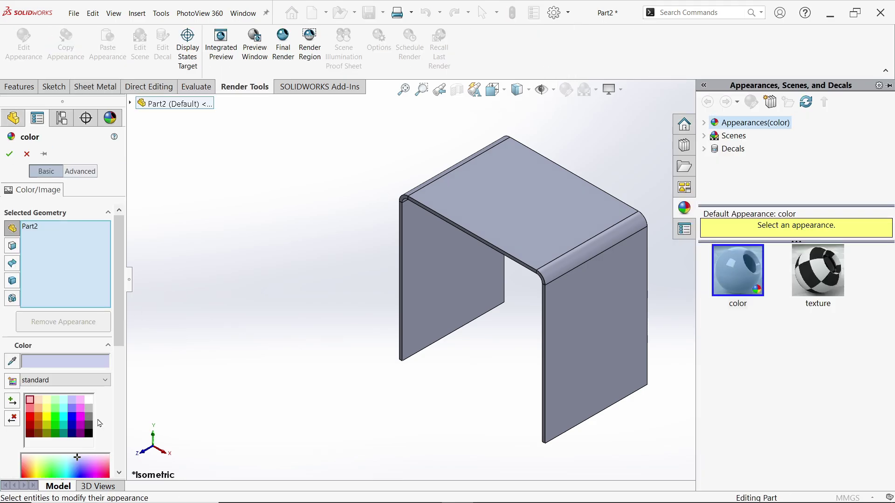
pyautogui.click(89, 408)
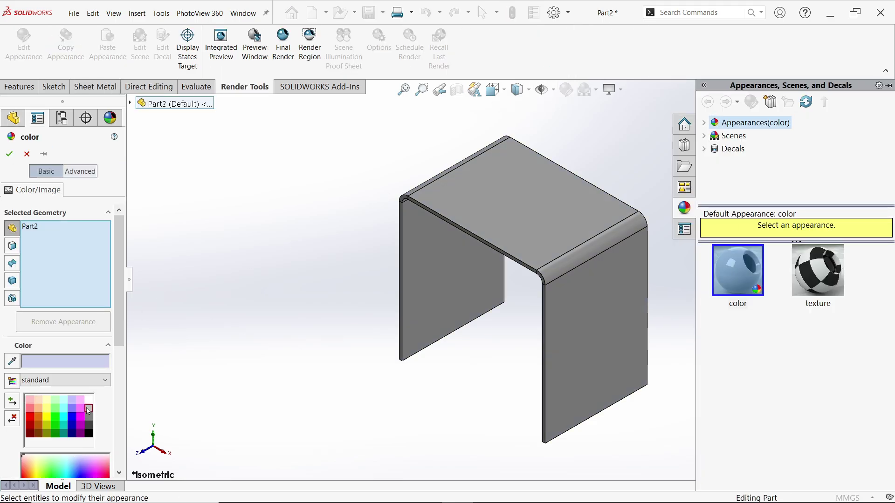
pyautogui.click(28, 154)
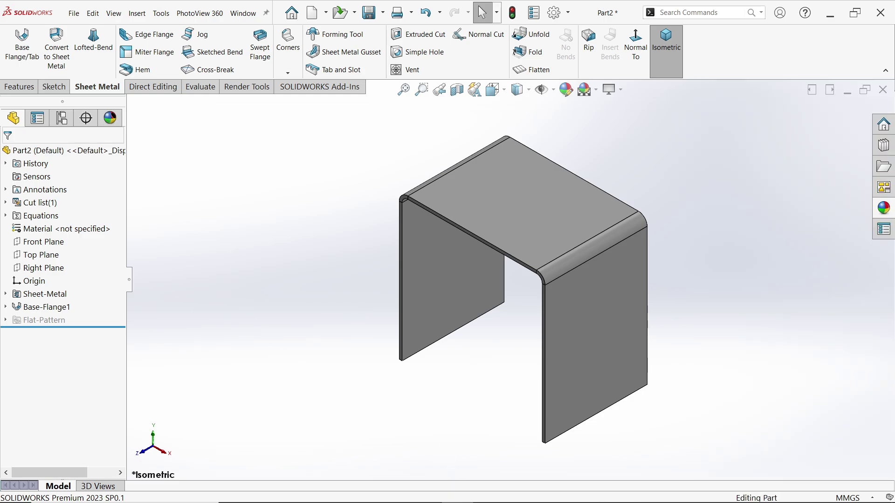
pyautogui.hotkey('alt', 'Tab')
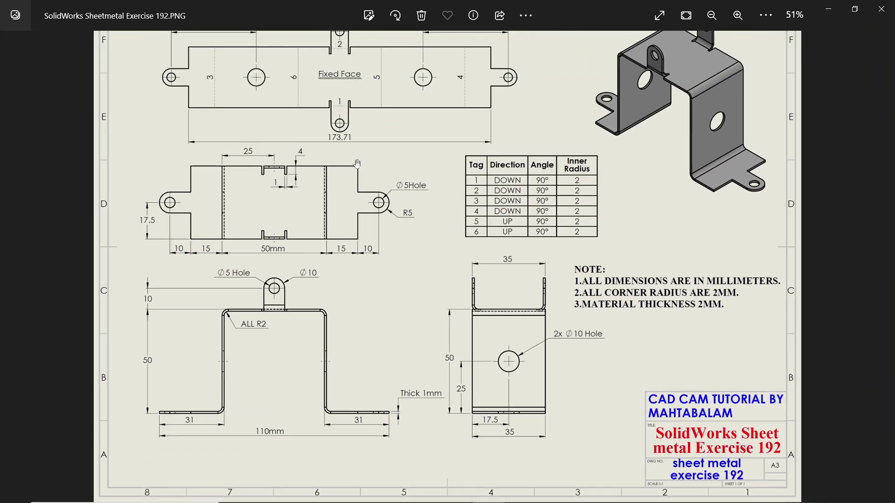
pyautogui.moveTo(347, 175); pyautogui.dragTo(353, 208)
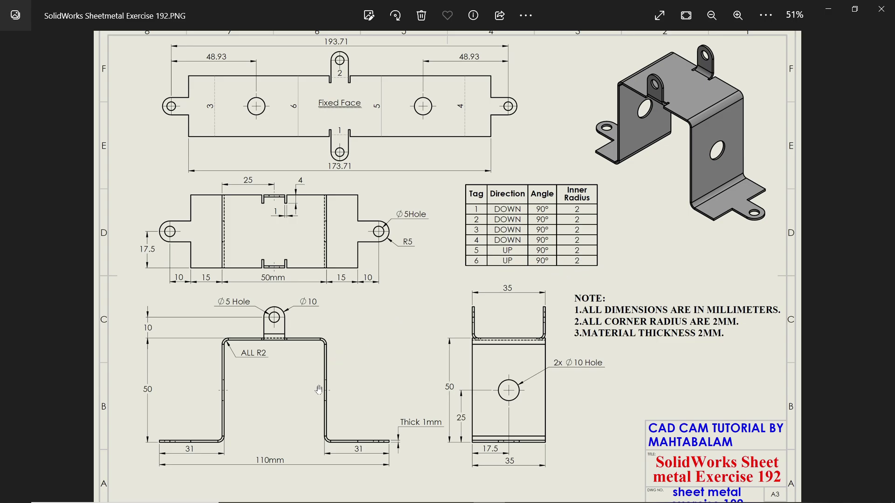
pyautogui.scroll(1, 326, 431)
pyautogui.scroll(2, 317, 234)
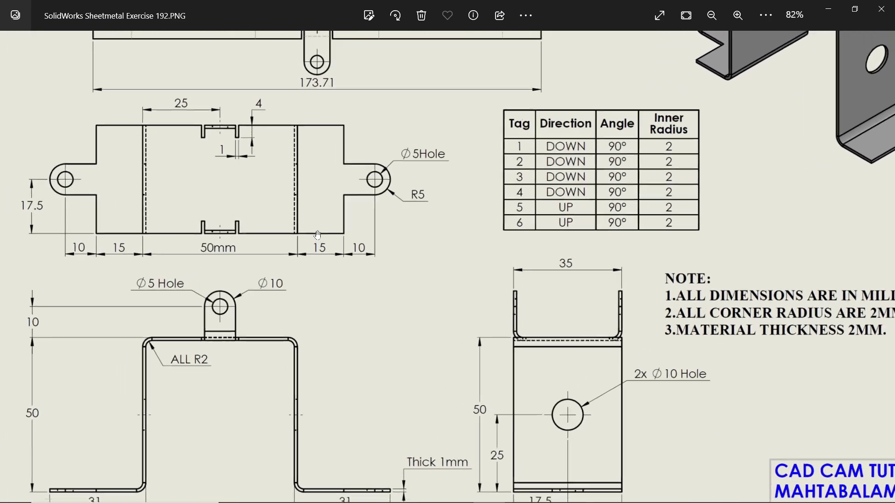
pyautogui.moveTo(317, 235); pyautogui.dragTo(328, 282)
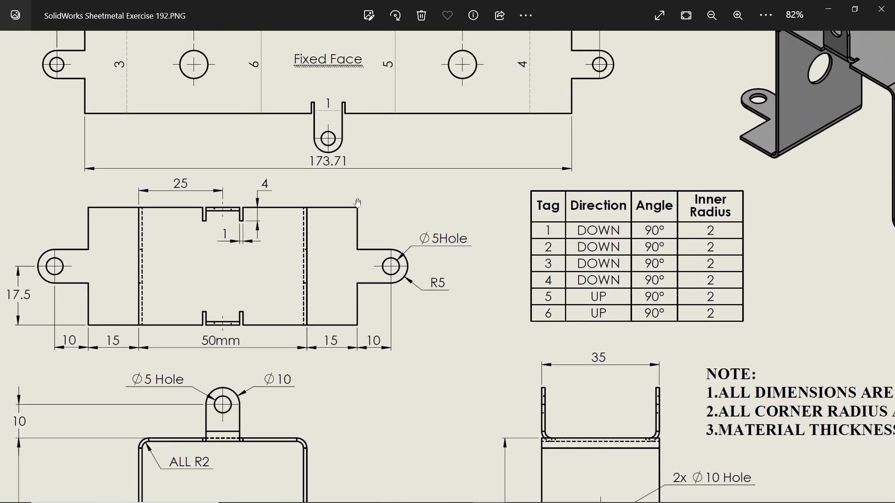
pyautogui.scroll(2, 302, 320)
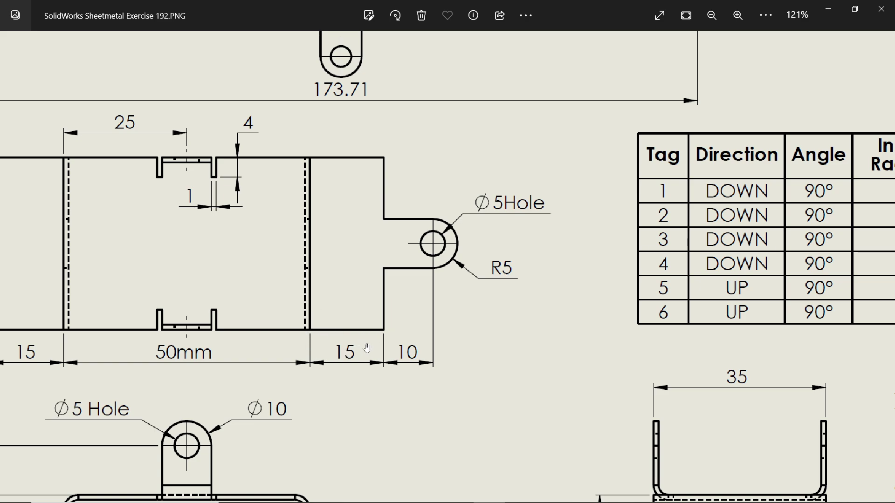
pyautogui.scroll(-3, 357, 327)
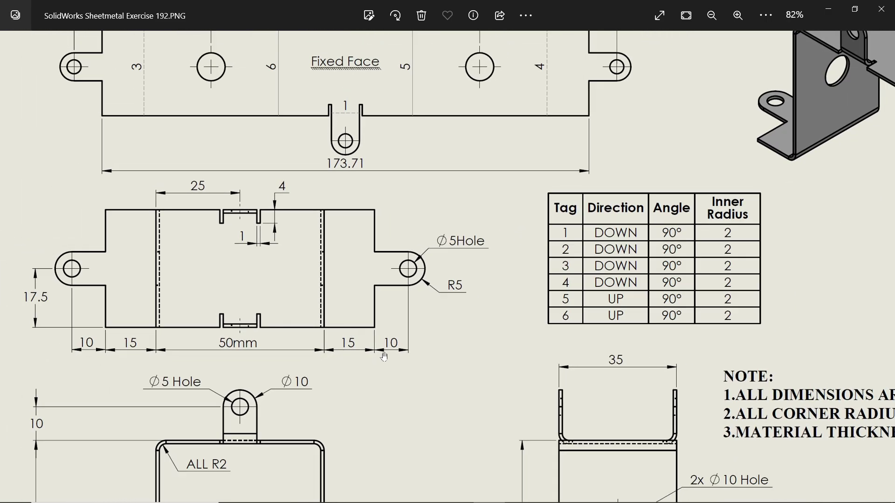
pyautogui.moveTo(394, 361); pyautogui.dragTo(408, 176)
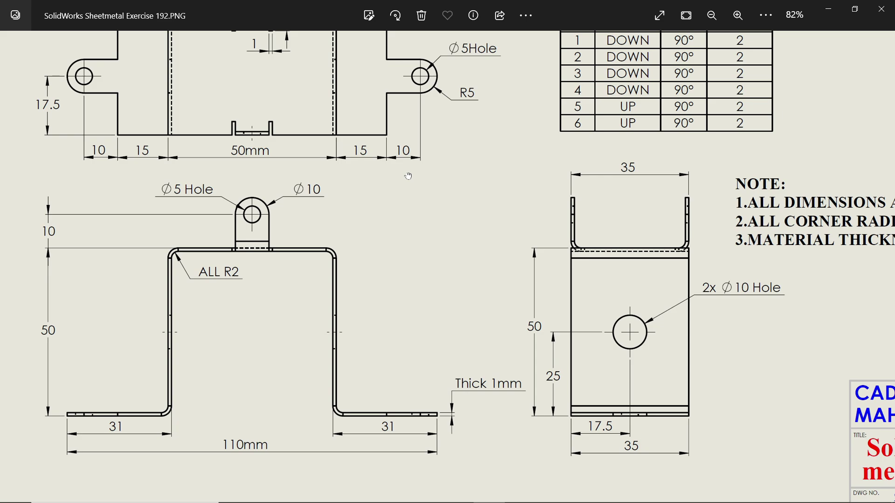
pyautogui.moveTo(386, 273); pyautogui.dragTo(401, 349)
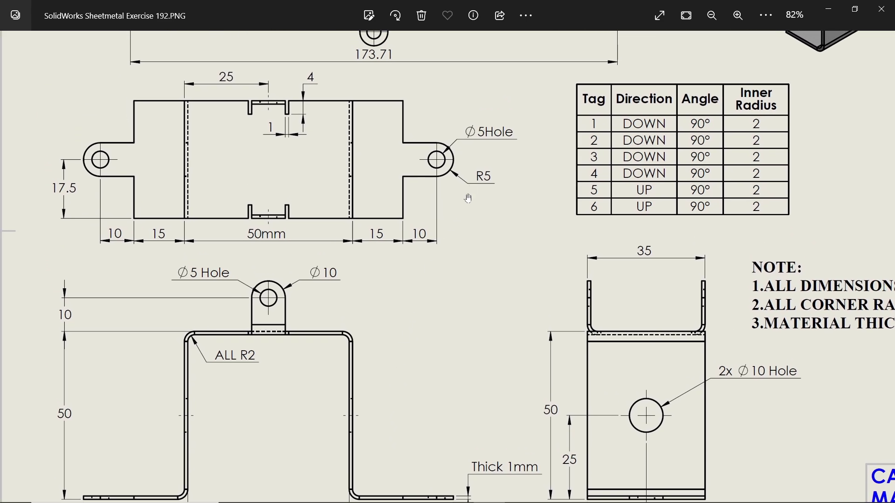
pyautogui.scroll(-2, 427, 337)
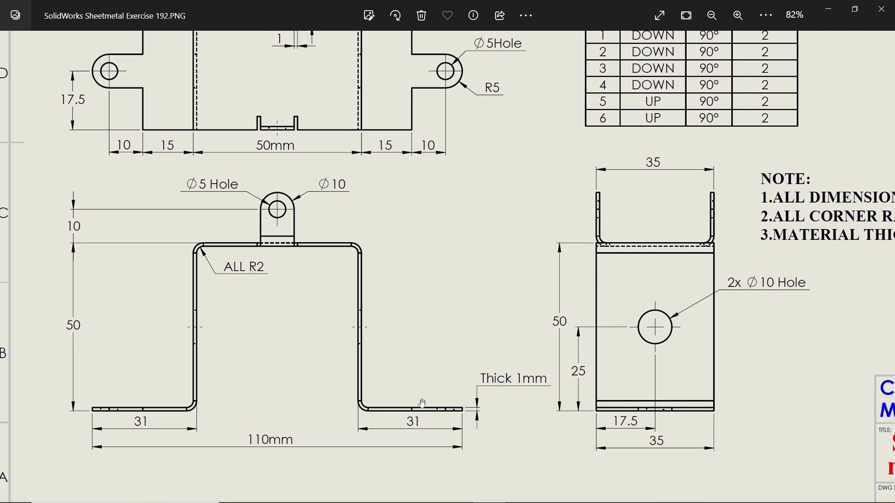
pyautogui.scroll(2, 358, 294)
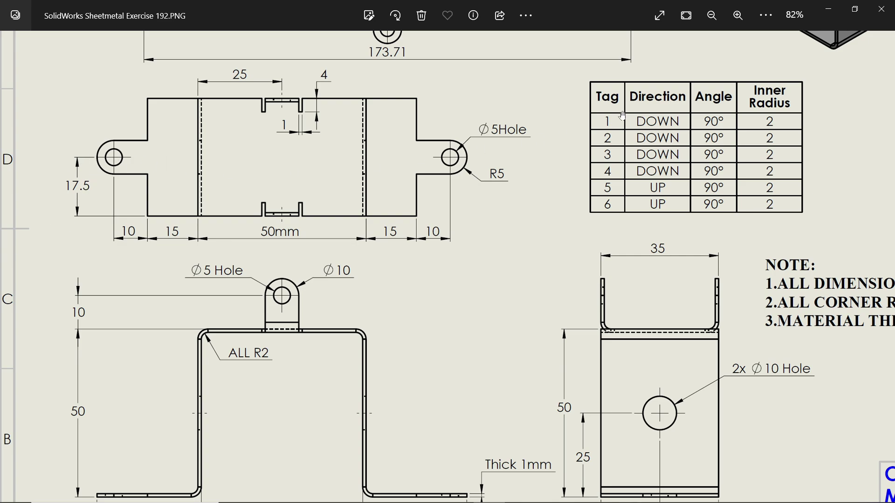
pyautogui.click(830, 9)
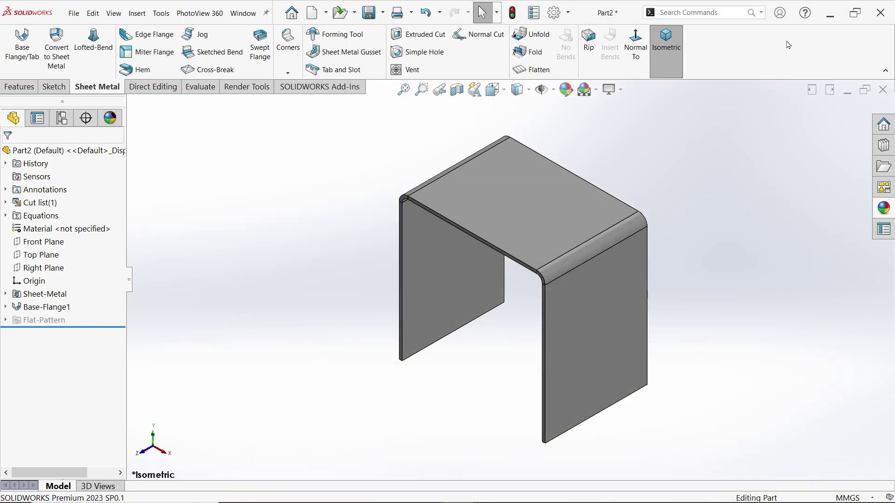
# Add edge flanges on both walls' bottom edges with a Blind 16 mm length
pyautogui.click(125, 39)
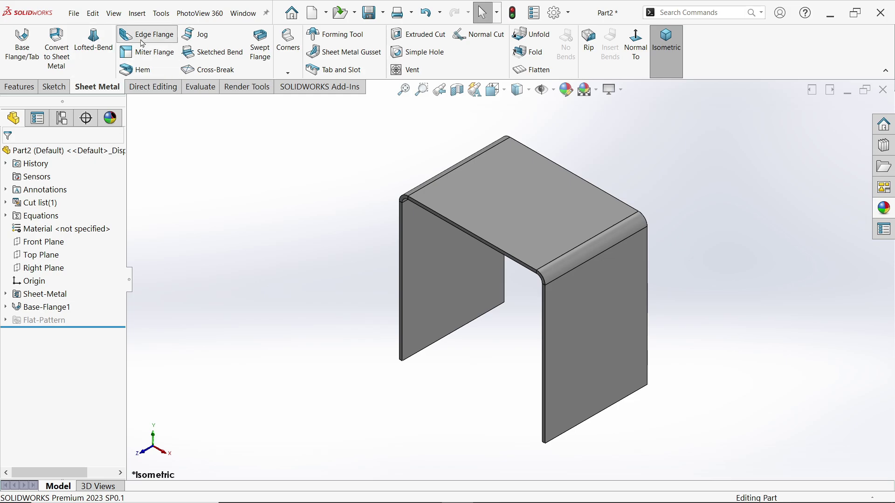
pyautogui.click(594, 425)
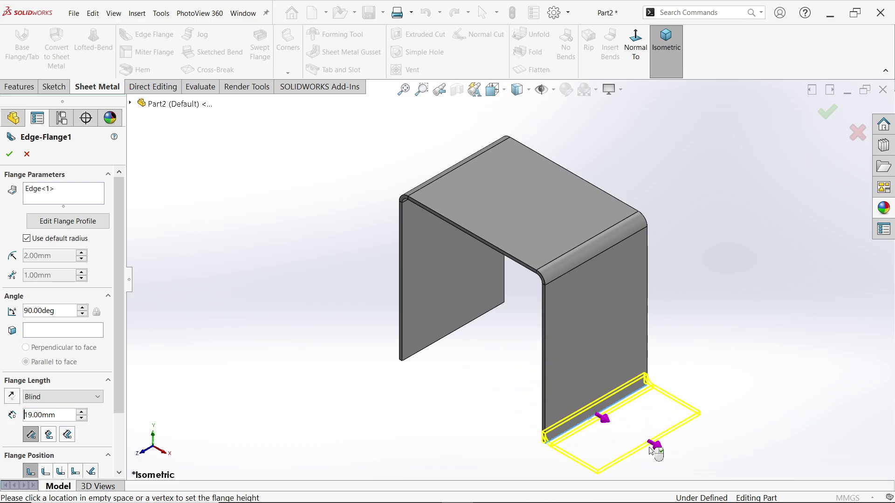
pyautogui.moveTo(466, 385); pyautogui.dragTo(497, 387, button='middle')
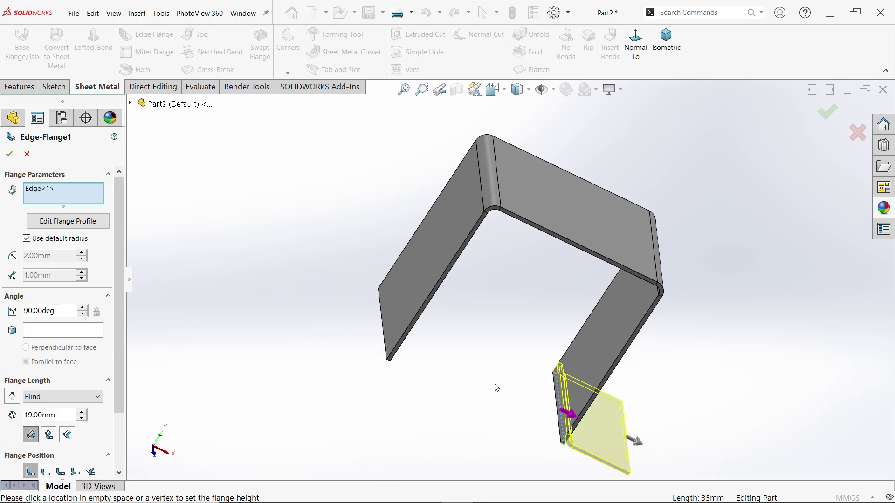
pyautogui.click(389, 348)
pyautogui.moveTo(392, 360); pyautogui.dragTo(421, 357, button='middle')
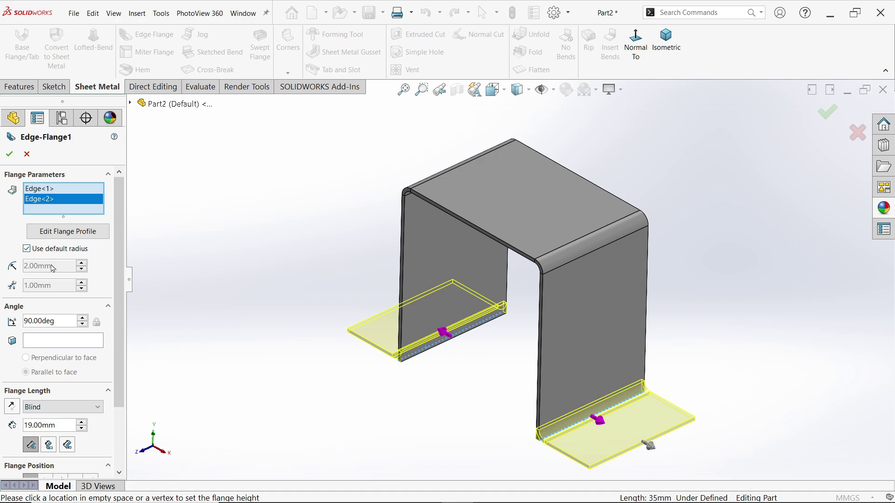
pyautogui.moveTo(120, 288); pyautogui.dragTo(117, 341)
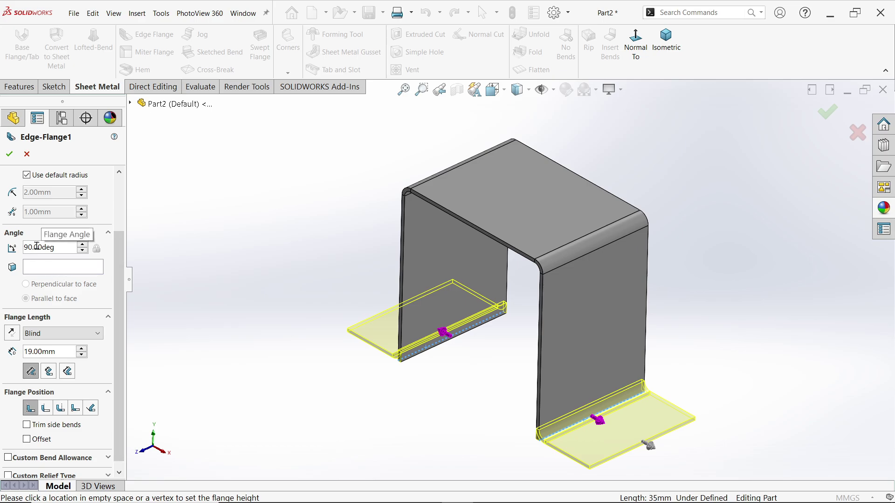
pyautogui.click(42, 334)
pyautogui.click(55, 344)
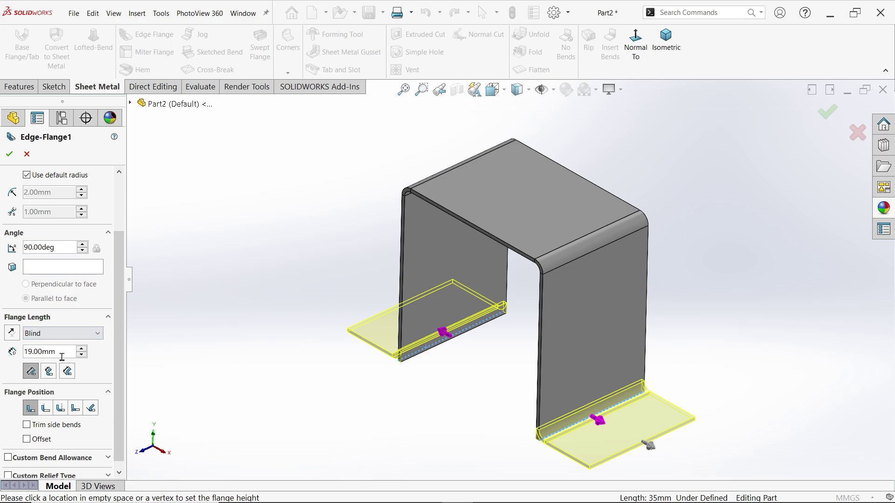
pyautogui.moveTo(59, 353); pyautogui.dragTo(15, 348)
pyautogui.write('16')
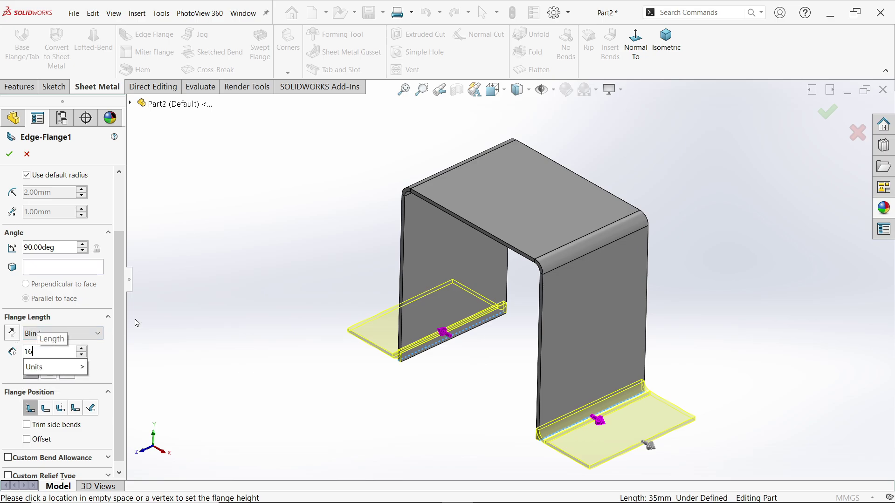
pyautogui.press('Return')
# Check the flanges from the Front view and accept Edge-Flange1
pyautogui.scroll(-2, 557, 438)
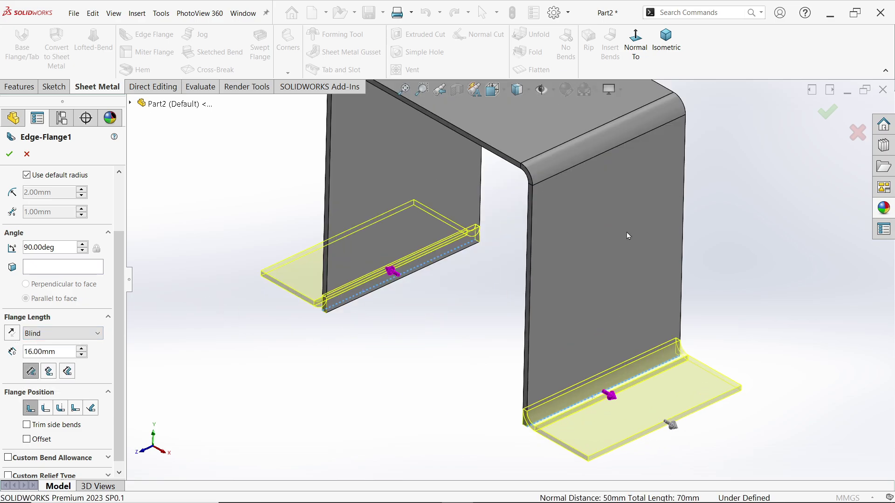
pyautogui.click(503, 91)
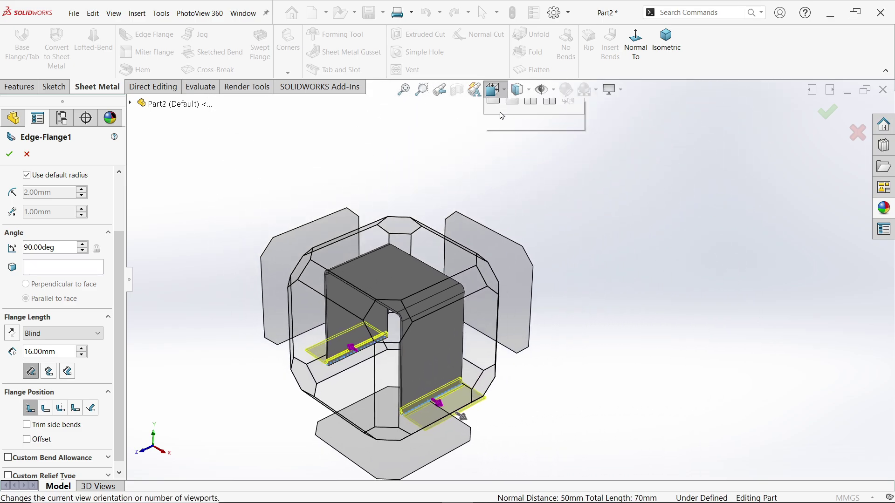
pyautogui.click(512, 146)
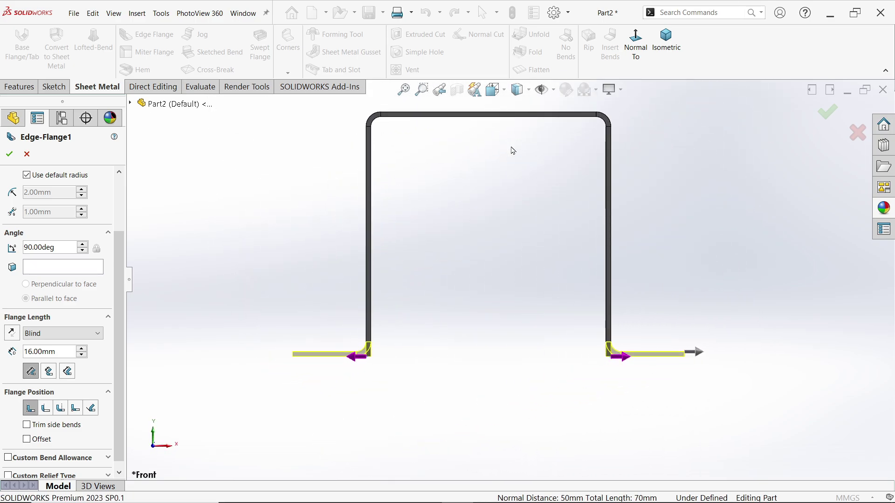
pyautogui.scroll(-5, 377, 360)
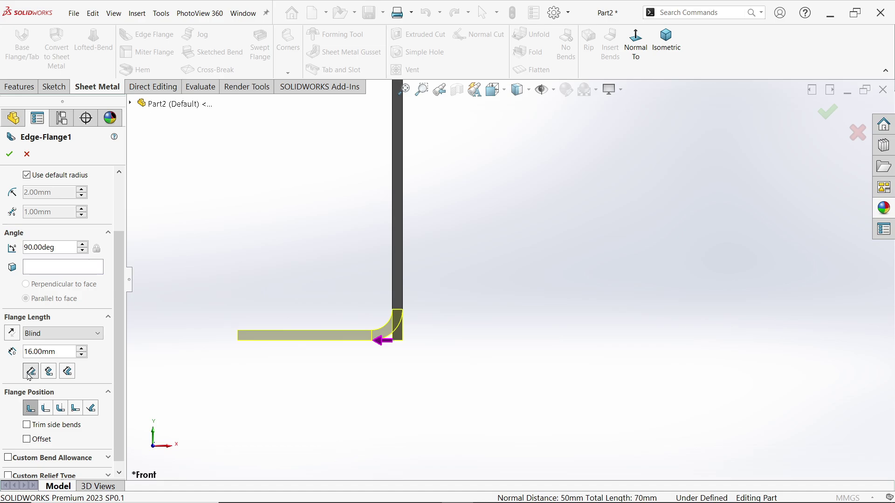
pyautogui.scroll(-2, 428, 342)
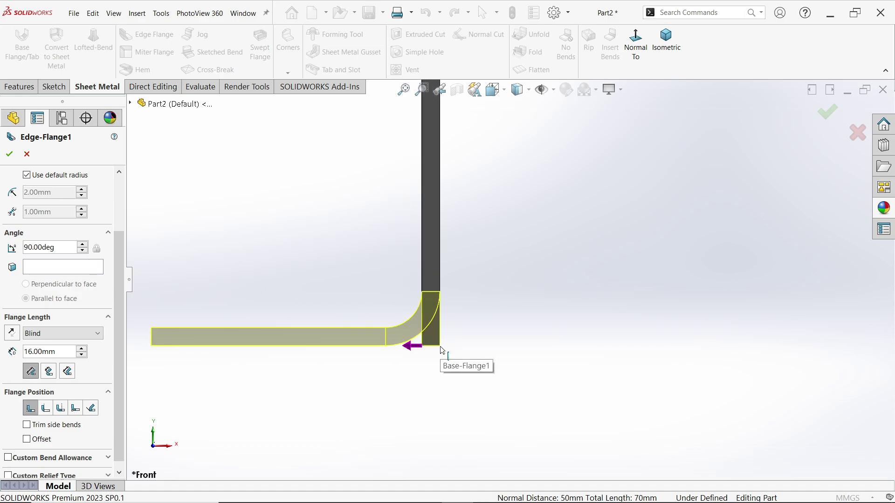
pyautogui.scroll(1, 442, 350)
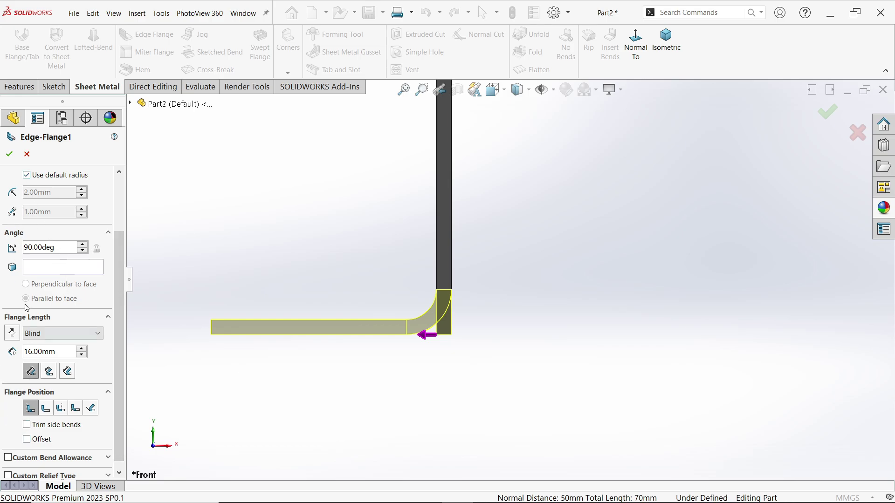
pyautogui.click(9, 153)
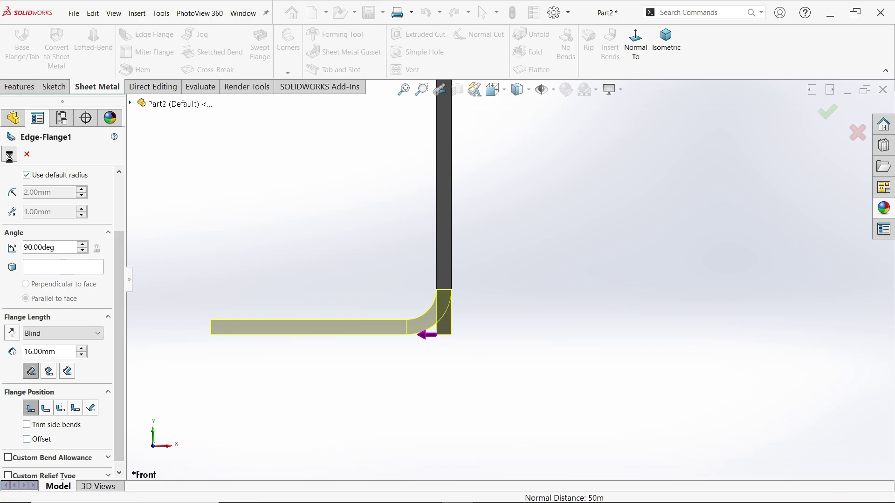
# In isometric view, start a new sketch on the right flange's top face
pyautogui.click(666, 41)
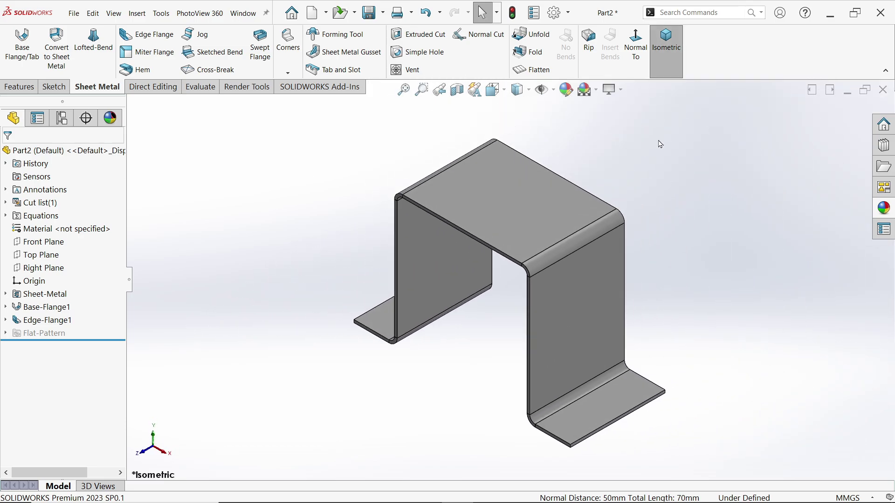
pyautogui.click(605, 407)
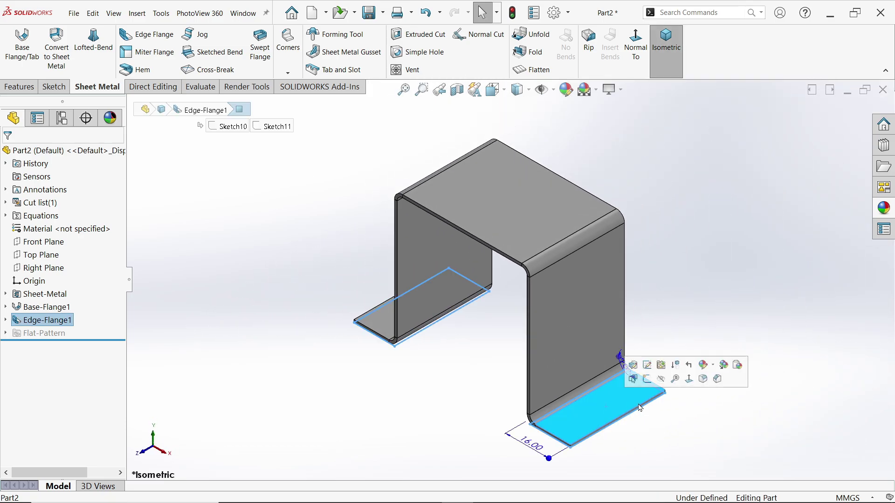
pyautogui.click(646, 380)
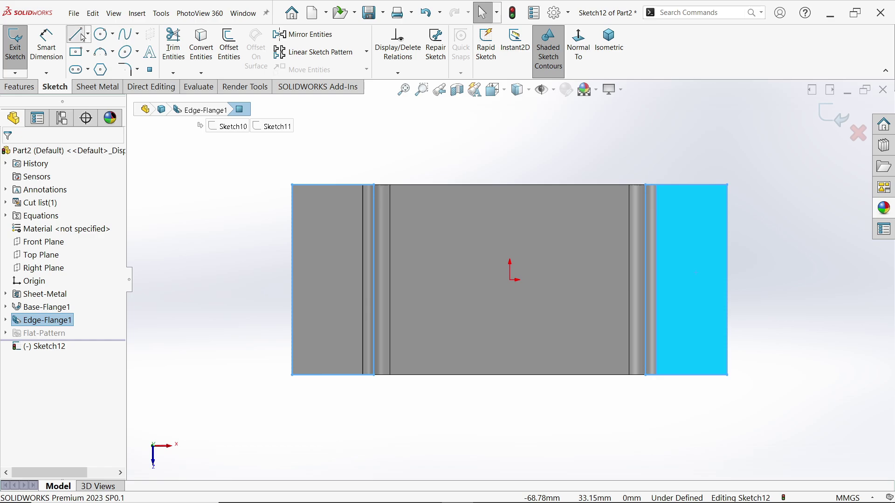
# Draw the tab outline with straight sides and a rounded end off the flange edge
pyautogui.click(76, 34)
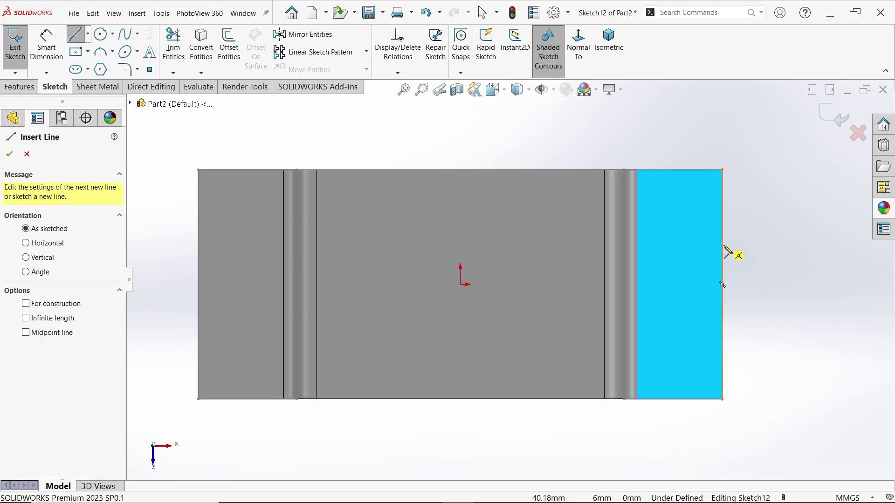
pyautogui.click(722, 244)
pyautogui.click(787, 245)
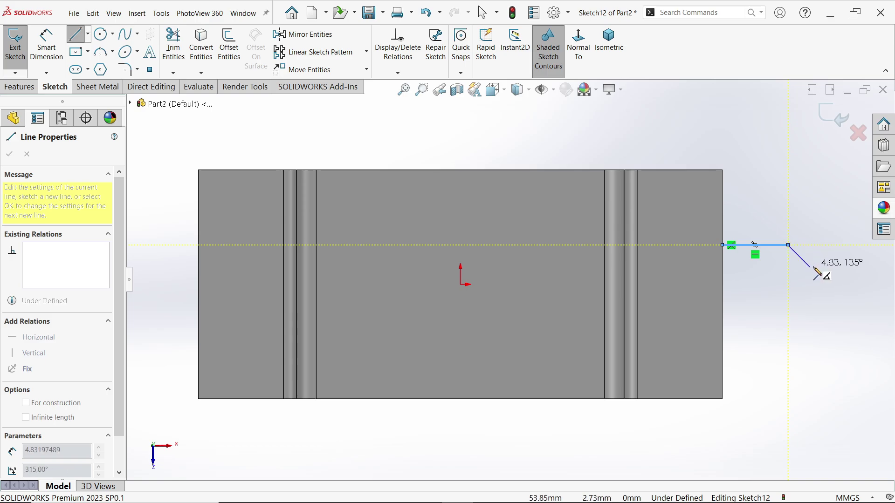
pyautogui.click(787, 310)
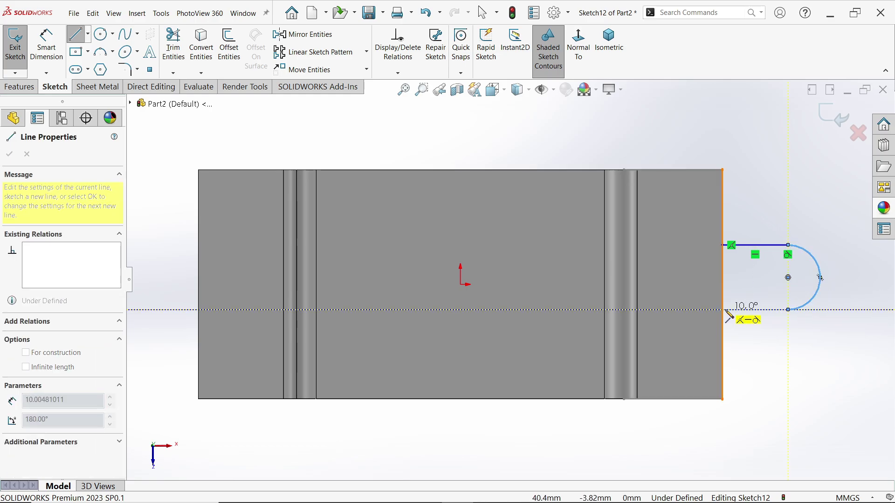
pyautogui.click(723, 310)
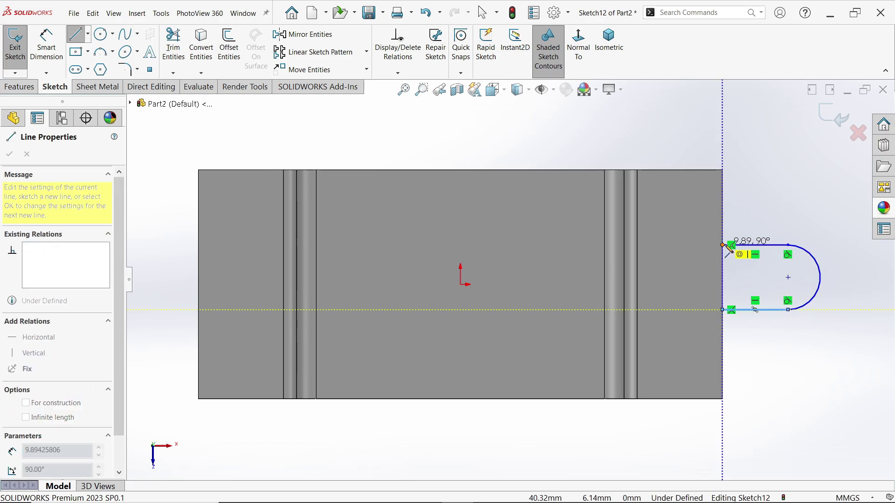
pyautogui.click(728, 247)
pyautogui.rightClick(707, 162)
pyautogui.click(747, 166)
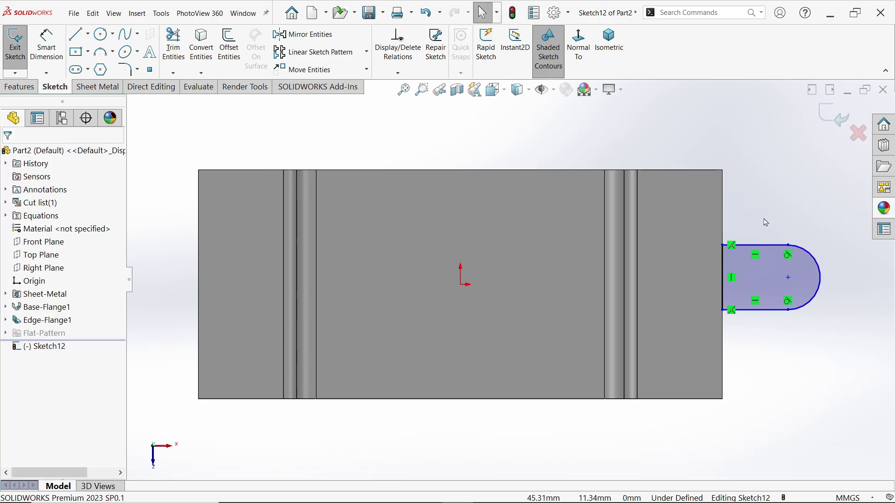
# Align the tab arc's centre horizontally with the sketch origin
pyautogui.scroll(-3, 786, 261)
pyautogui.scroll(1, 513, 279)
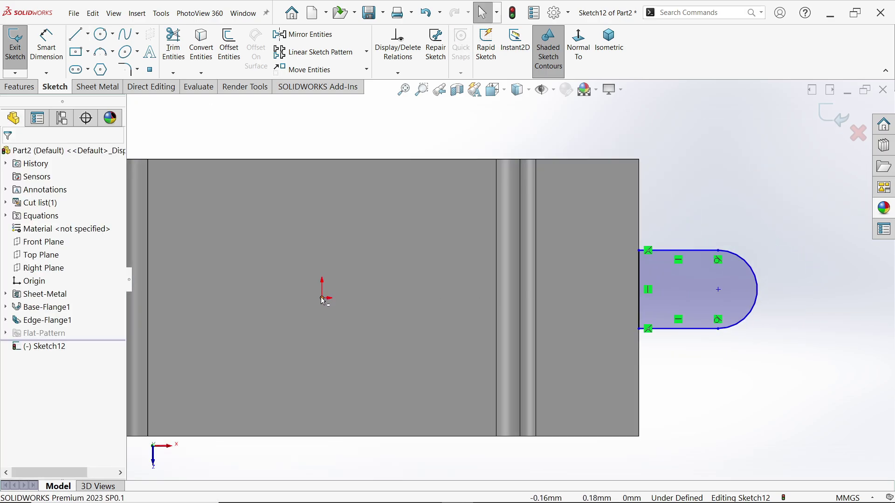
pyautogui.click(323, 297)
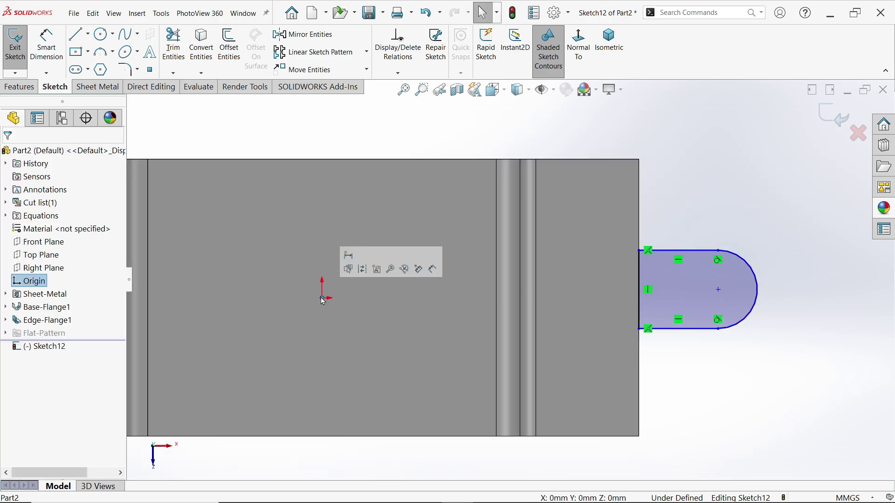
pyautogui.keyDown('ctrl'); pyautogui.click(719, 291); pyautogui.keyUp('ctrl')
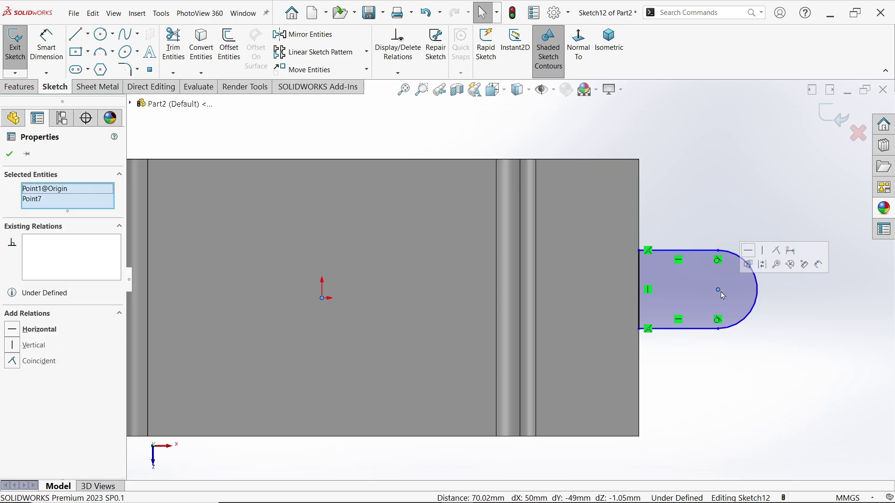
pyautogui.click(749, 251)
# Dimension the tab's rounded end R5 and its bottom side 10 mm
pyautogui.click(47, 44)
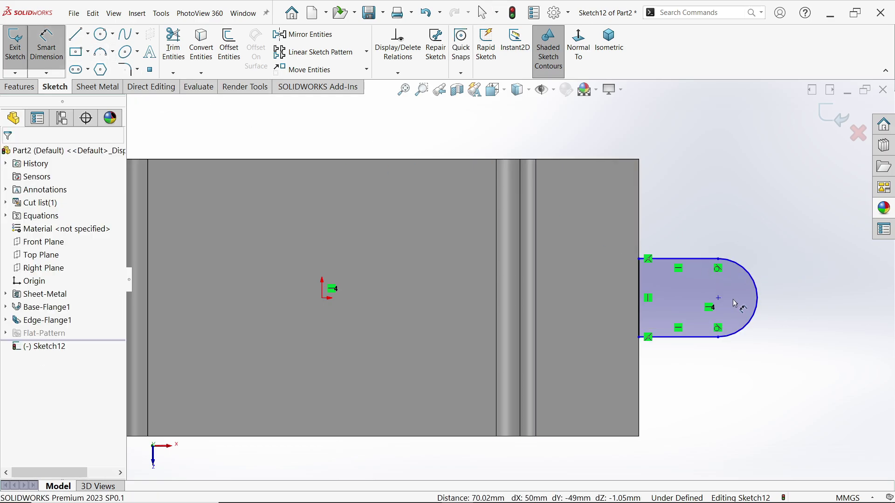
pyautogui.click(757, 304)
pyautogui.click(789, 253)
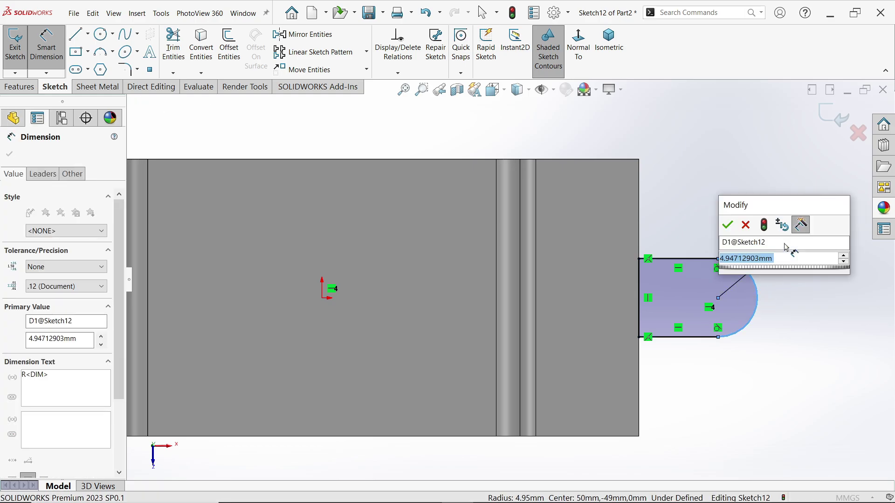
pyautogui.write('5')
pyautogui.click(728, 225)
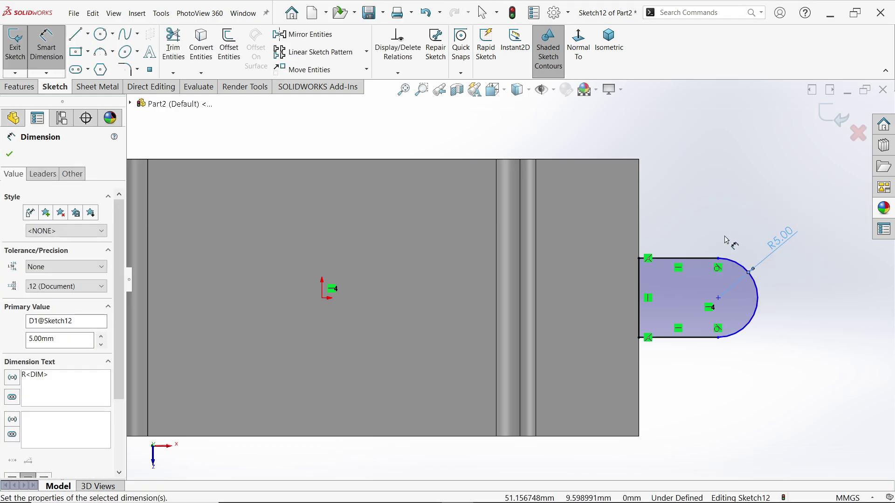
pyautogui.click(702, 339)
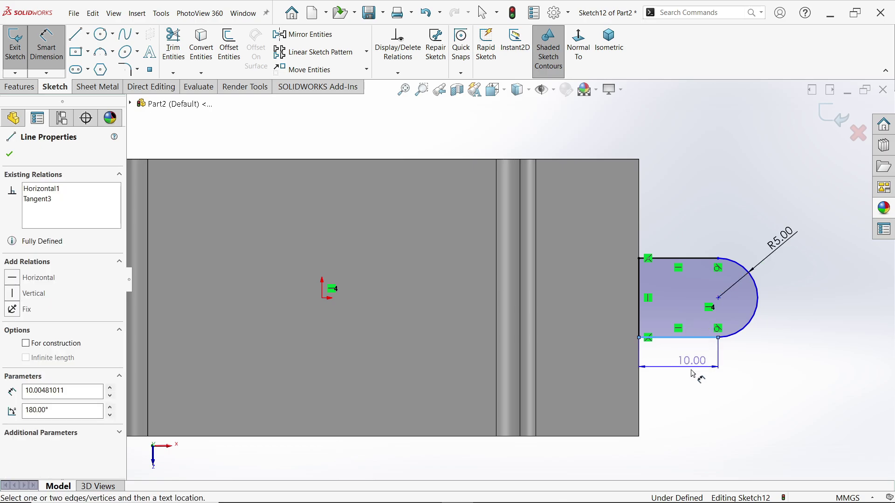
pyautogui.click(688, 397)
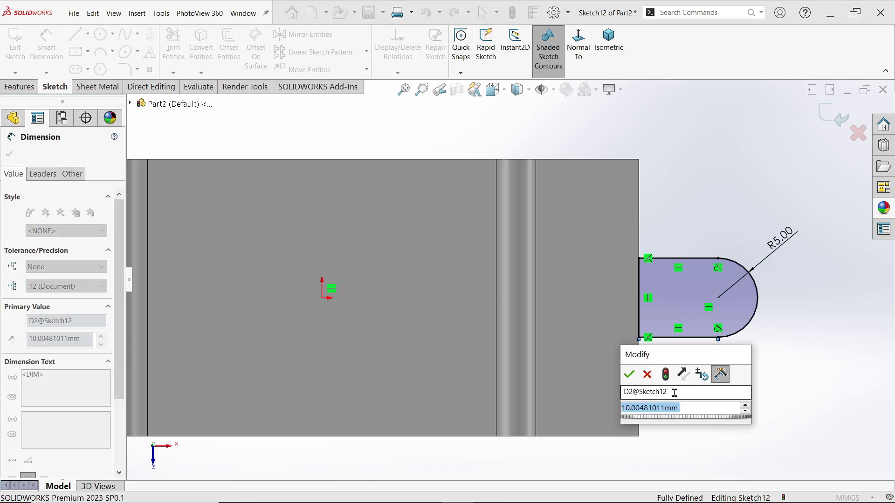
pyautogui.write('10')
pyautogui.click(629, 374)
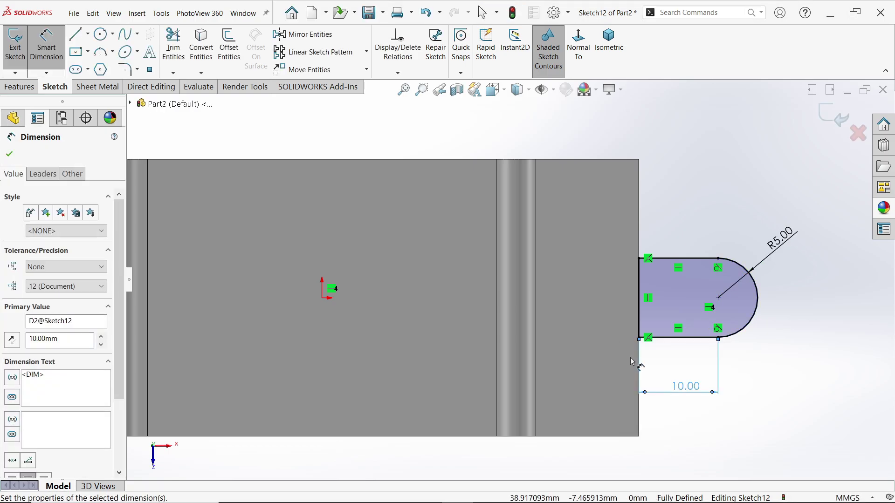
pyautogui.click(800, 360)
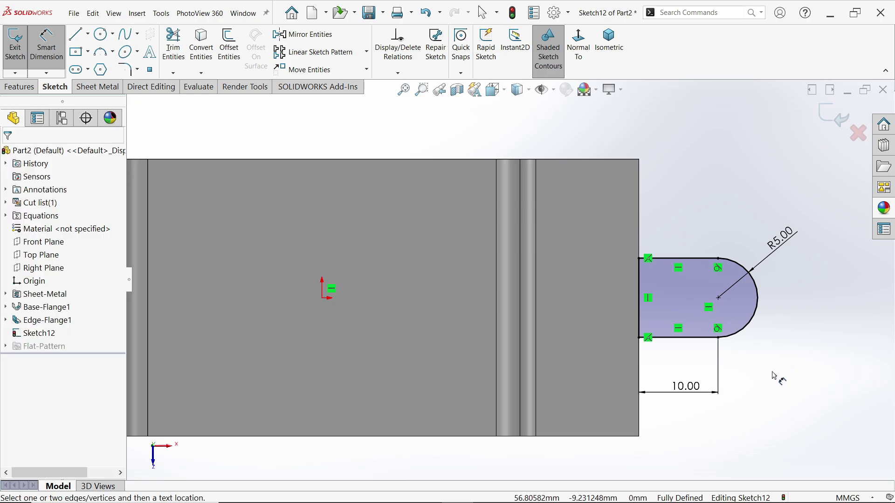
pyautogui.click(609, 41)
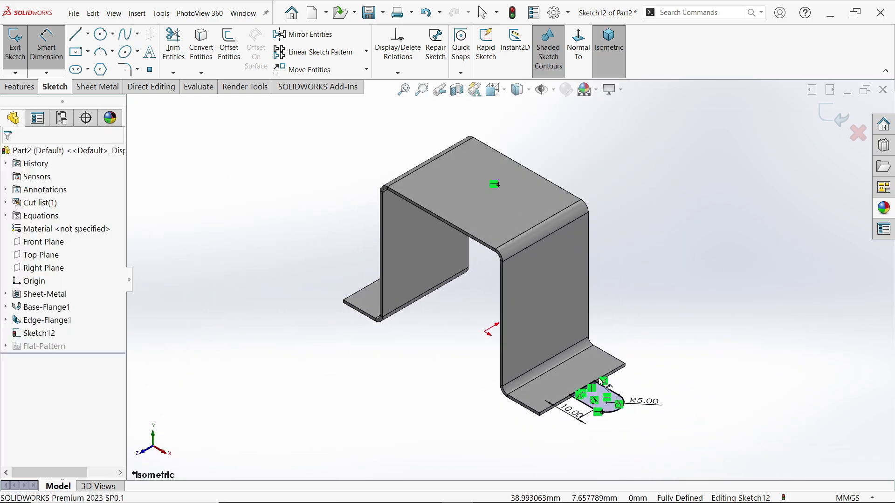
# Create Tab1 from the sketch with Reverse direction and Symmetric off, merged to the flange
pyautogui.click(98, 87)
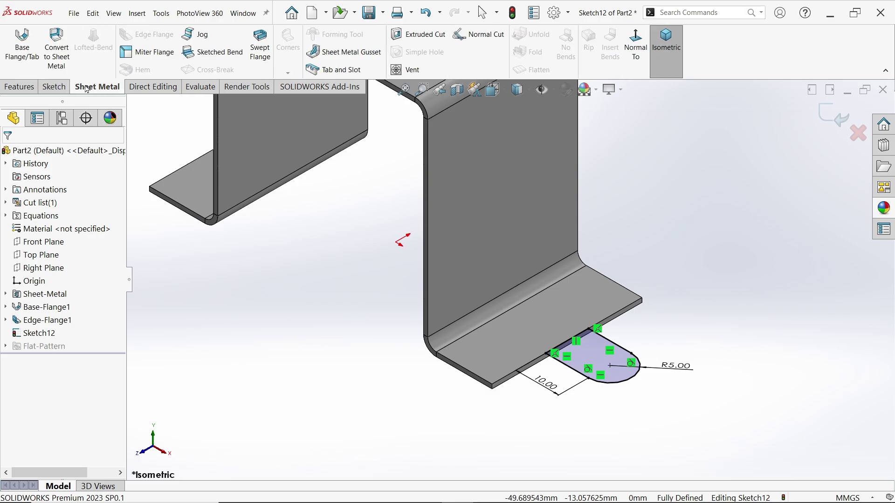
pyautogui.click(22, 51)
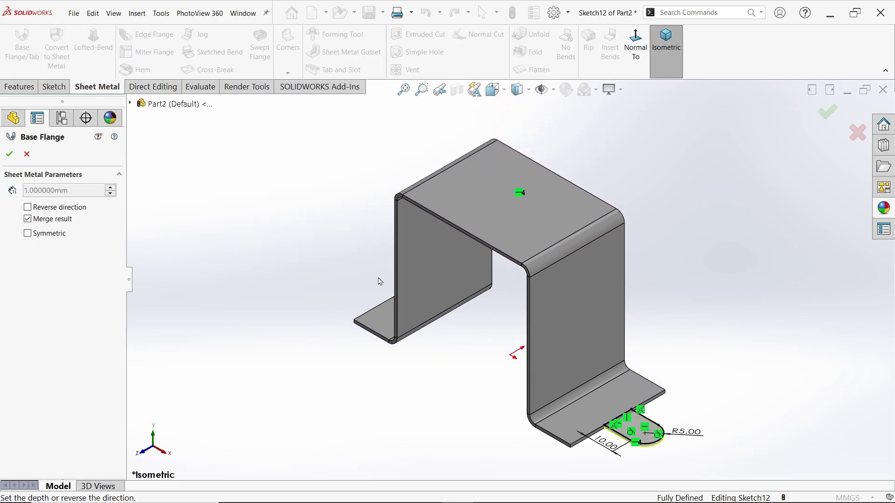
pyautogui.scroll(-5, 652, 462)
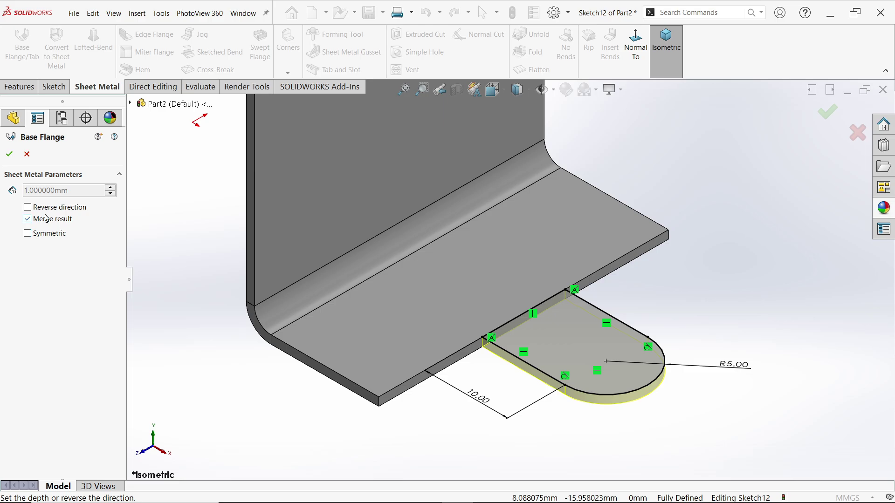
pyautogui.click(28, 207)
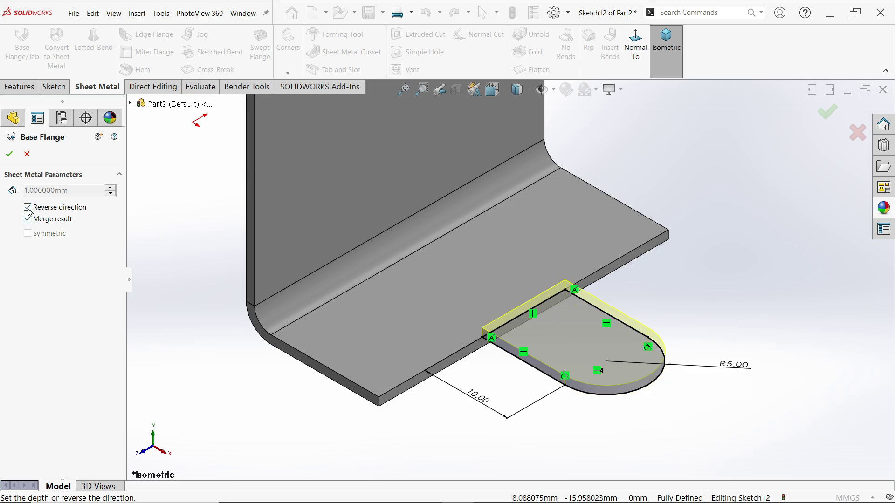
pyautogui.click(29, 210)
pyautogui.click(28, 234)
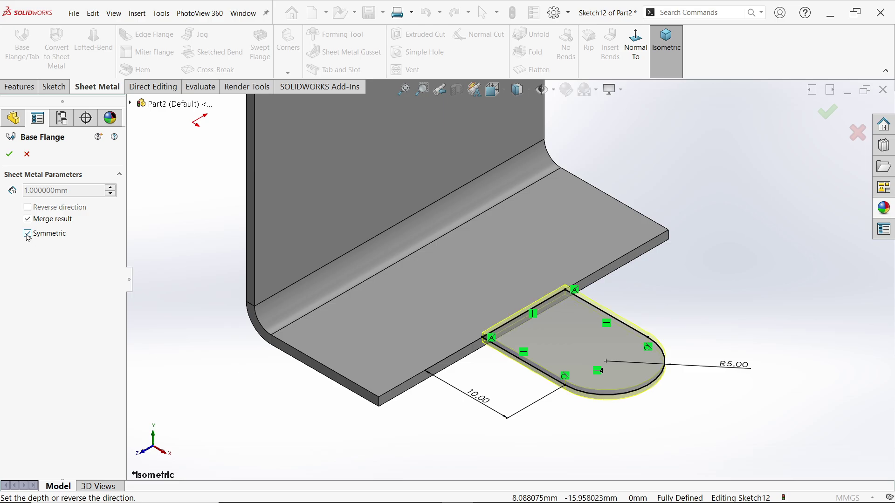
pyautogui.scroll(-4, 494, 351)
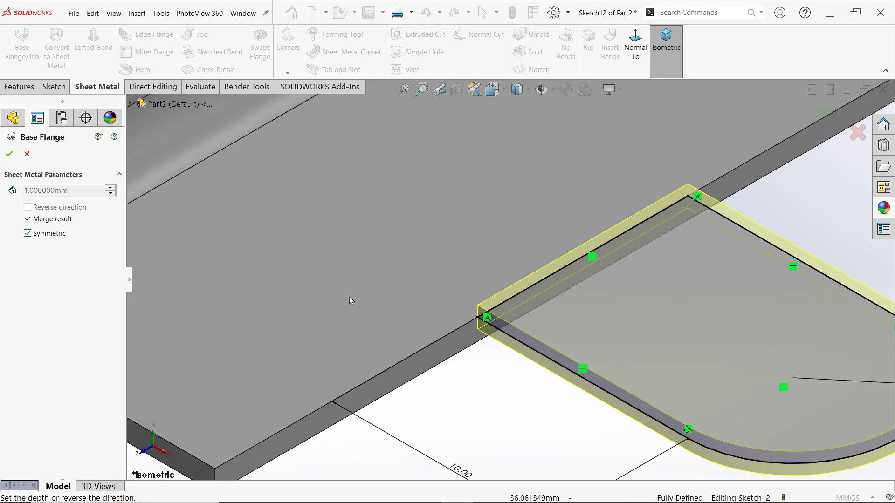
pyautogui.click(28, 234)
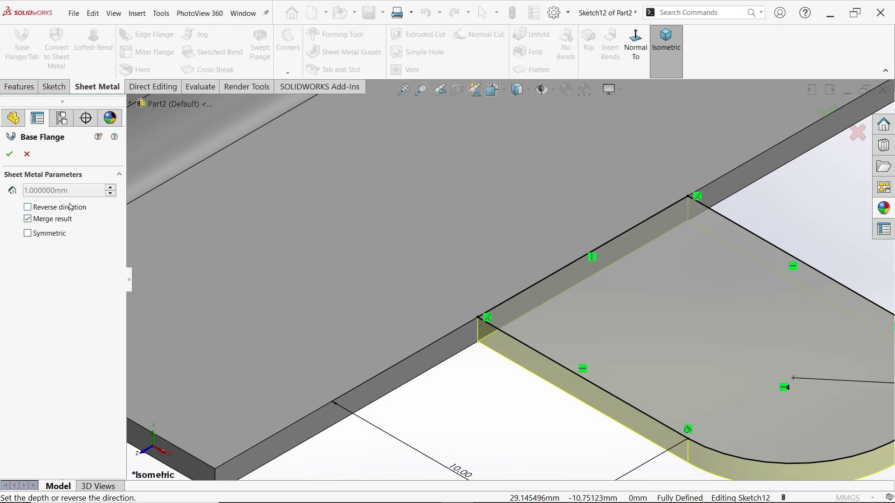
pyautogui.click(9, 153)
pyautogui.scroll(5, 561, 296)
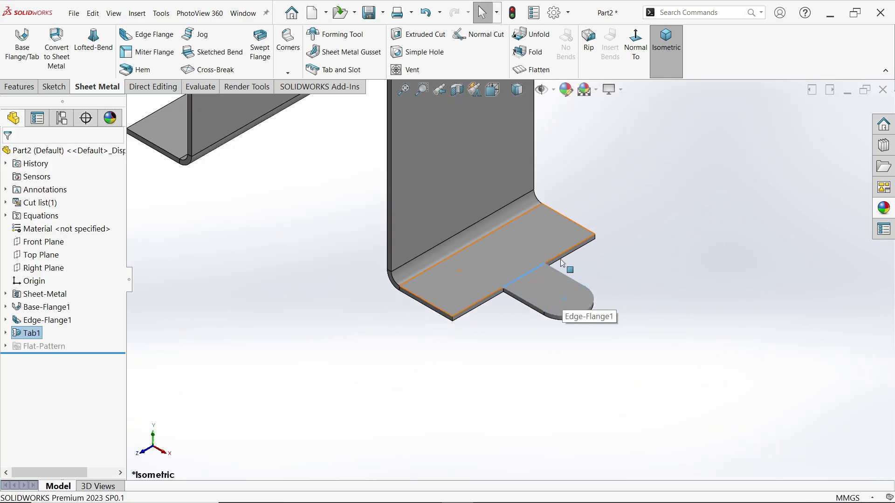
# Cut a 5 mm simple hole through the tab face and show its sketch
pyautogui.click(412, 53)
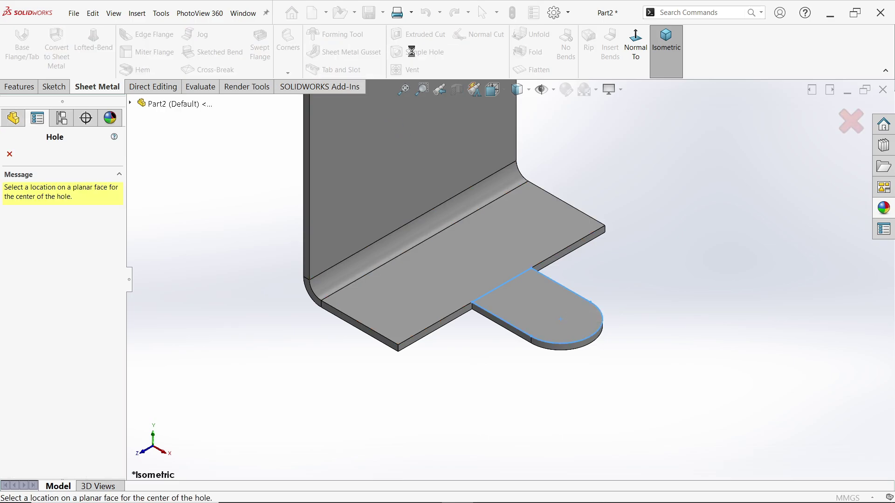
pyautogui.click(561, 315)
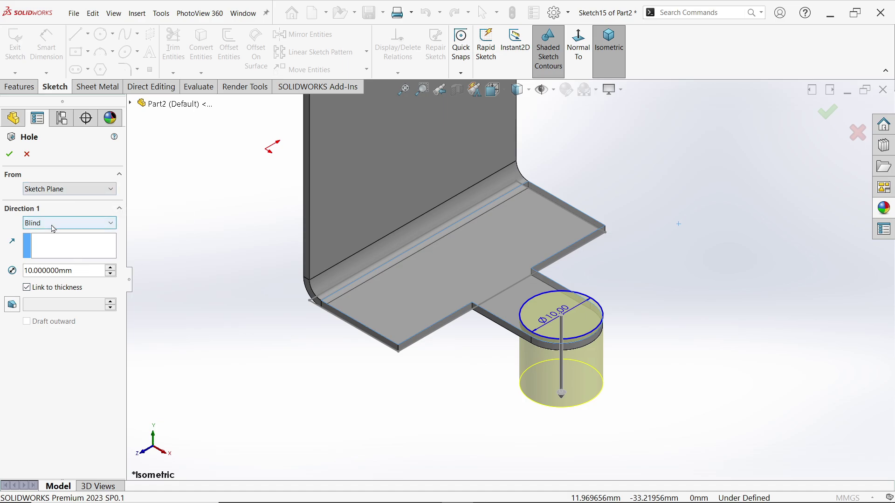
pyautogui.moveTo(76, 270); pyautogui.dragTo(2, 268)
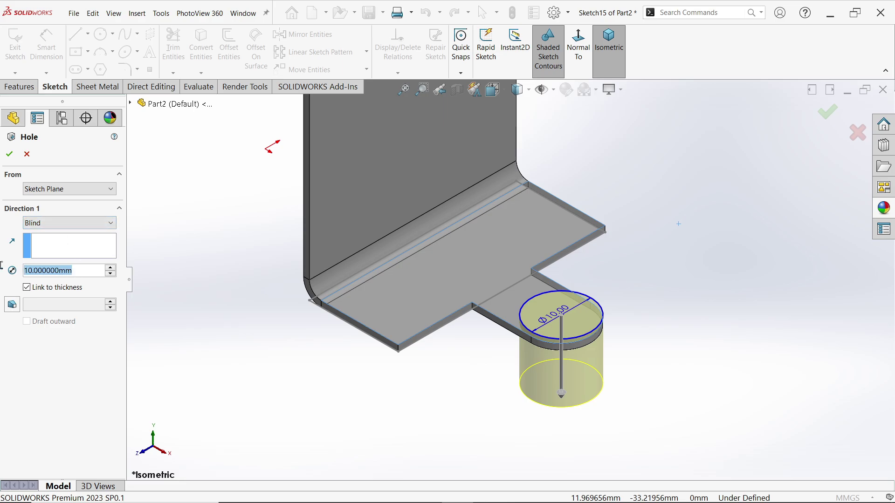
pyautogui.write('5')
pyautogui.press('Return')
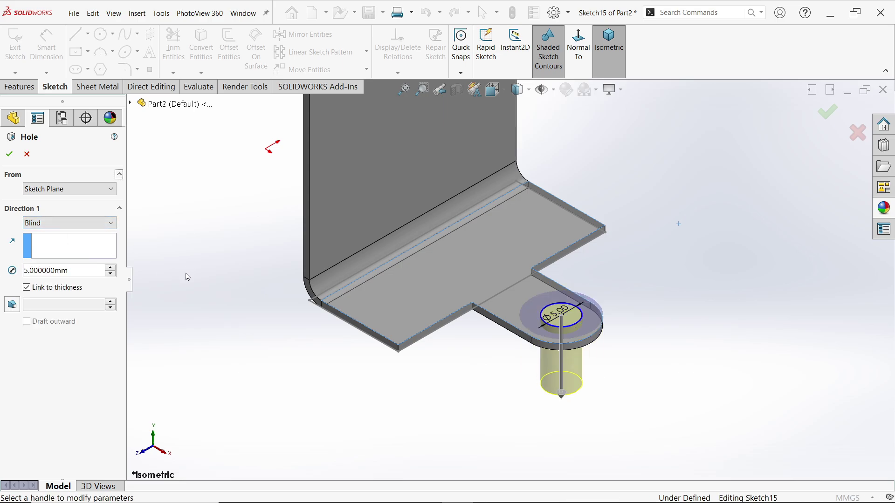
pyautogui.scroll(-3, 582, 351)
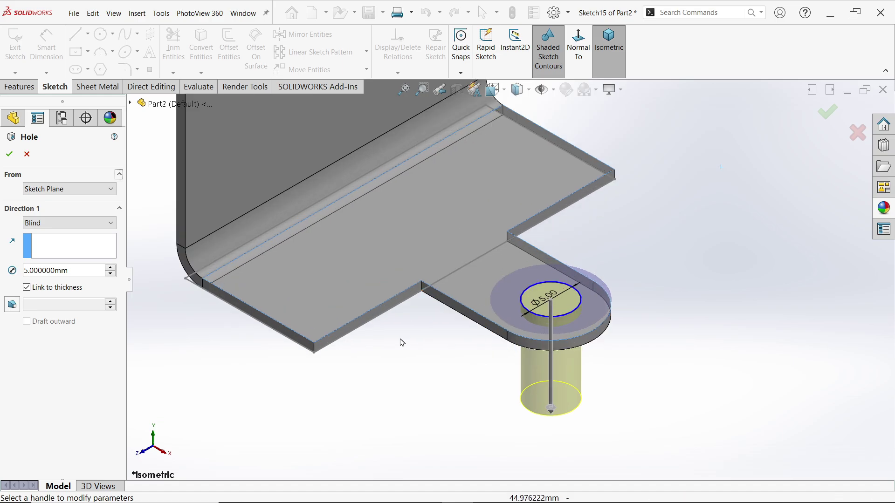
pyautogui.click(10, 155)
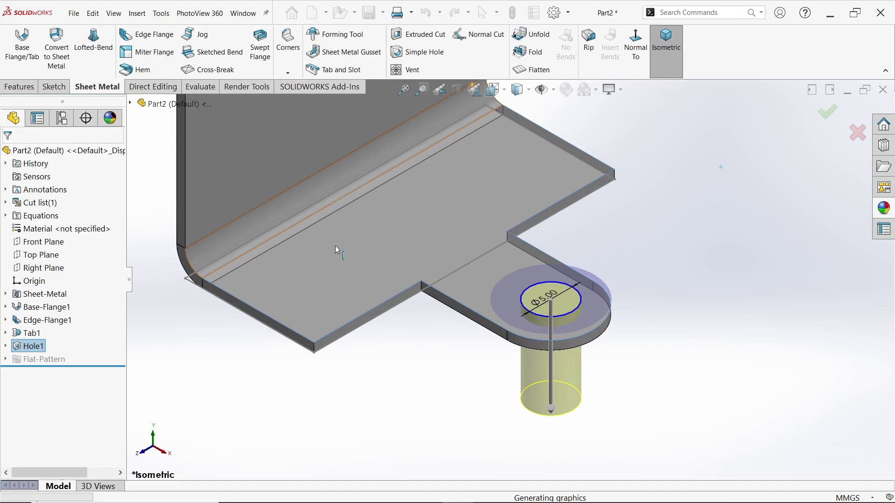
pyautogui.click(5, 347)
# Make Hole1's 5 mm circle in Sketch15 concentric with the tab's rounded end, then view isometric
pyautogui.click(47, 360)
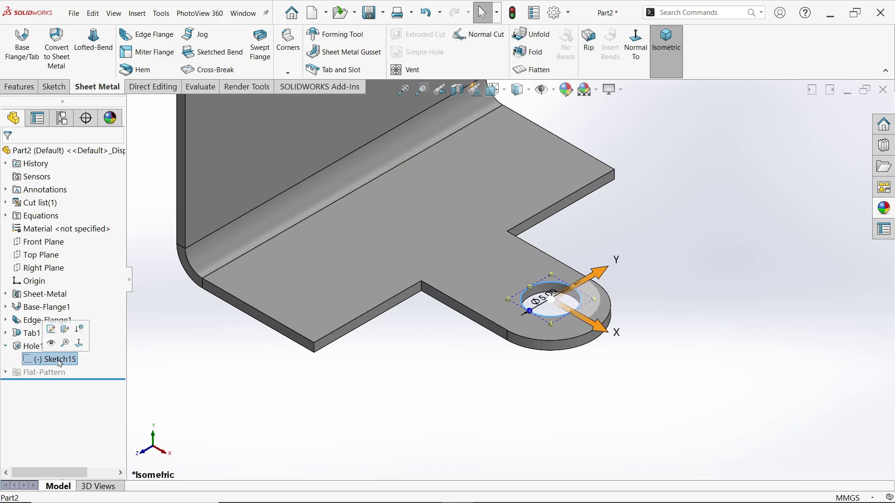
pyautogui.click(51, 331)
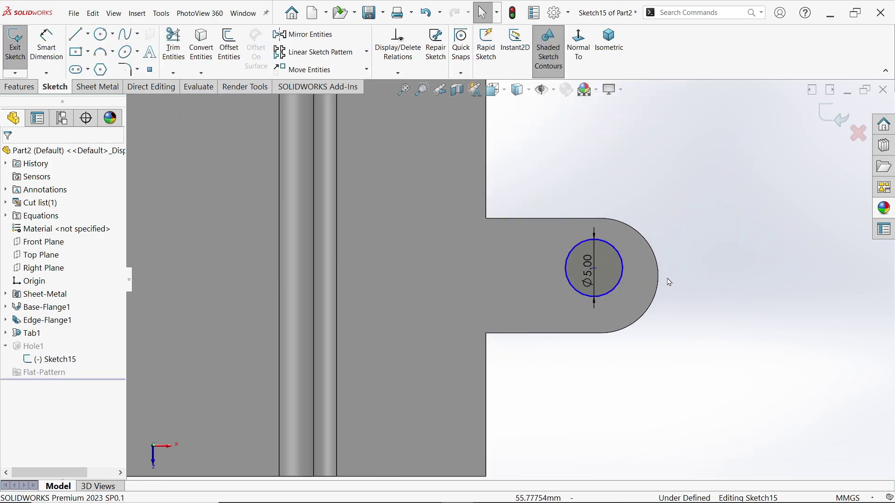
pyautogui.click(621, 283)
pyautogui.keyDown('ctrl'); pyautogui.click(659, 293); pyautogui.keyUp('ctrl')
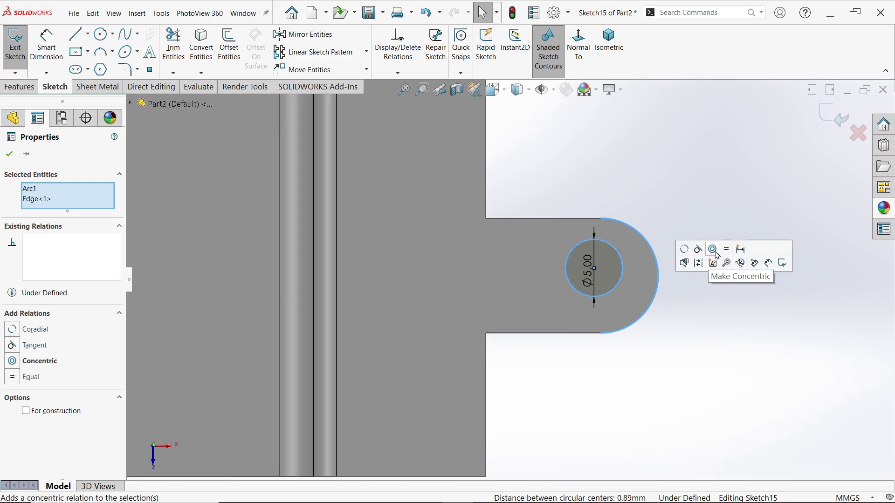
pyautogui.click(713, 250)
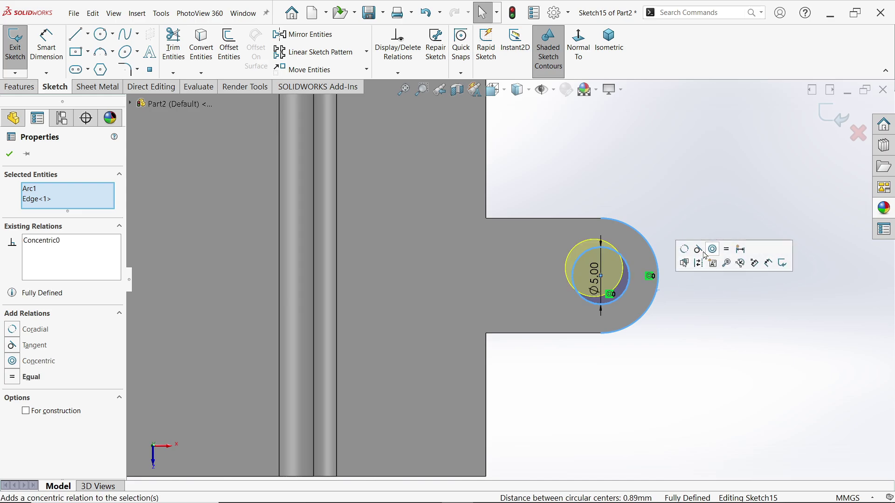
pyautogui.click(268, 163)
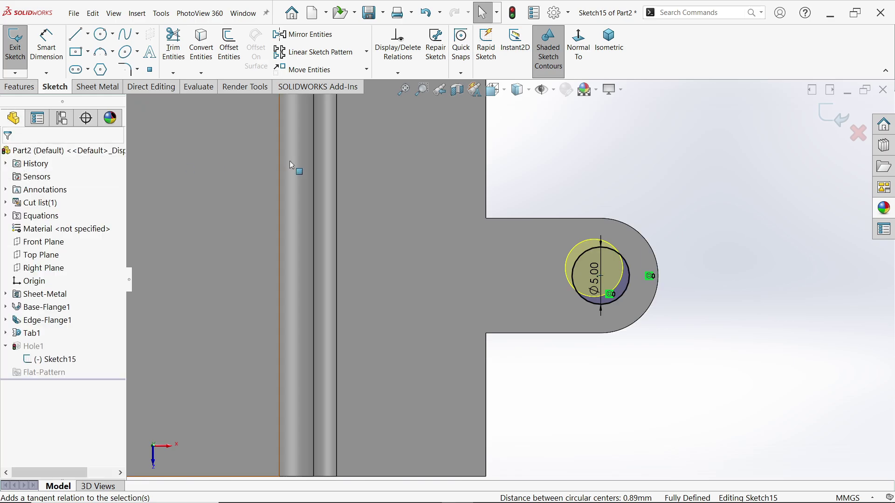
pyautogui.click(829, 117)
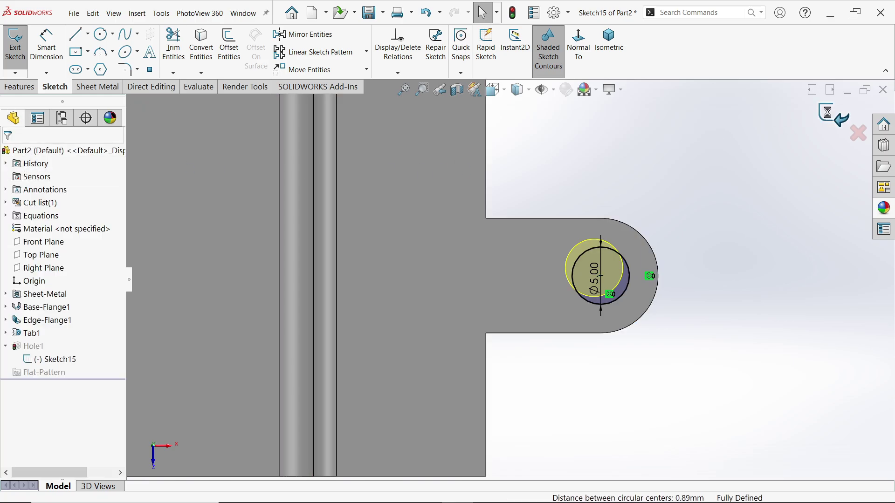
pyautogui.click(661, 62)
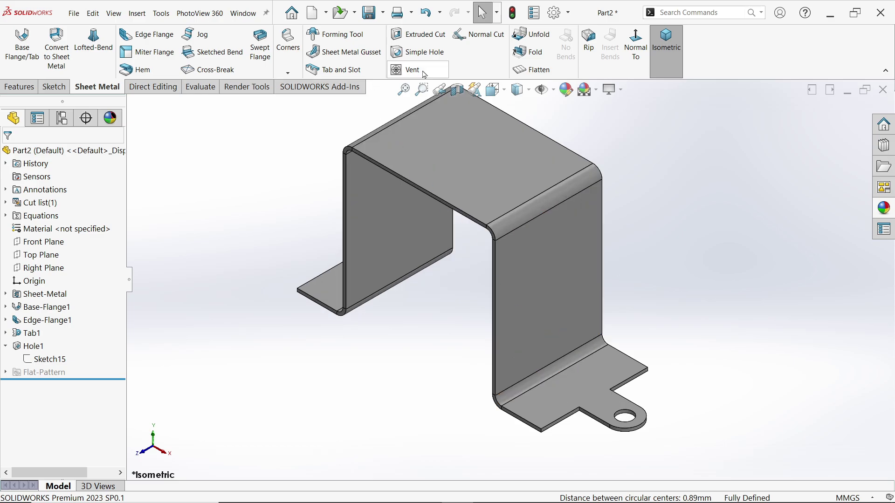
# Mirror Tab1 and Hole1 across the Right Plane
pyautogui.click(19, 87)
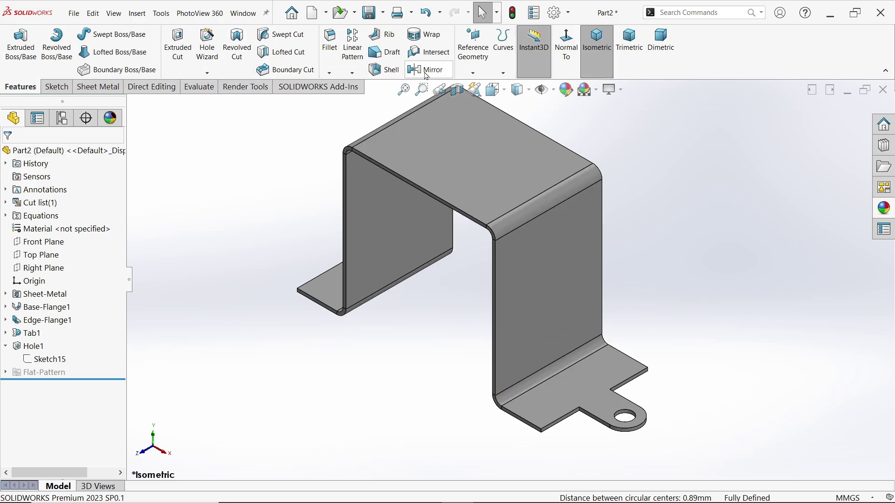
pyautogui.click(424, 69)
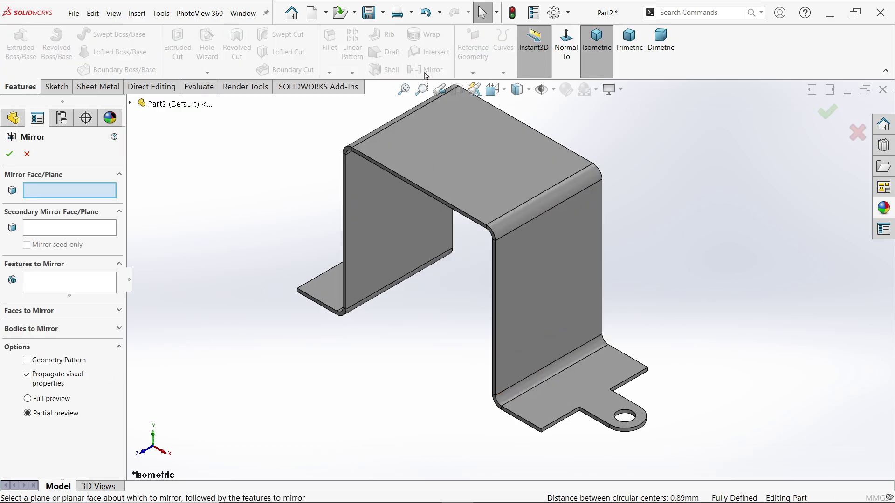
pyautogui.click(131, 103)
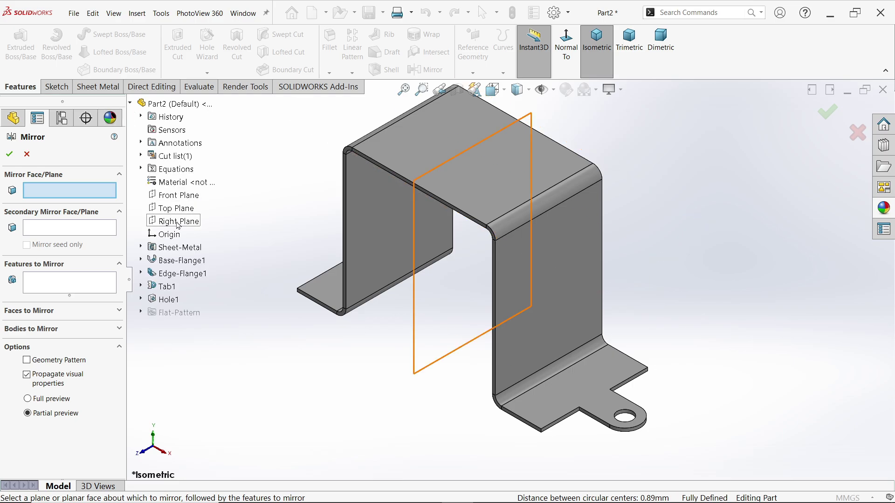
pyautogui.click(179, 225)
pyautogui.moveTo(322, 383); pyautogui.dragTo(303, 367, button='middle')
pyautogui.click(45, 280)
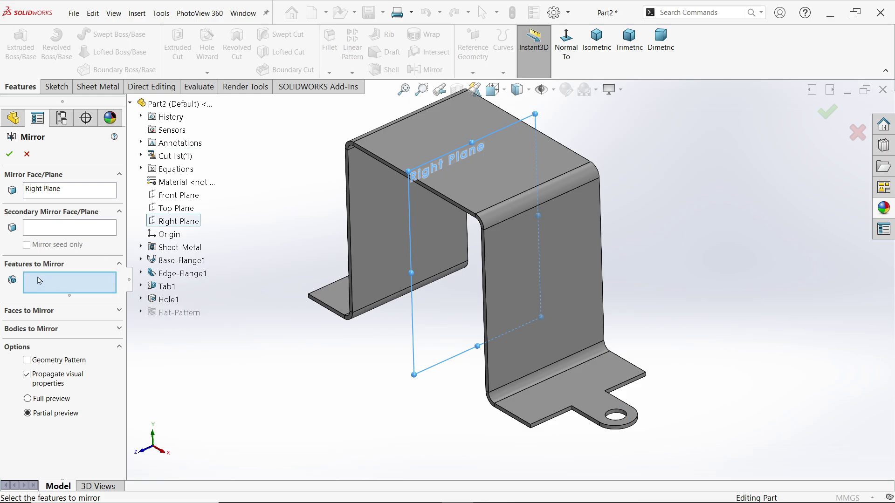
pyautogui.click(168, 287)
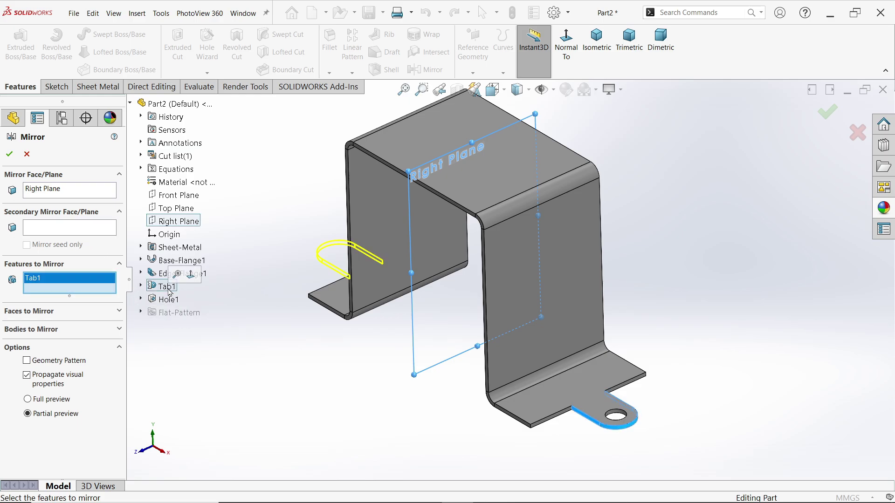
pyautogui.click(164, 299)
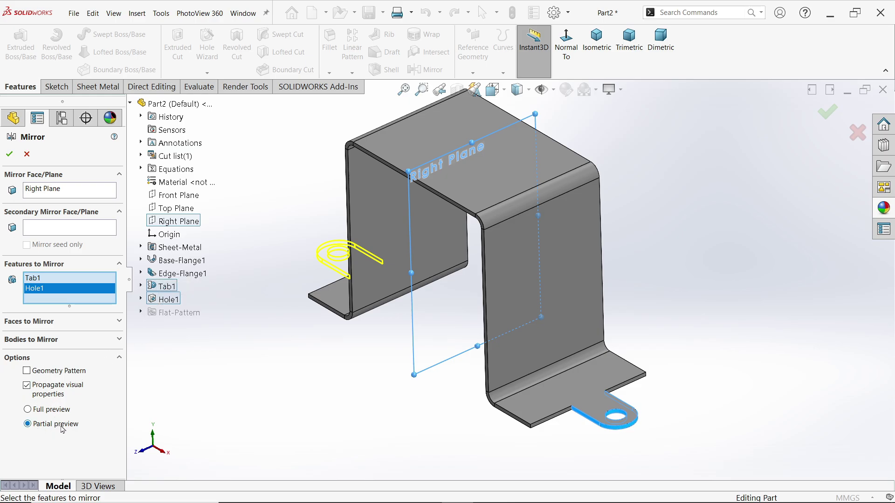
pyautogui.click(36, 412)
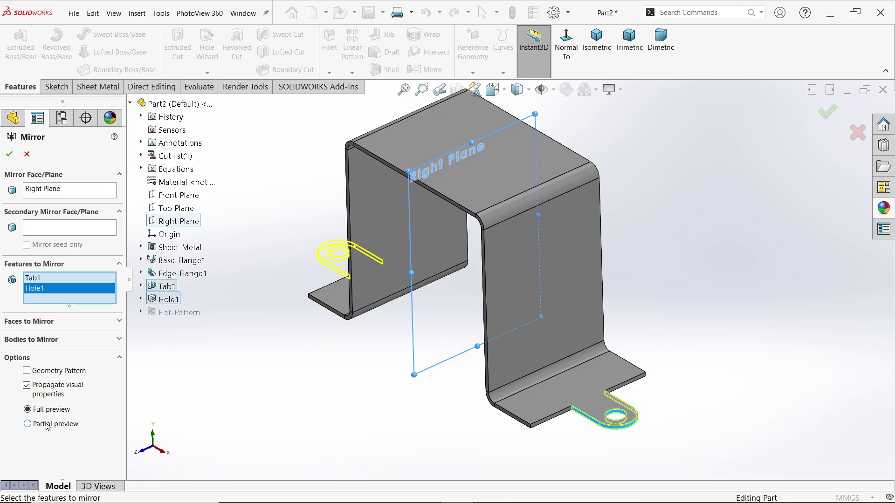
pyautogui.click(48, 424)
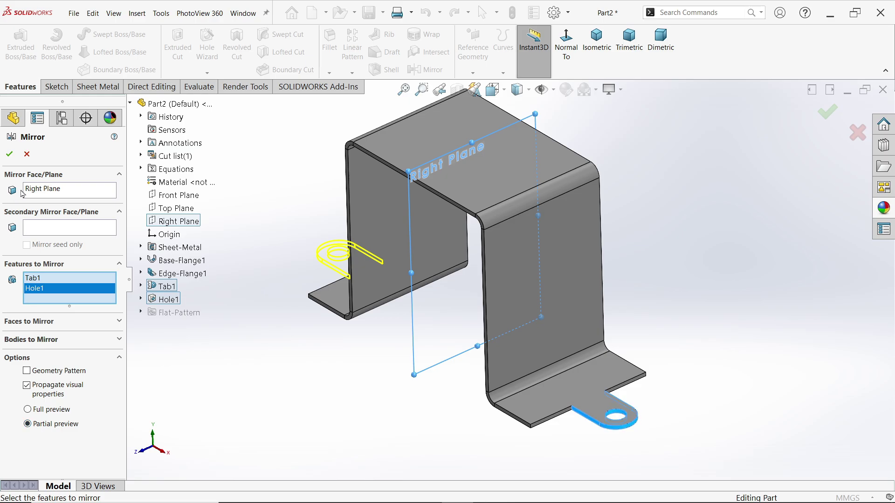
pyautogui.click(9, 152)
# Inspect the mirrored tab and select its edge to check its length
pyautogui.moveTo(269, 337)
pyautogui.mouseDown(button='middle')
pyautogui.moveTo(334, 354)
pyautogui.moveTo(323, 351)
pyautogui.moveTo(337, 253)
pyautogui.moveTo(314, 335)
pyautogui.moveTo(275, 337)
pyautogui.mouseUp(button='middle')
pyautogui.scroll(-5, 596, 451)
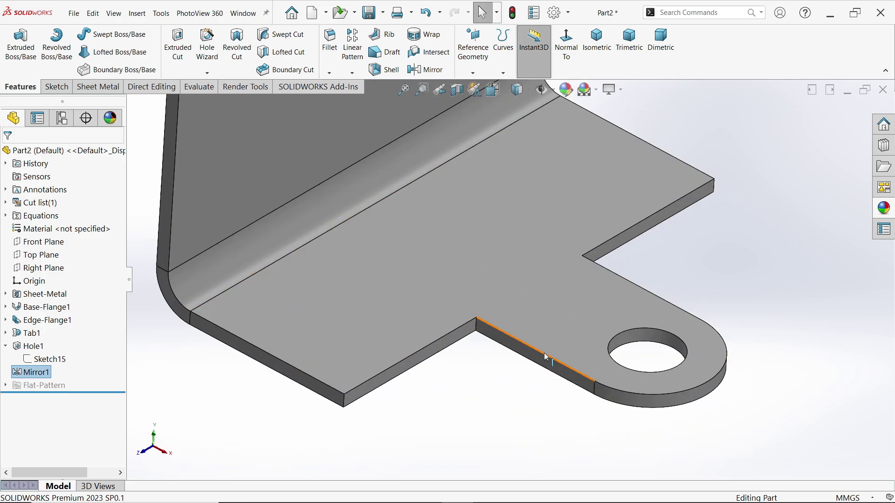
pyautogui.click(544, 354)
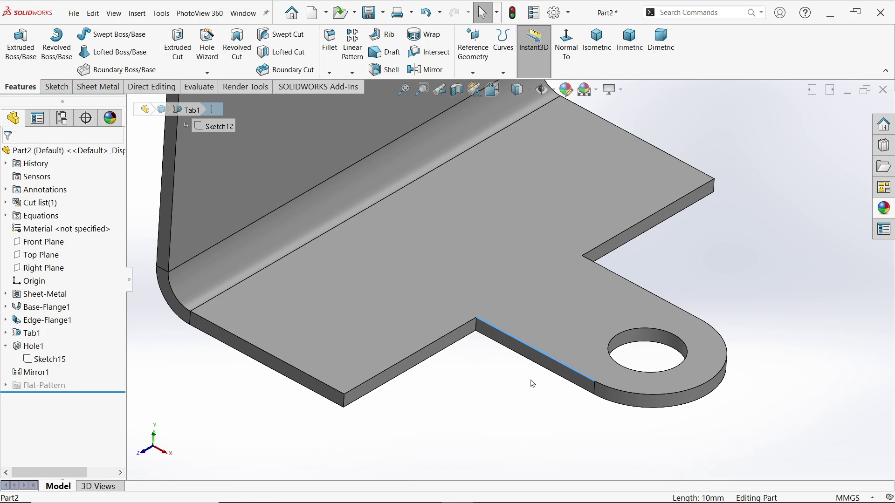
# Measure the 16 mm normal distance between the two parallel flange faces
pyautogui.scroll(3, 514, 377)
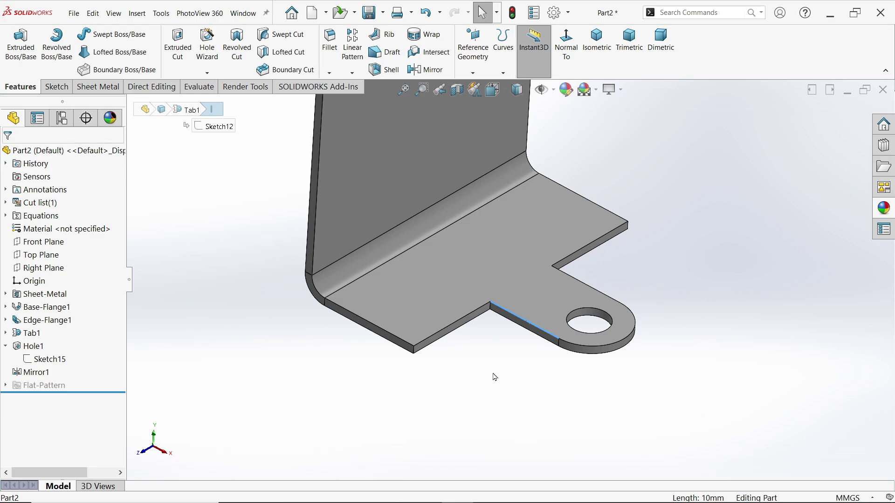
pyautogui.click(495, 371)
pyautogui.click(198, 87)
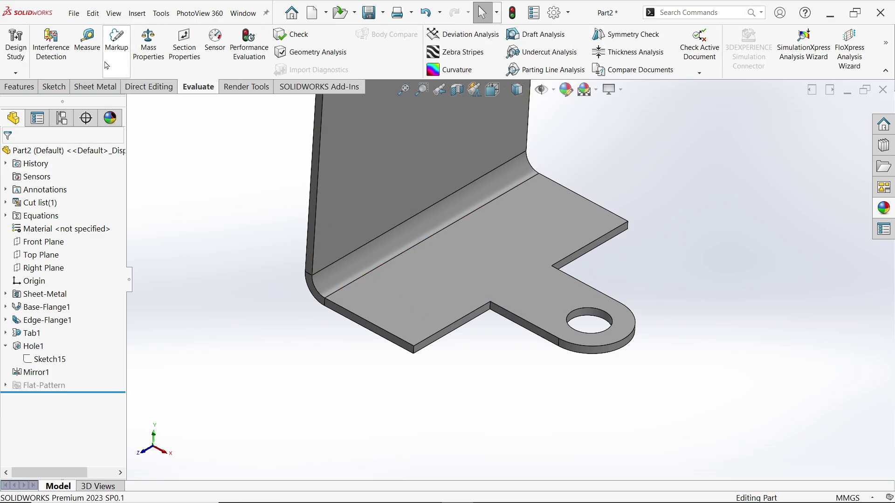
pyautogui.click(87, 39)
pyautogui.moveTo(316, 152); pyautogui.dragTo(680, 233)
pyautogui.scroll(-3, 422, 275)
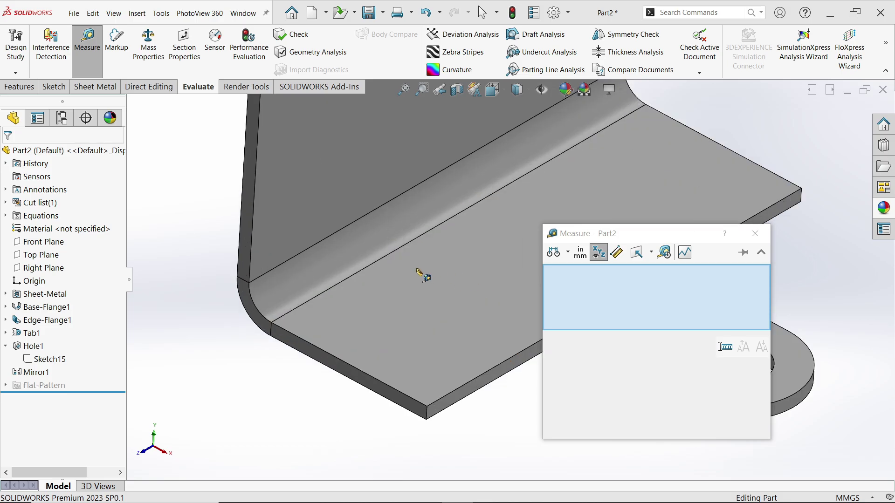
pyautogui.click(447, 406)
pyautogui.moveTo(447, 406); pyautogui.dragTo(311, 347, button='middle')
pyautogui.click(406, 271)
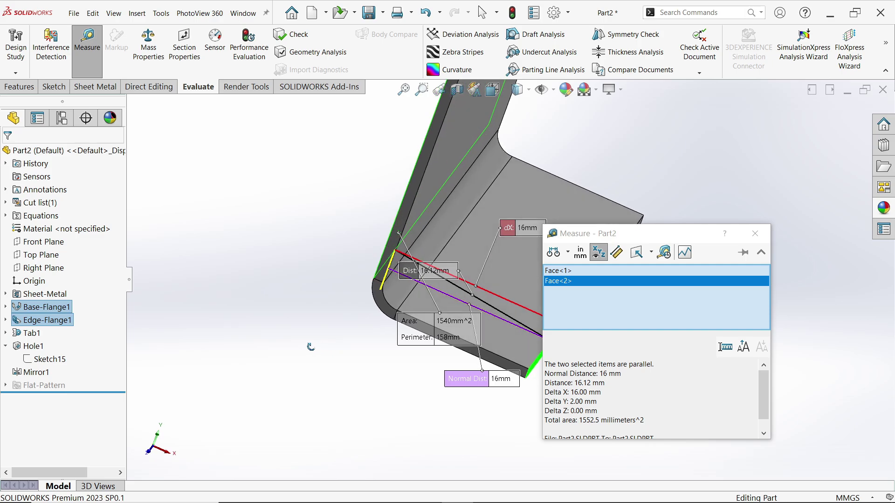
pyautogui.moveTo(473, 382); pyautogui.dragTo(361, 419)
# Close the Measure tool and return the bracket to isometric view
pyautogui.moveTo(480, 417); pyautogui.dragTo(482, 375, button='middle')
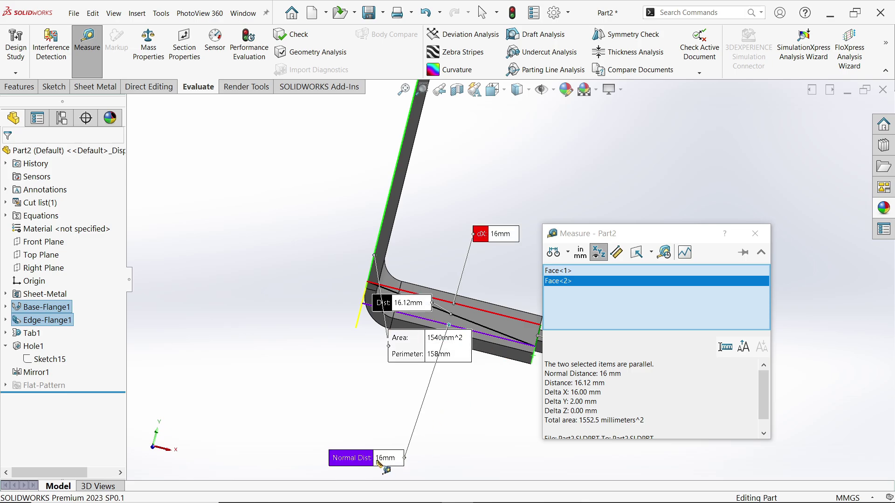
pyautogui.moveTo(662, 242); pyautogui.dragTo(732, 209)
pyautogui.click(824, 199)
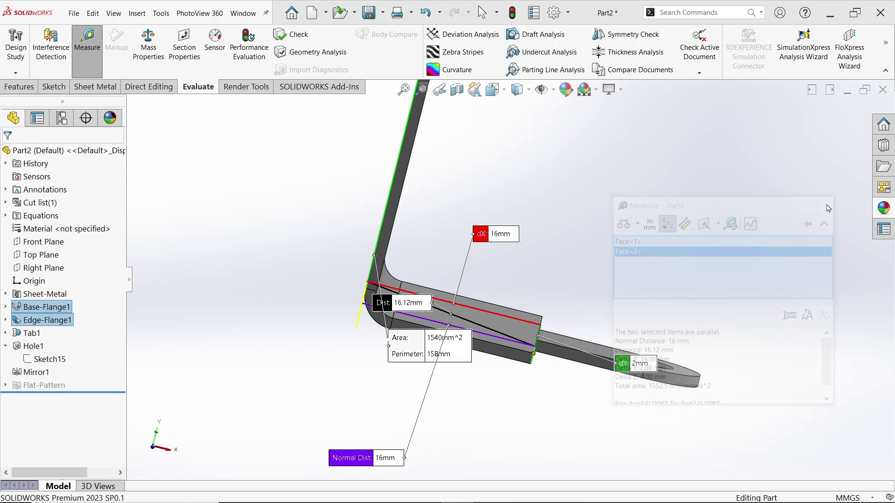
pyautogui.click(19, 86)
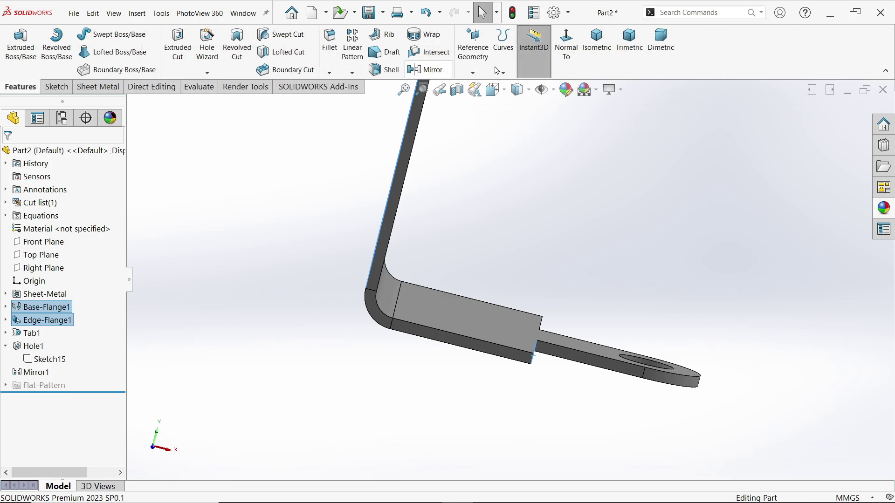
pyautogui.click(598, 42)
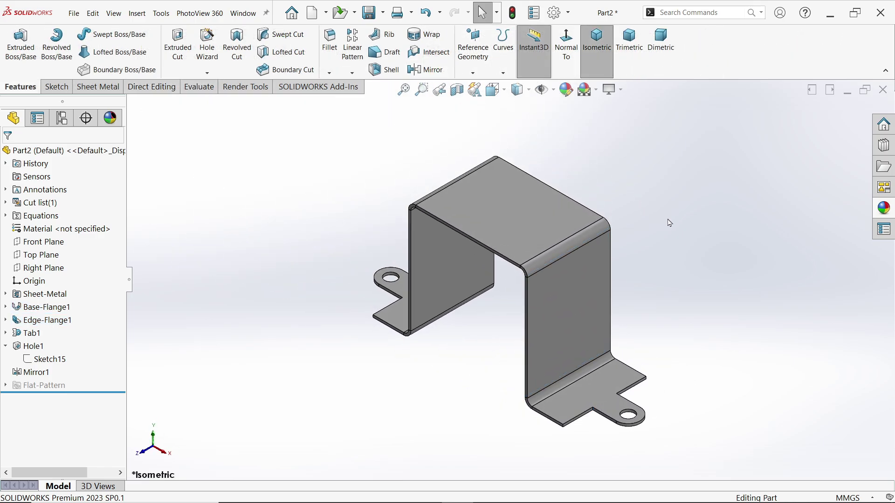
pyautogui.hotkey('alt', 'Tab')
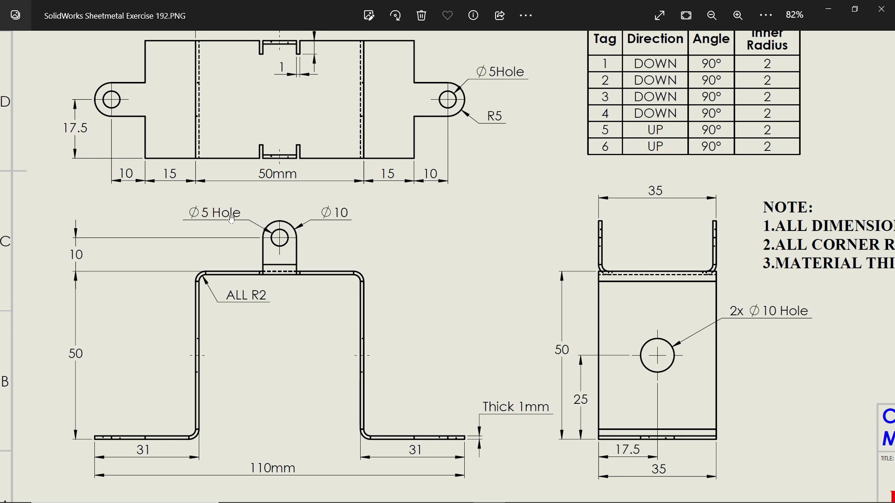
# Review the reference drawing's 173.71 flat length, top tab and 2x Ø10 holes, then minimize it
pyautogui.moveTo(304, 222); pyautogui.dragTo(317, 341)
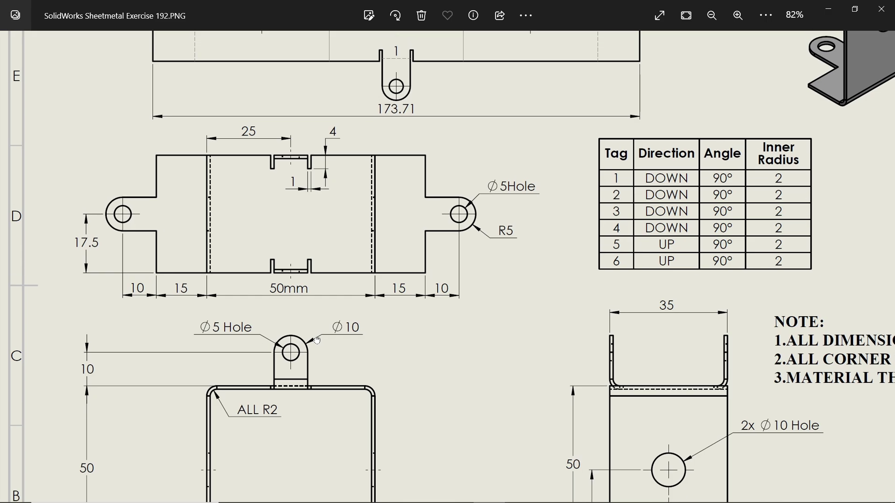
pyautogui.scroll(3, 309, 156)
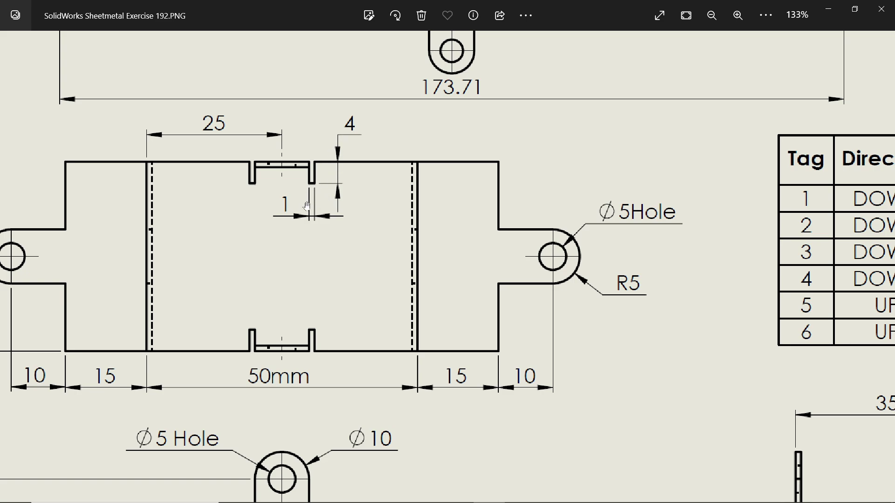
pyautogui.scroll(-5, 307, 207)
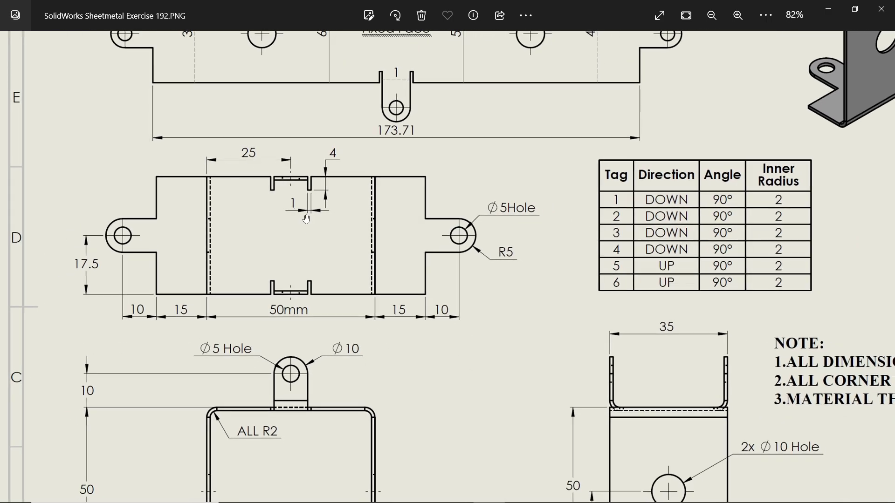
pyautogui.scroll(-3, 332, 238)
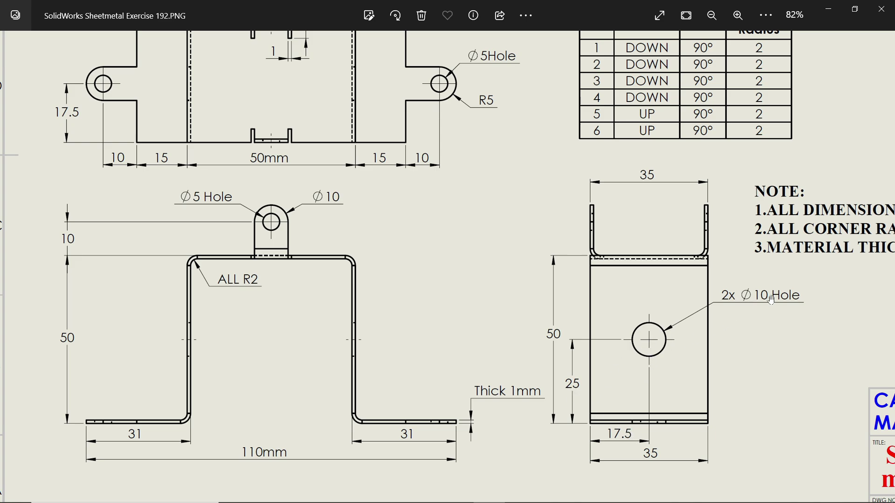
pyautogui.keyDown('ctrl'); pyautogui.scroll(-3, 731, 196); pyautogui.keyUp('ctrl')
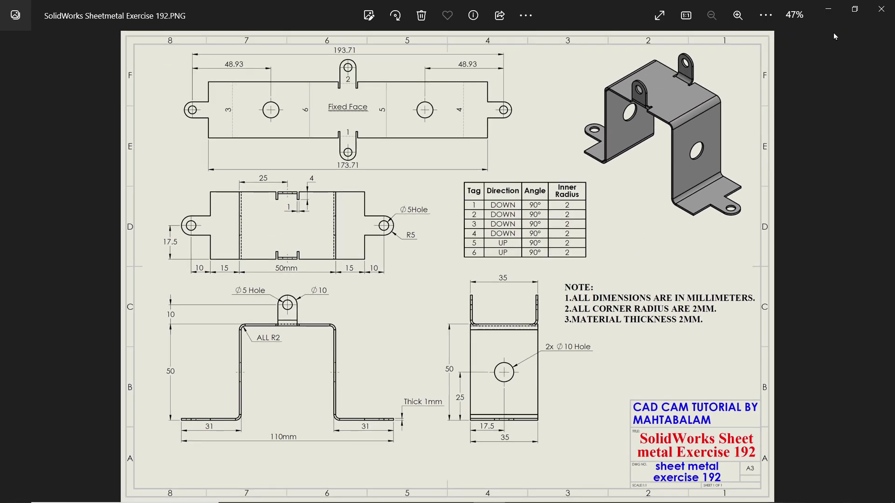
pyautogui.click(836, 12)
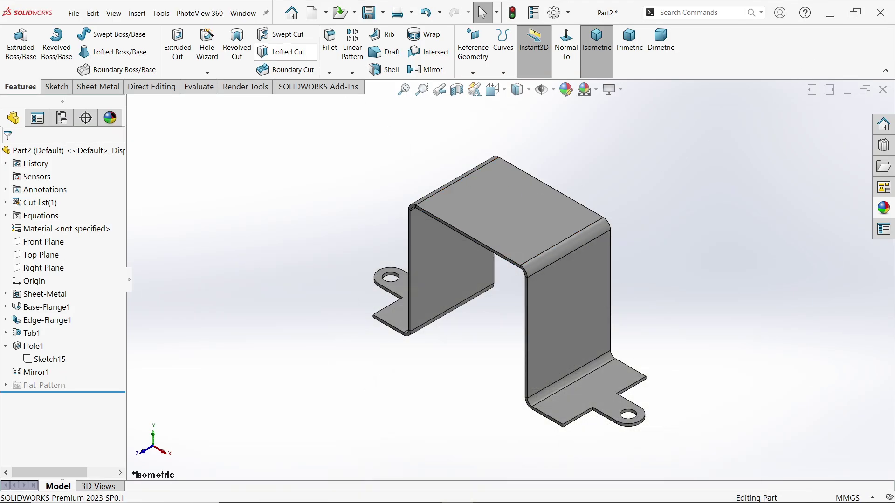
pyautogui.click(98, 87)
# Start an edge flange on the bracket's top edge and edit its profile
pyautogui.click(148, 37)
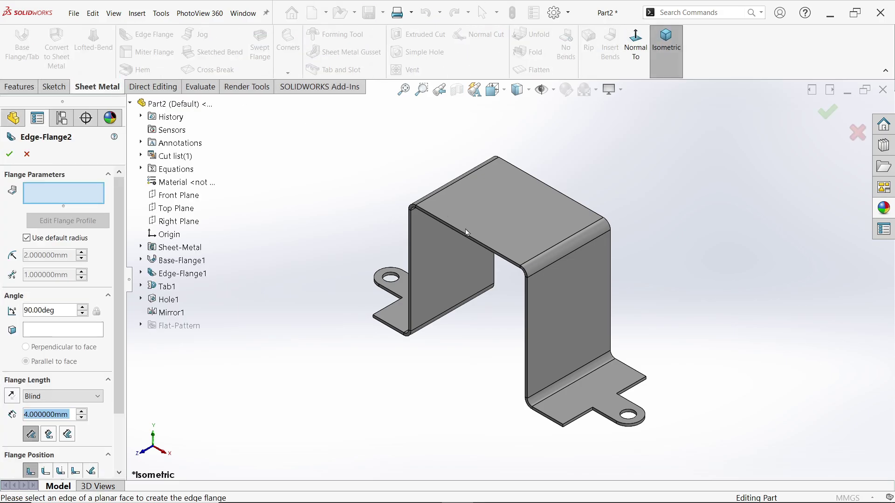
pyautogui.scroll(-3, 465, 228)
pyautogui.click(500, 267)
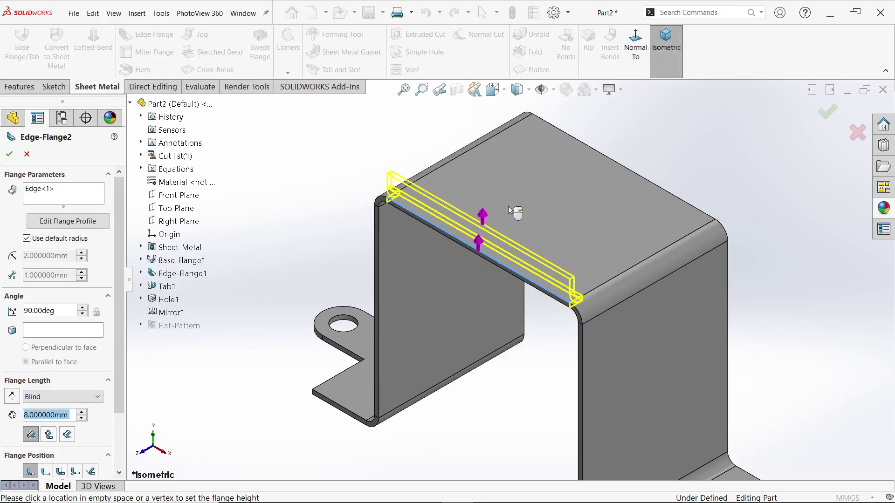
pyautogui.click(69, 225)
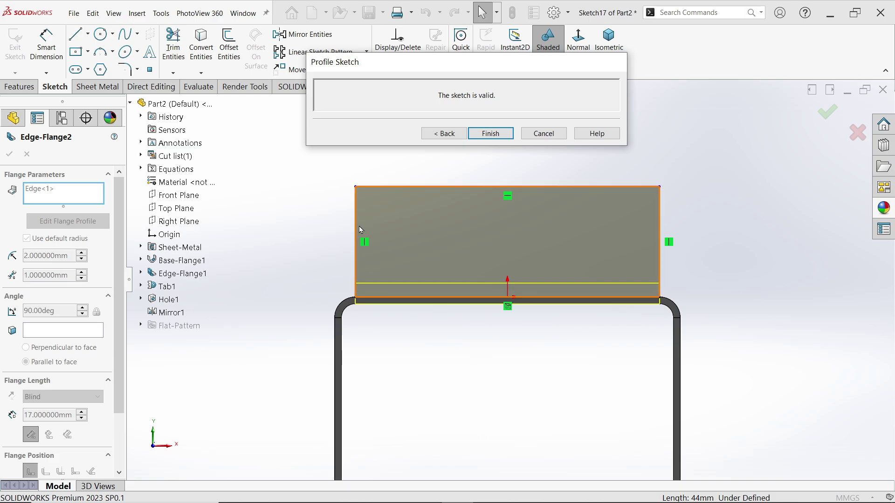
# Narrow and shorten the flange profile into a rectangle about 11.6 mm wide
pyautogui.click(359, 226)
pyautogui.click(471, 237)
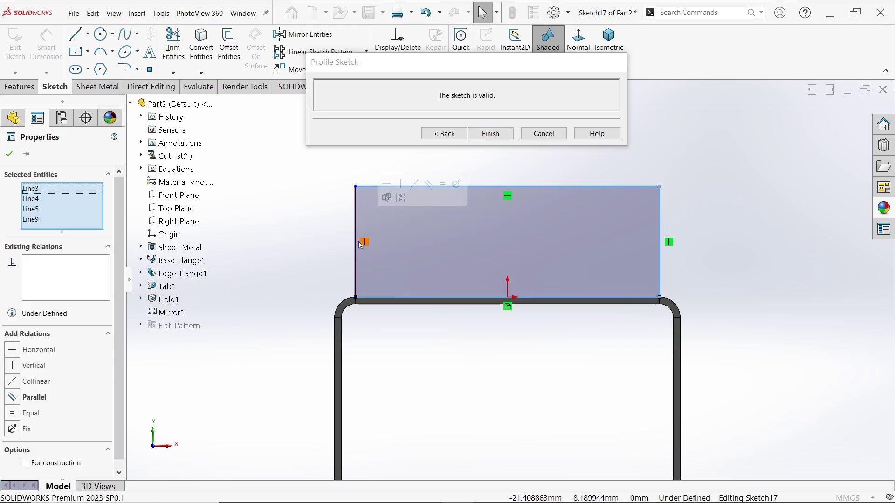
pyautogui.moveTo(470, 238); pyautogui.dragTo(447, 245)
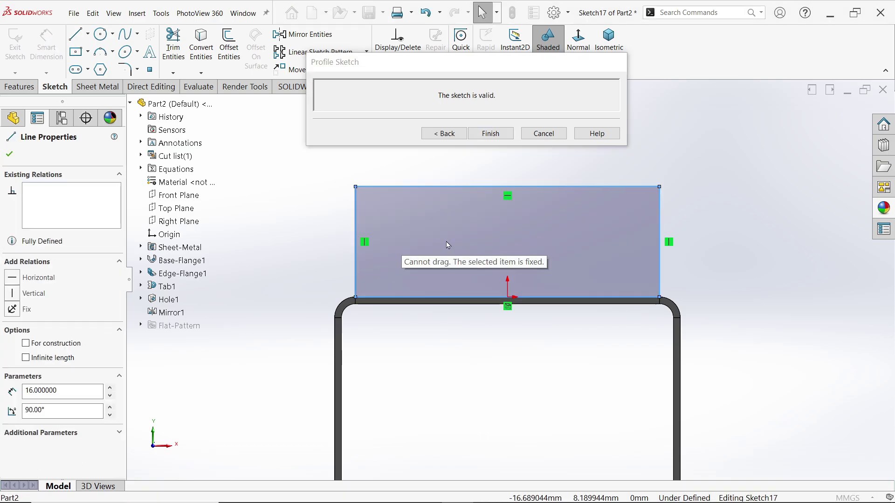
pyautogui.click(350, 238)
pyautogui.moveTo(357, 244); pyautogui.dragTo(457, 246)
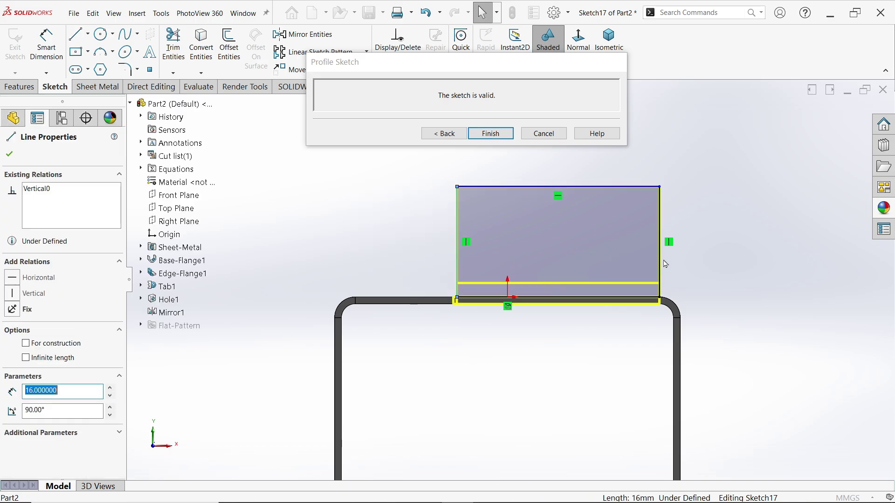
pyautogui.moveTo(663, 263); pyautogui.dragTo(537, 259)
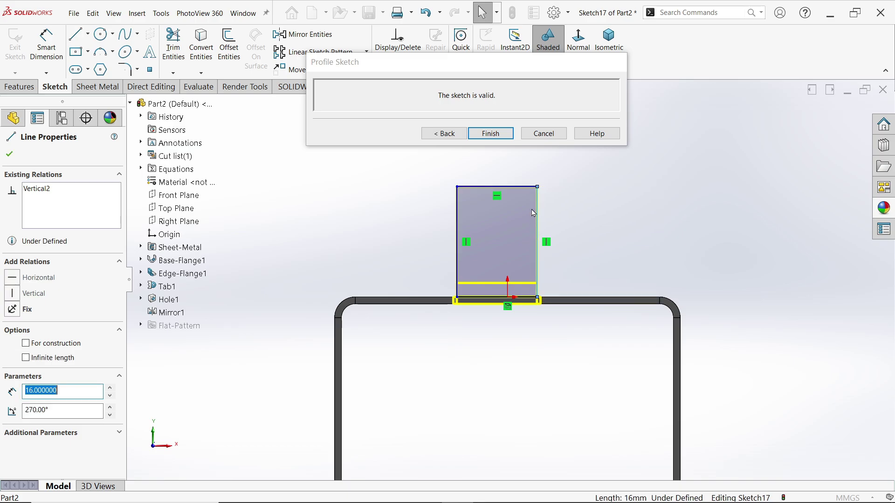
pyautogui.moveTo(520, 189); pyautogui.dragTo(520, 215)
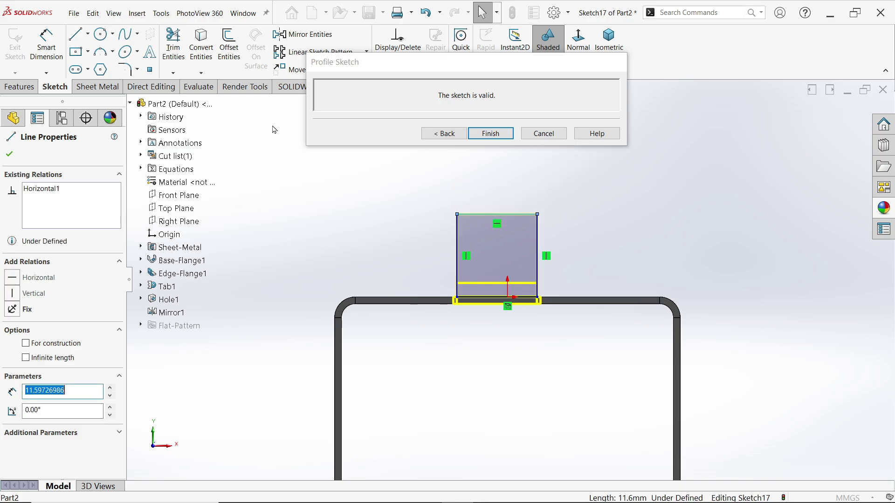
pyautogui.click(113, 52)
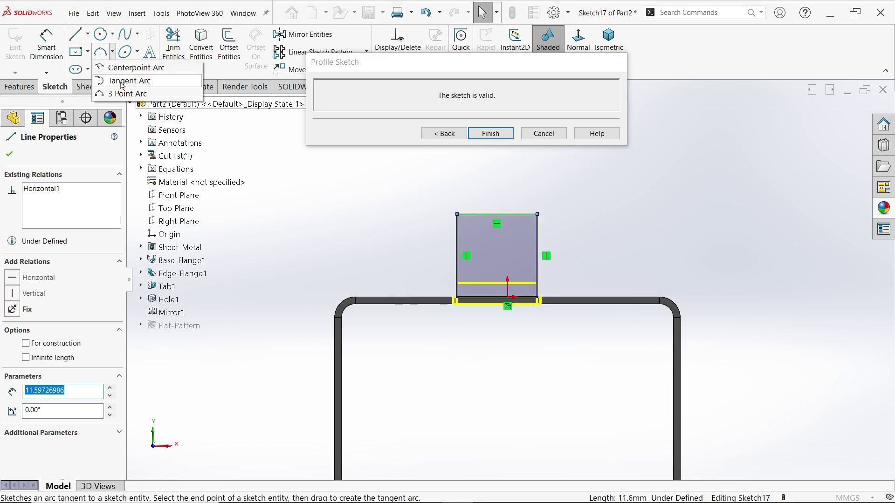
# Draw a 3-point arc over the rectangle's top corners and make the top line construction
pyautogui.click(124, 92)
pyautogui.scroll(-3, 519, 190)
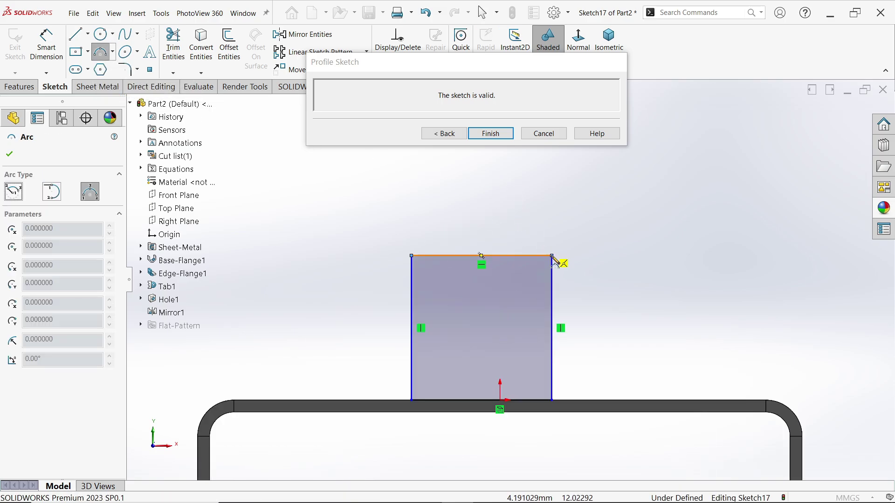
pyautogui.click(552, 256)
pyautogui.click(411, 255)
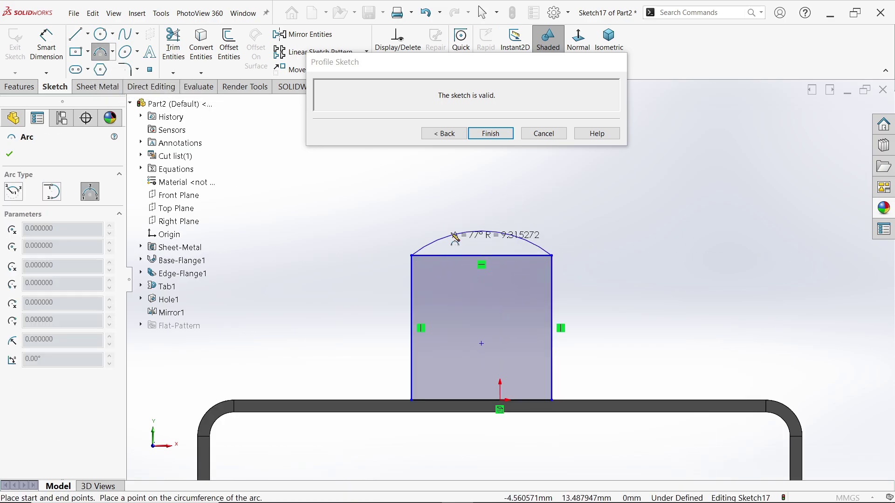
pyautogui.click(490, 191)
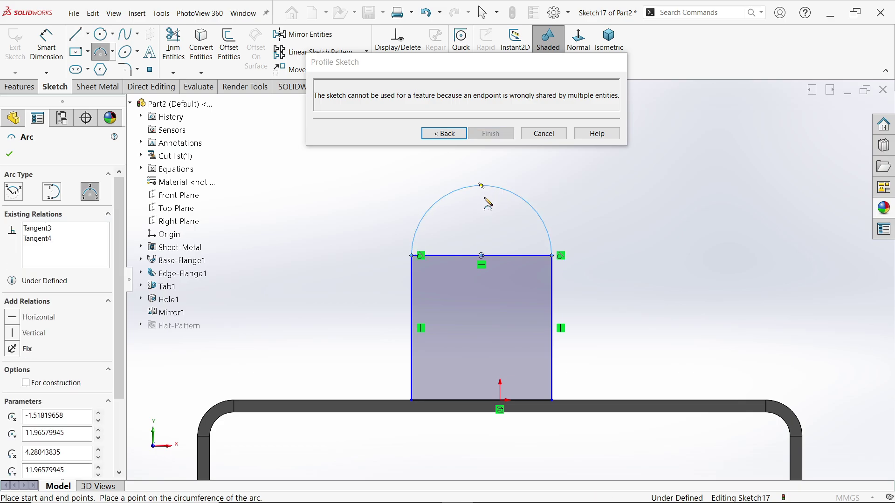
pyautogui.press('Escape')
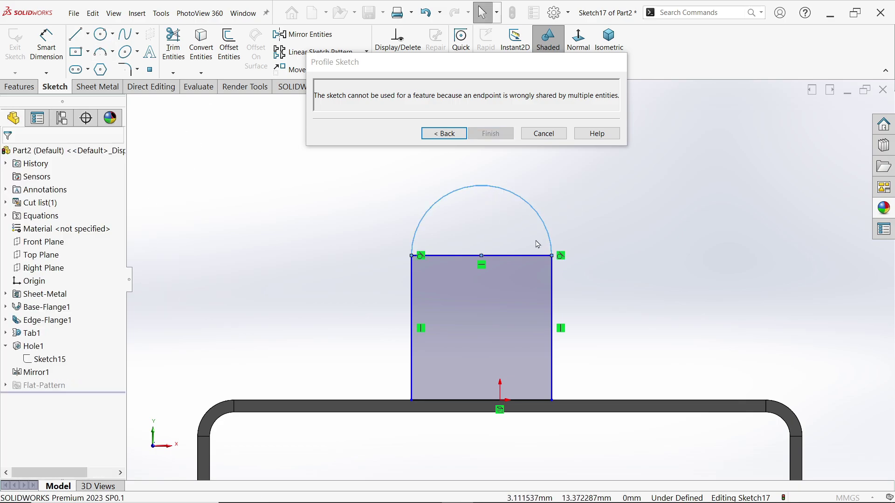
pyautogui.click(513, 256)
pyautogui.click(539, 230)
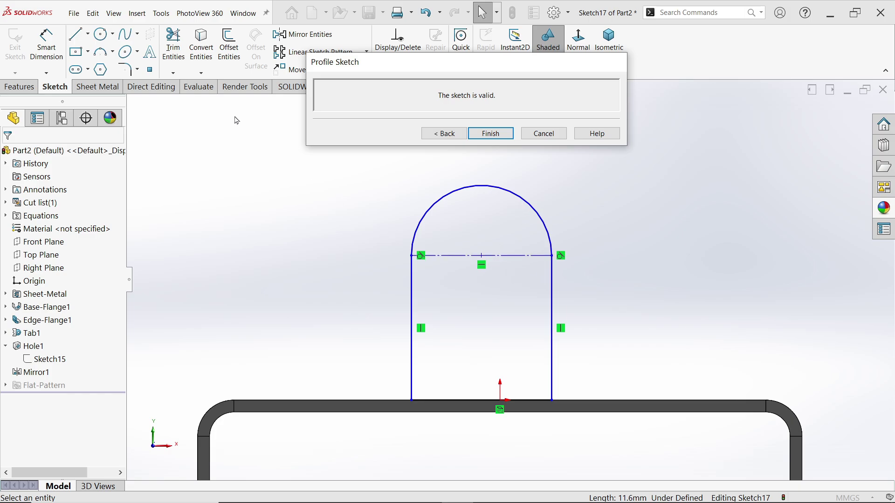
# Dimension the side height 10 mm and align the centreline midpoint vertically with the origin
pyautogui.click(52, 49)
pyautogui.click(552, 302)
pyautogui.click(634, 303)
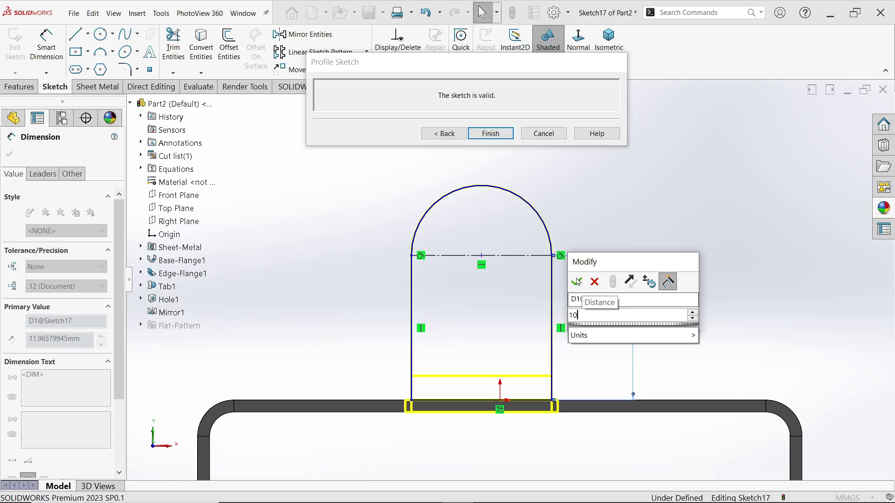
pyautogui.click(576, 282)
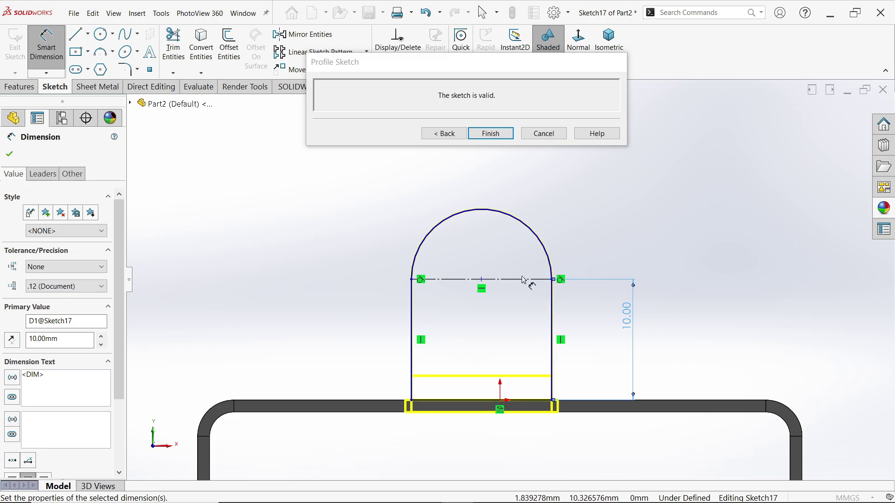
pyautogui.press('Escape')
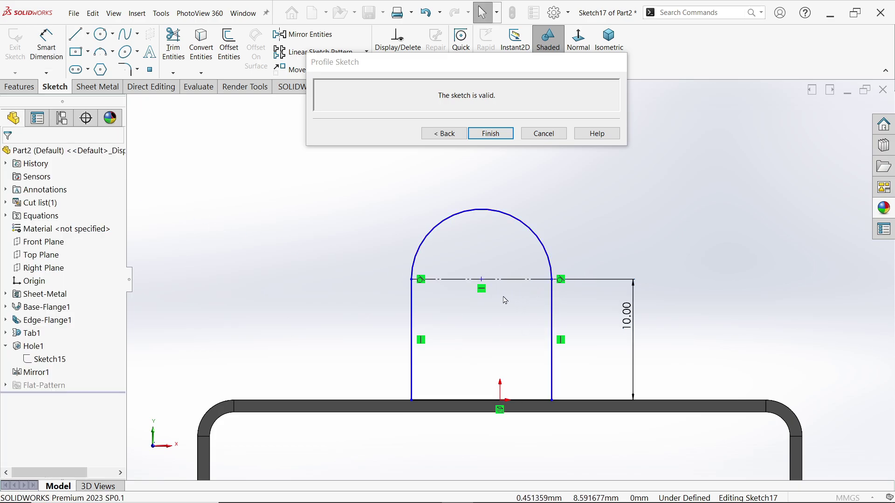
pyautogui.click(481, 280)
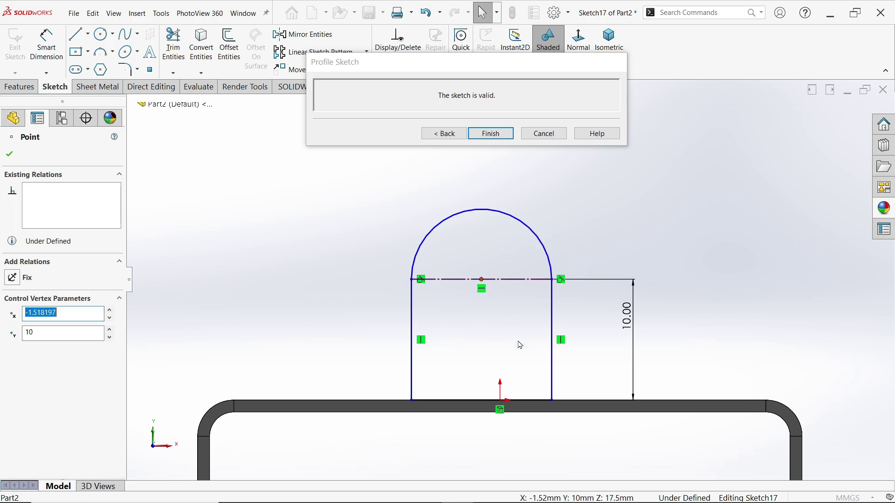
pyautogui.keyDown('ctrl'); pyautogui.click(500, 401); pyautogui.keyUp('ctrl')
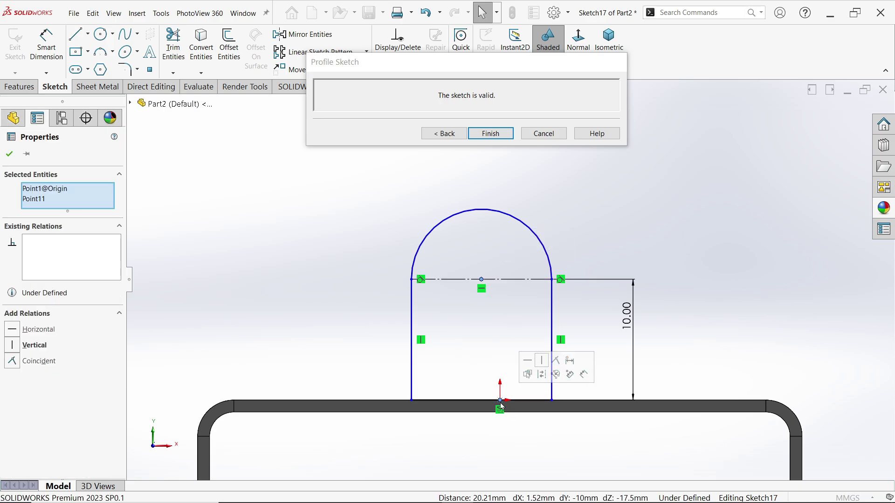
pyautogui.click(542, 361)
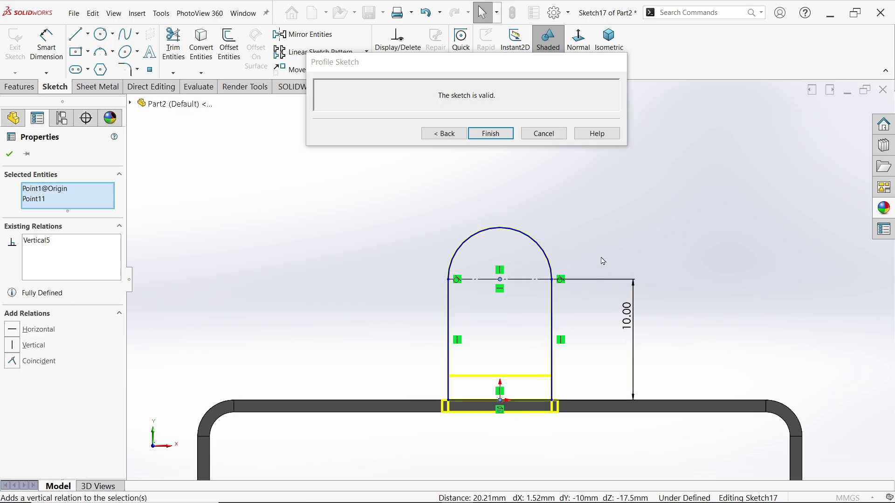
pyautogui.click(644, 230)
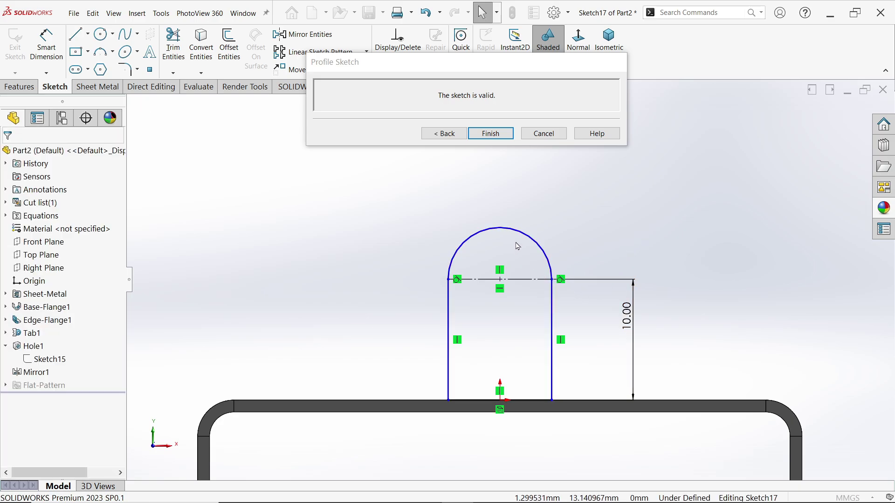
# Dimension the arc radius to 5 mm and finish the flange profile
pyautogui.moveTo(521, 239); pyautogui.dragTo(533, 230)
pyautogui.press('d')
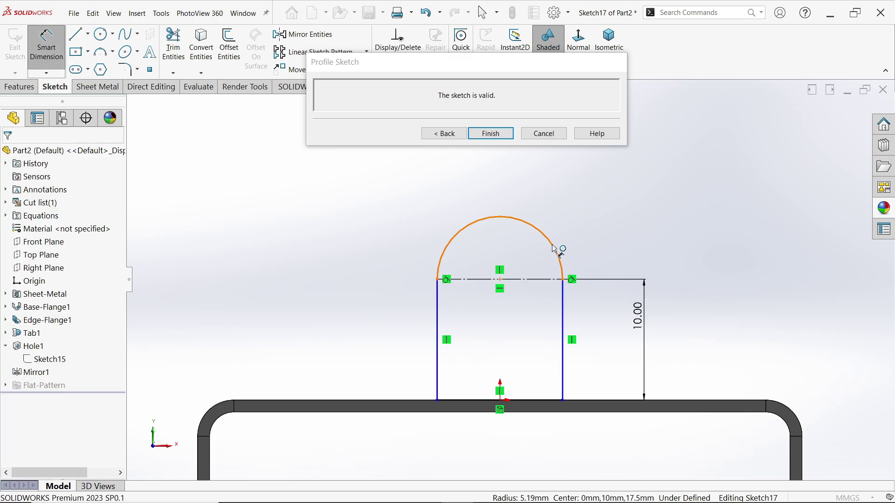
pyautogui.click(555, 248)
pyautogui.click(574, 225)
pyautogui.write('5')
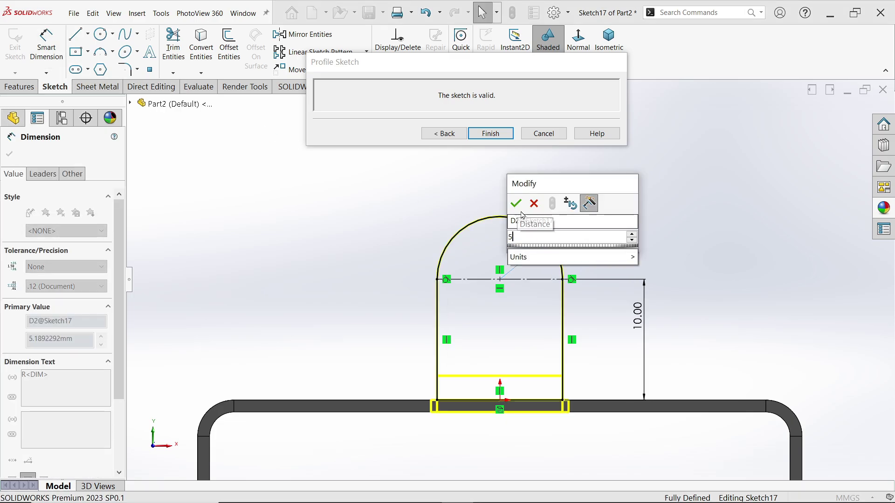
pyautogui.click(515, 203)
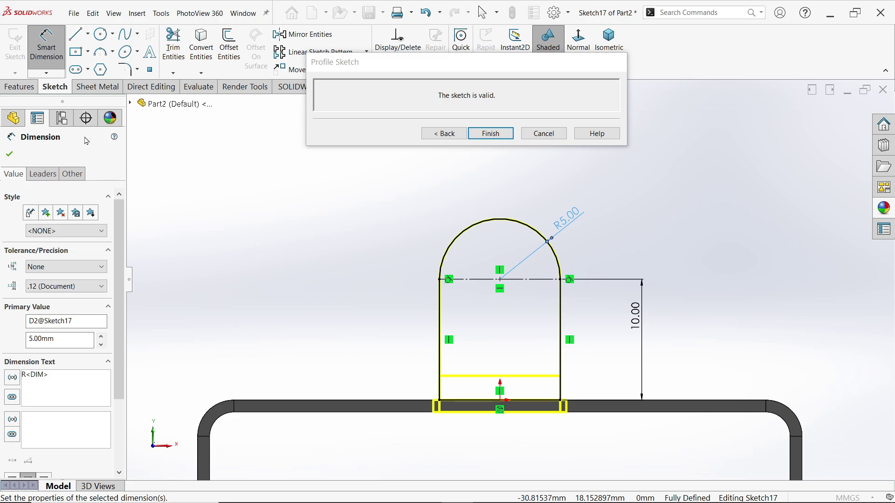
pyautogui.moveTo(538, 270); pyautogui.dragTo(545, 282, button='middle')
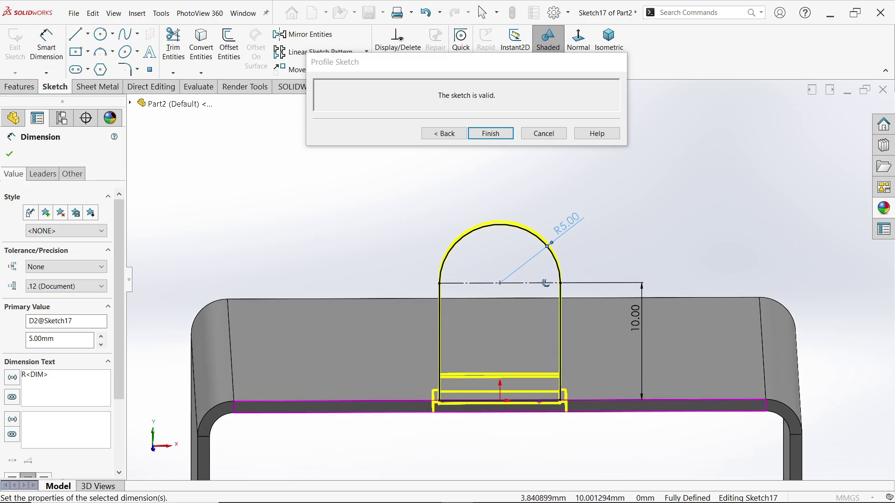
pyautogui.click(445, 133)
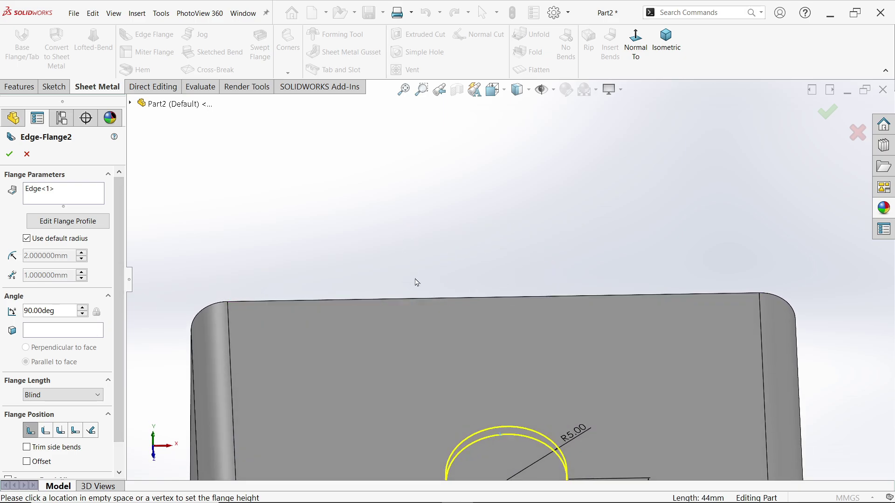
pyautogui.scroll(3, 535, 306)
pyautogui.scroll(-2, 539, 318)
pyautogui.moveTo(538, 318); pyautogui.dragTo(536, 436, button='middle')
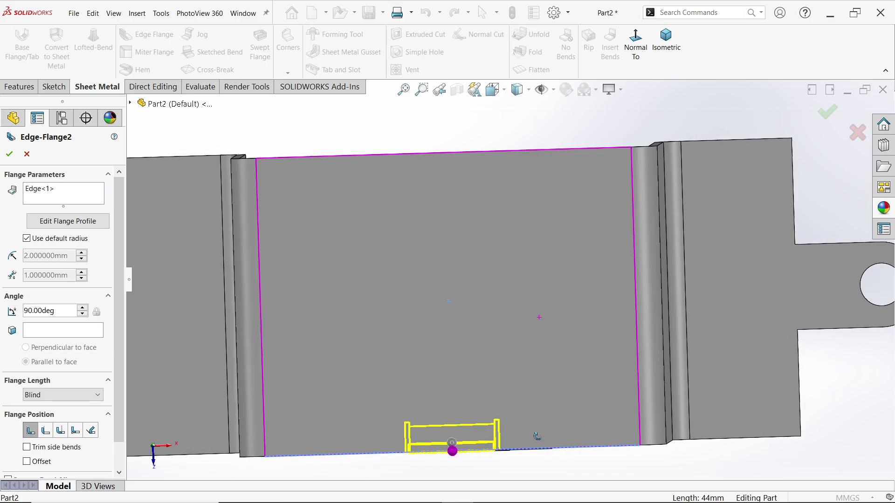
pyautogui.click(666, 42)
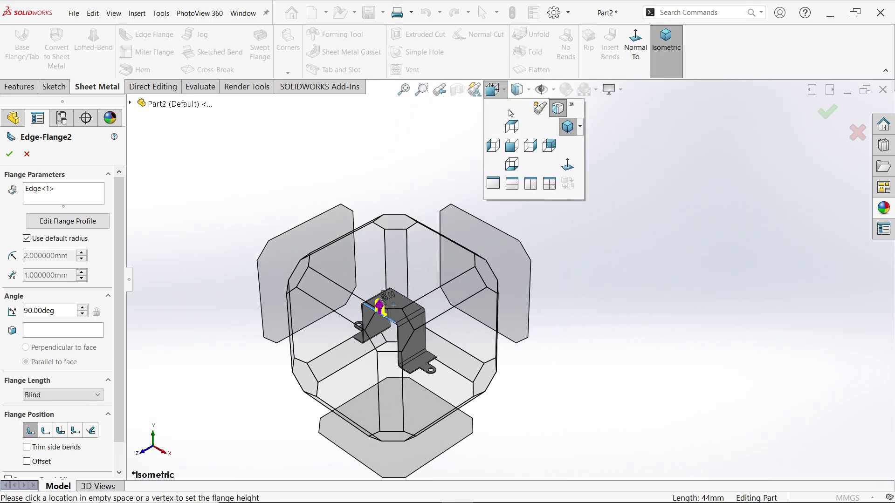
pyautogui.click(512, 128)
pyautogui.scroll(-6, 508, 278)
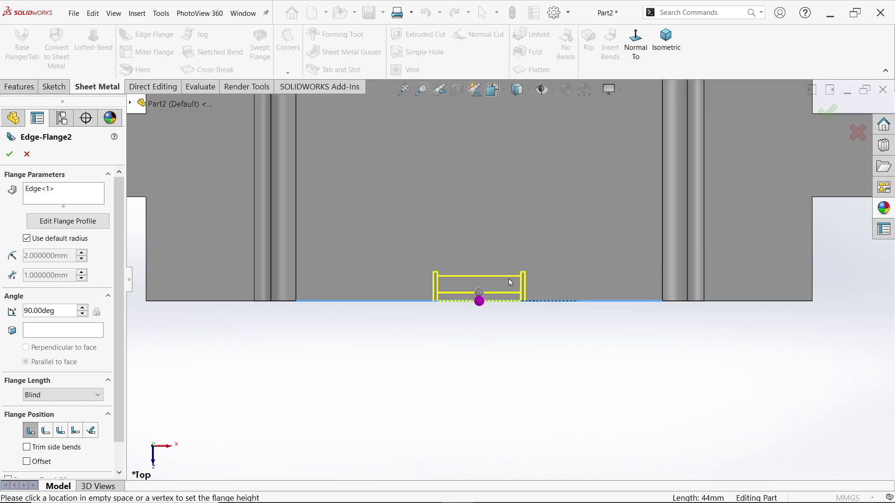
pyautogui.scroll(-2, 508, 282)
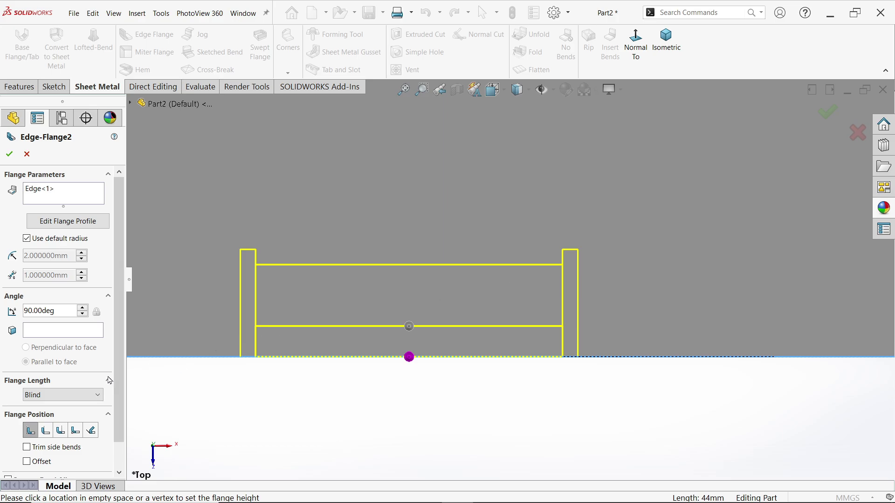
pyautogui.scroll(-2, 120, 378)
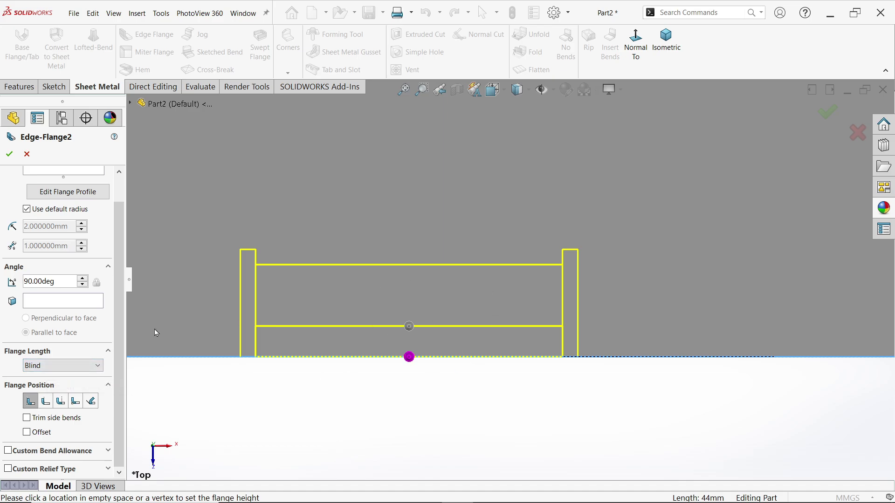
# Give Edge-Flange2 a custom Rectangle relief 1 mm wide and 1 mm deep, and finish it
pyautogui.click(8, 469)
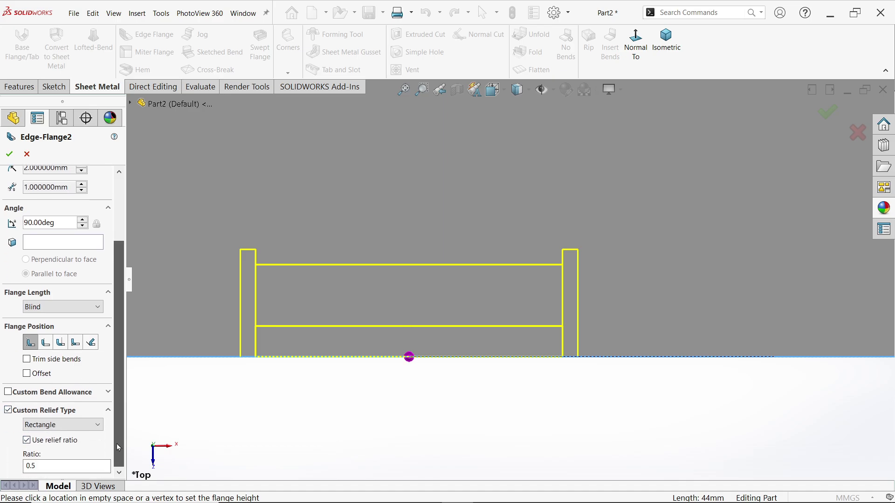
pyautogui.click(27, 441)
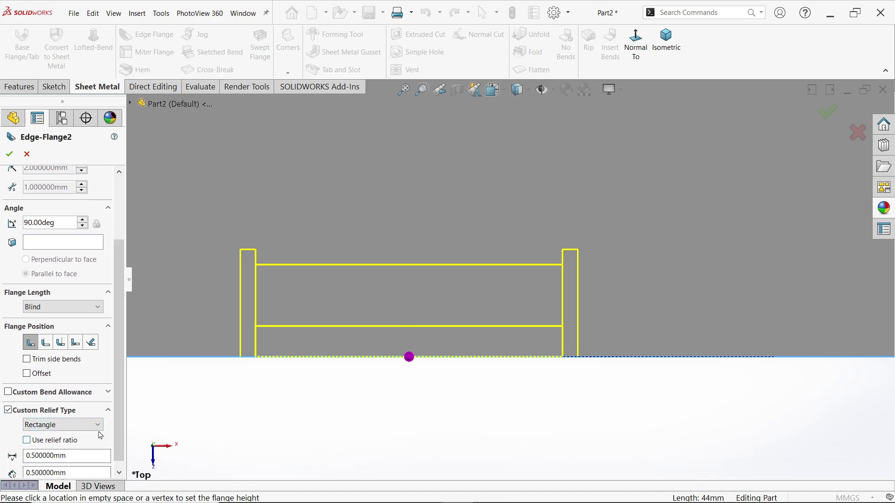
pyautogui.scroll(-1, 80, 441)
pyautogui.moveTo(70, 447); pyautogui.dragTo(12, 444)
pyautogui.write('1')
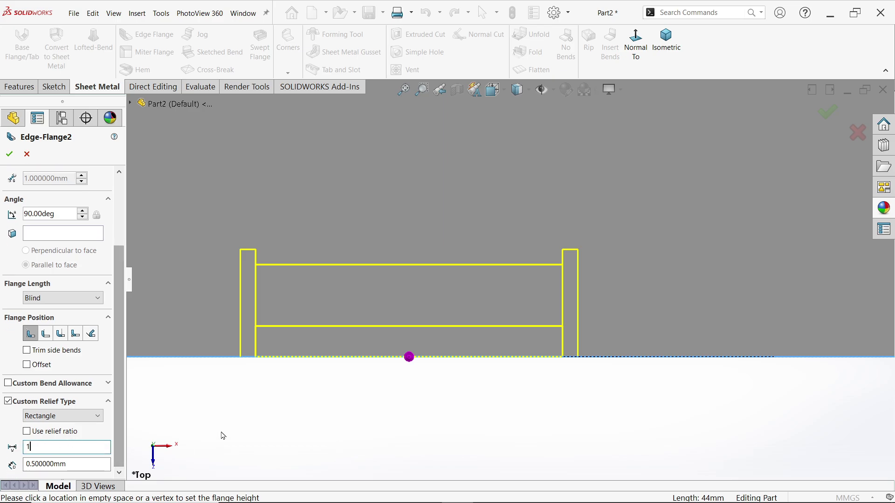
pyautogui.press('Return')
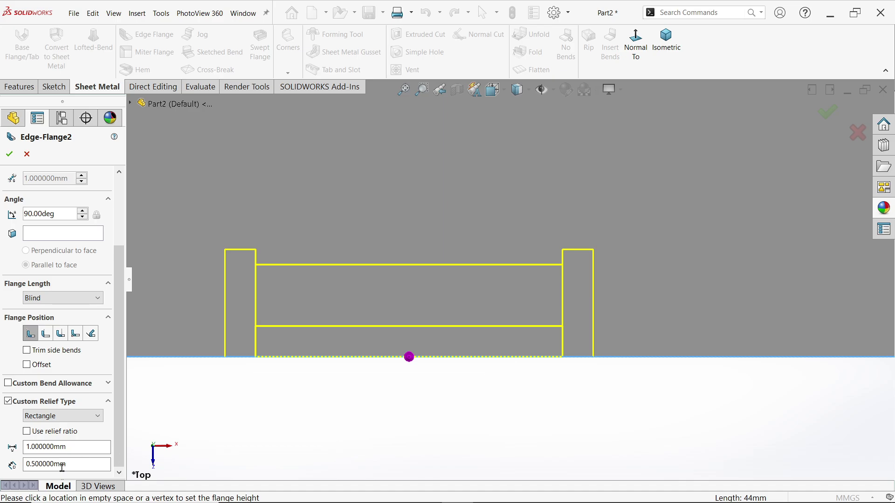
pyautogui.moveTo(74, 465); pyautogui.dragTo(20, 461)
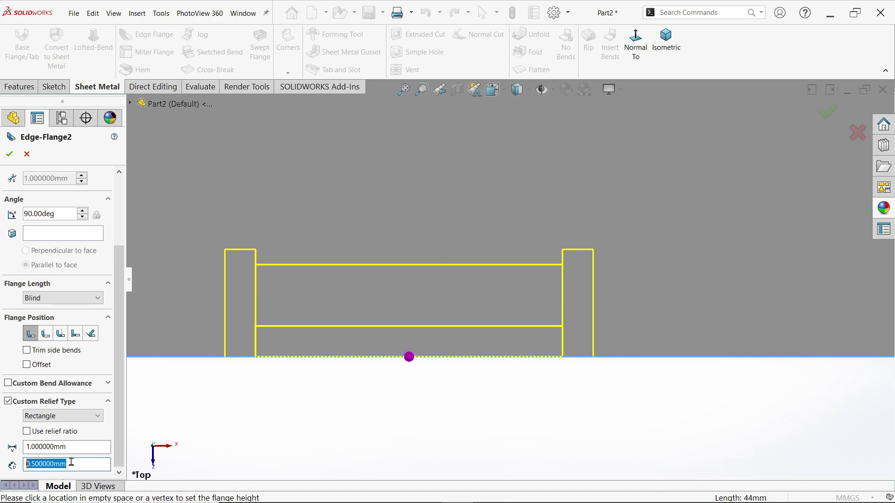
pyautogui.write('1')
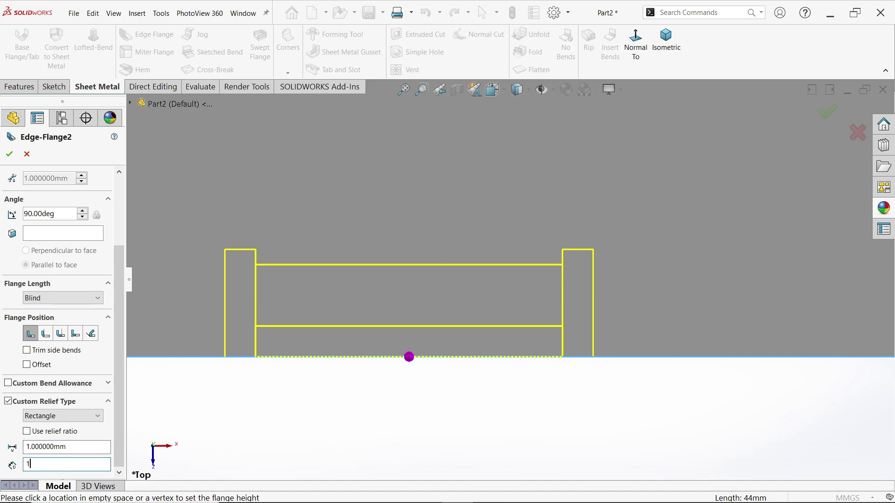
pyautogui.press('Return')
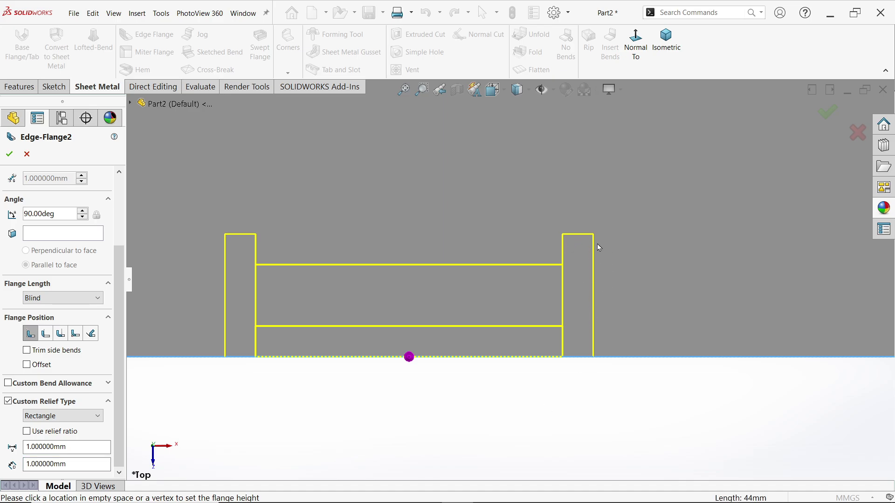
pyautogui.scroll(4, 383, 281)
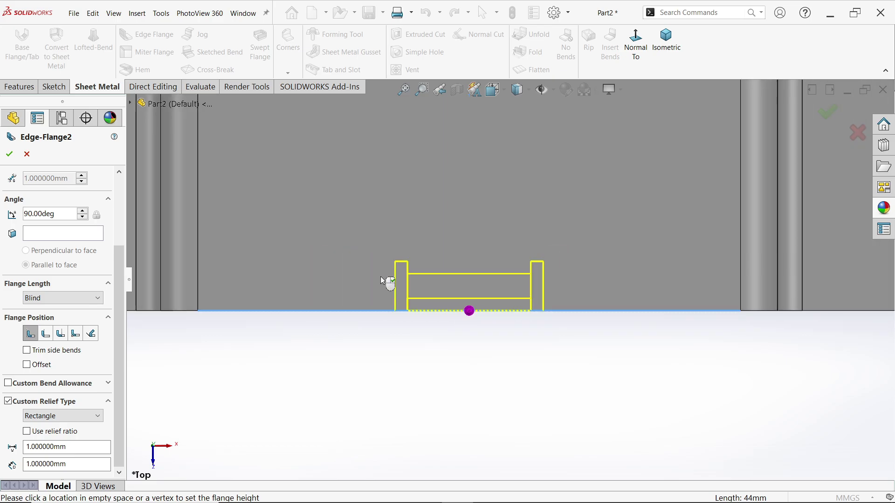
pyautogui.click(10, 155)
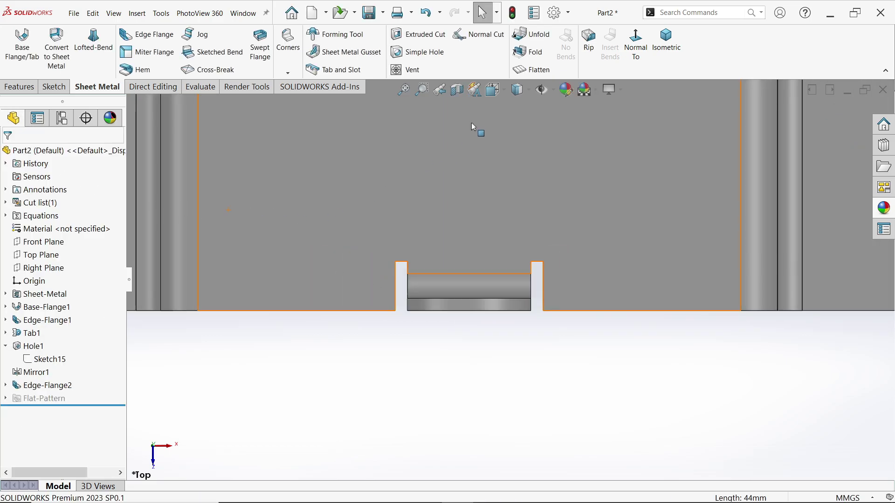
# Check the relief edge lengths in isometric view and dismiss the save reminder
pyautogui.click(662, 57)
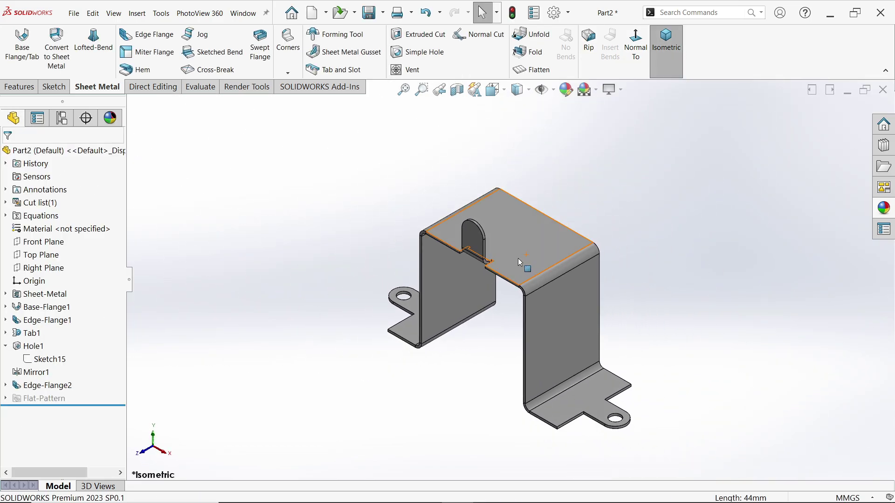
pyautogui.scroll(-5, 519, 259)
pyautogui.scroll(-2, 444, 283)
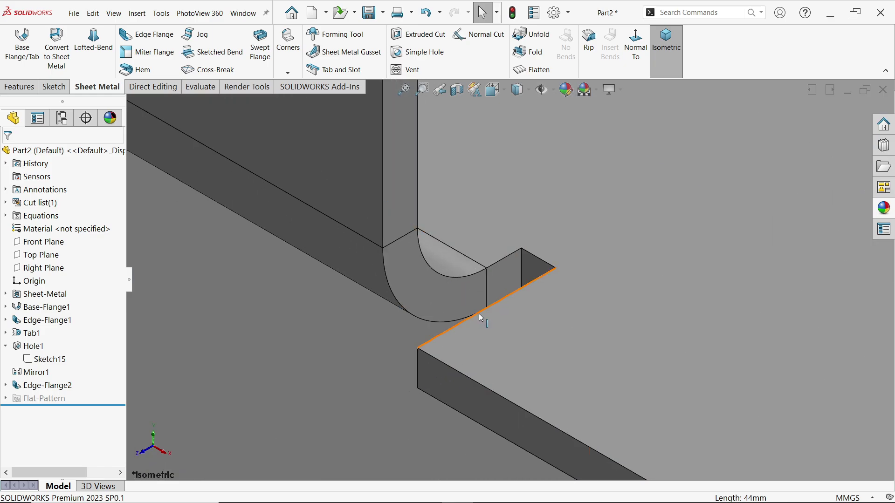
pyautogui.click(480, 314)
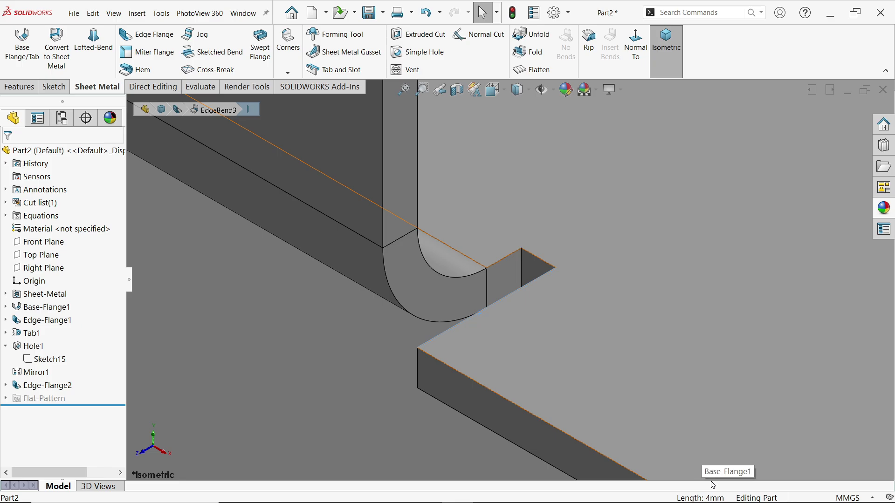
pyautogui.click(540, 263)
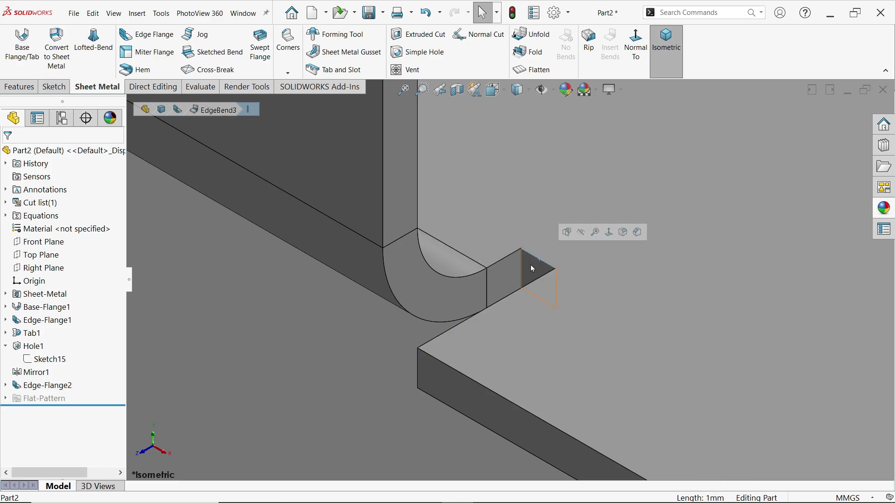
pyautogui.click(509, 260)
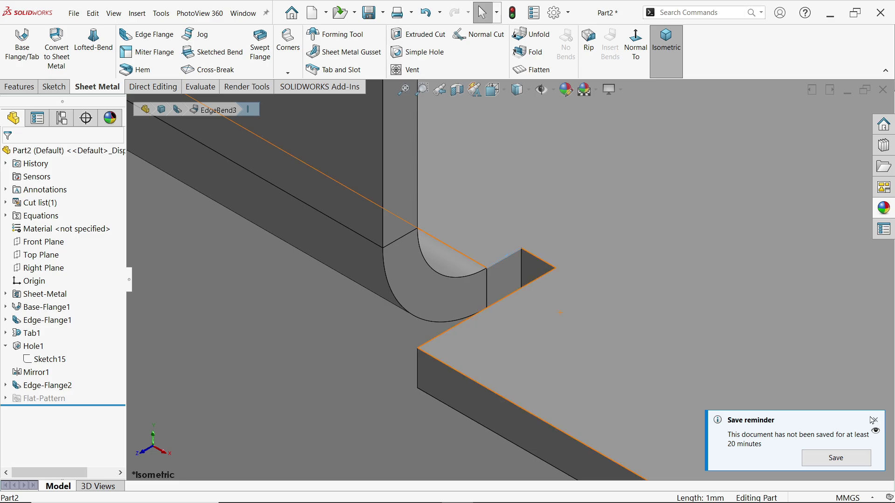
pyautogui.click(875, 421)
# Place a 5 mm simple hole on the new tab's face
pyautogui.scroll(4, 629, 232)
pyautogui.scroll(-2, 485, 140)
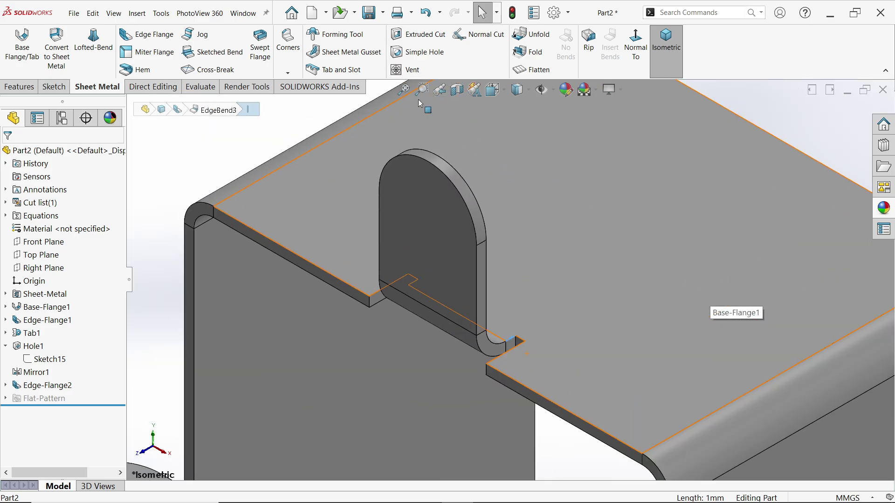
pyautogui.click(423, 50)
pyautogui.click(427, 202)
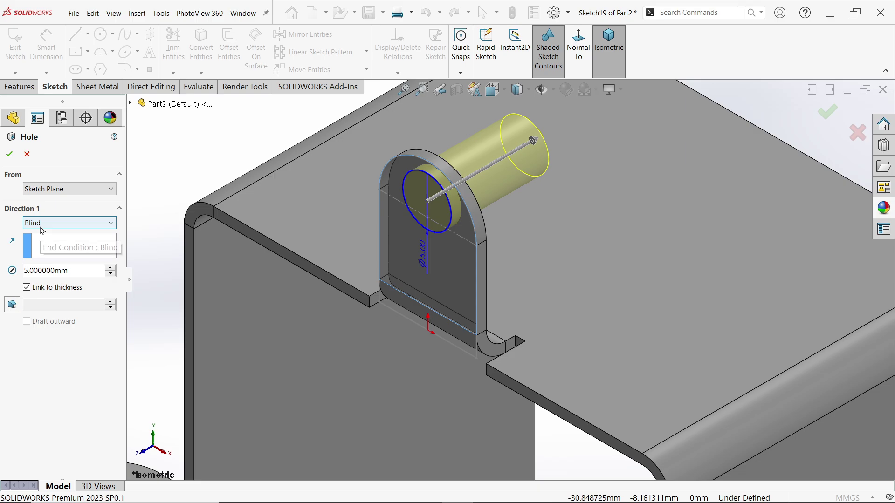
# Accept Hole2 and make its 5 mm circle concentric with the top tab's rounded end
pyautogui.click(9, 154)
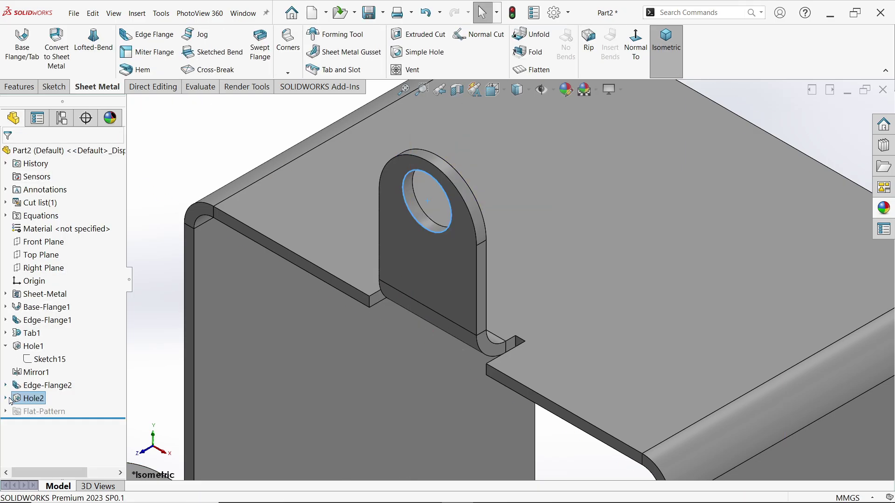
pyautogui.click(6, 398)
pyautogui.click(41, 412)
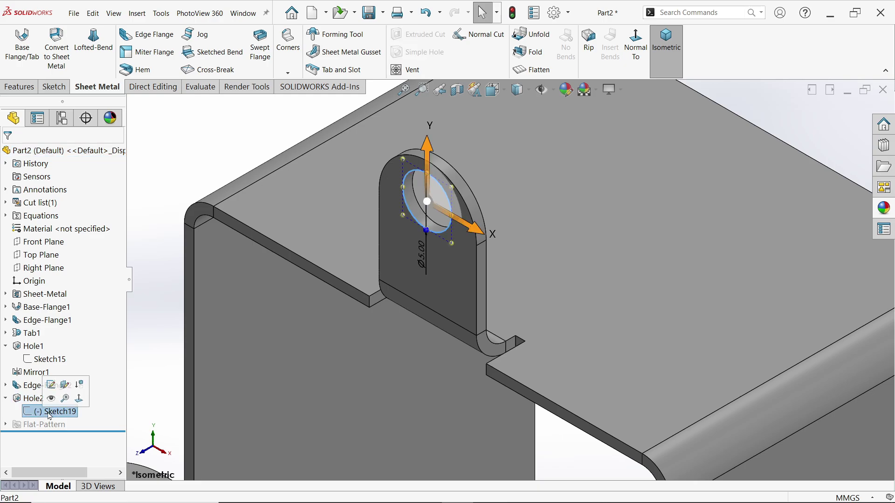
pyautogui.click(51, 385)
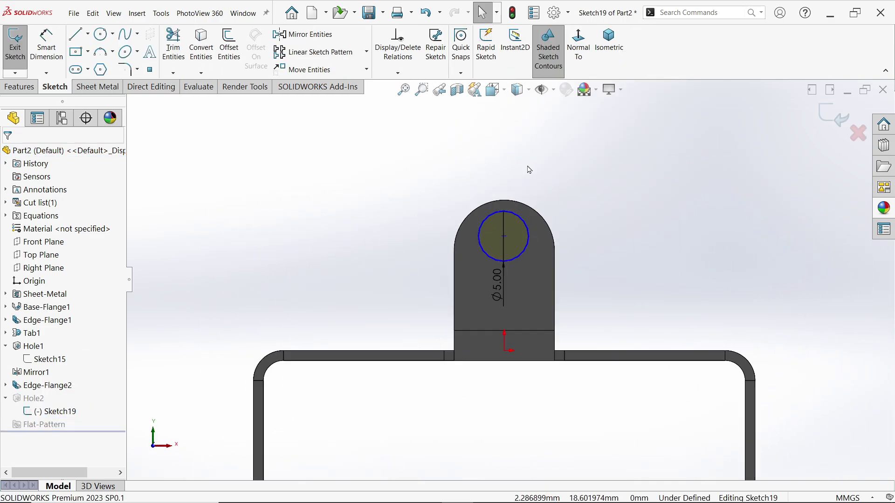
pyautogui.scroll(-2, 529, 169)
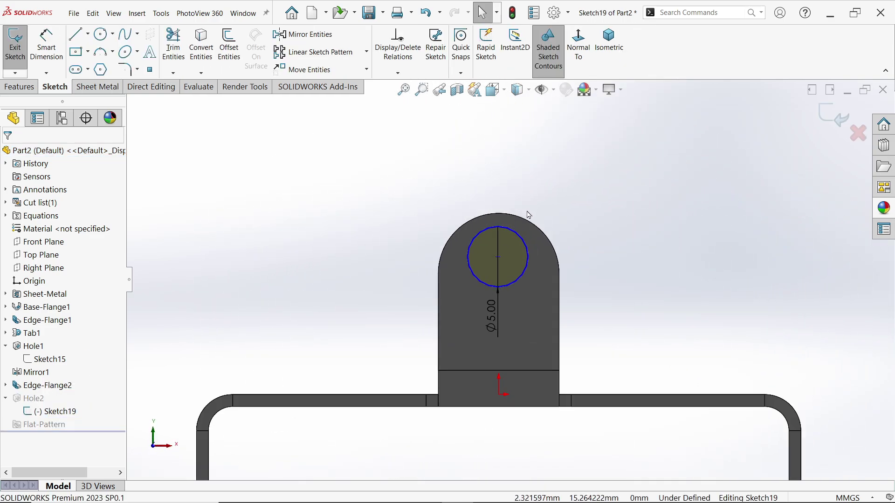
pyautogui.click(530, 269)
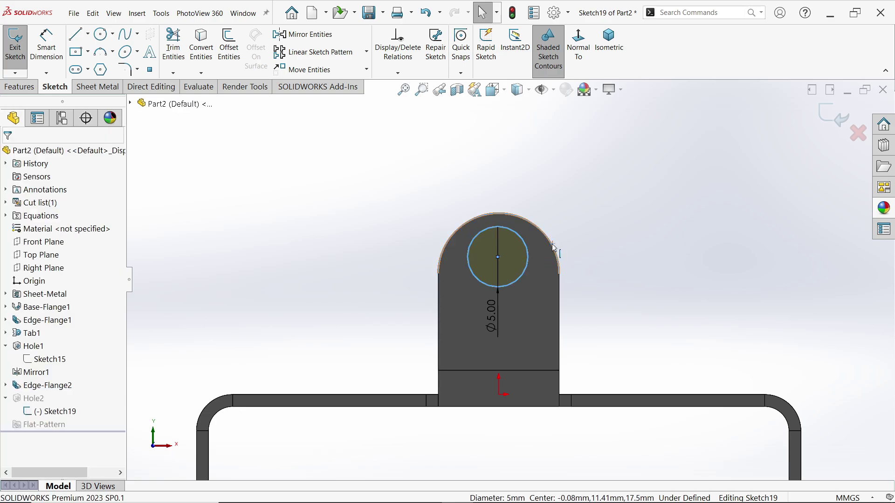
pyautogui.keyDown('ctrl'); pyautogui.click(554, 248); pyautogui.keyUp('ctrl')
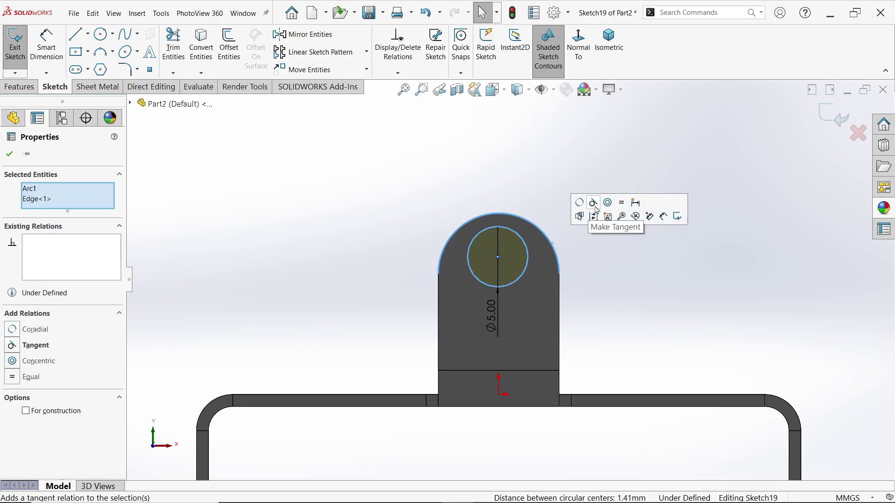
pyautogui.click(608, 203)
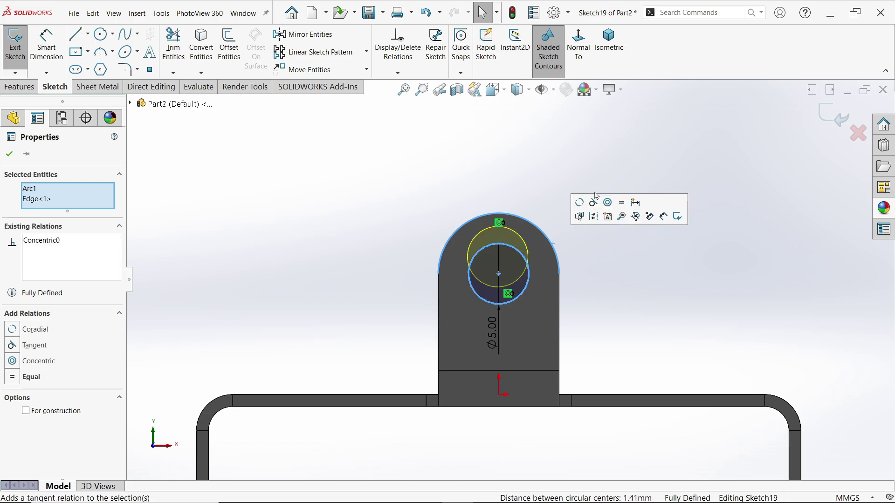
pyautogui.click(165, 170)
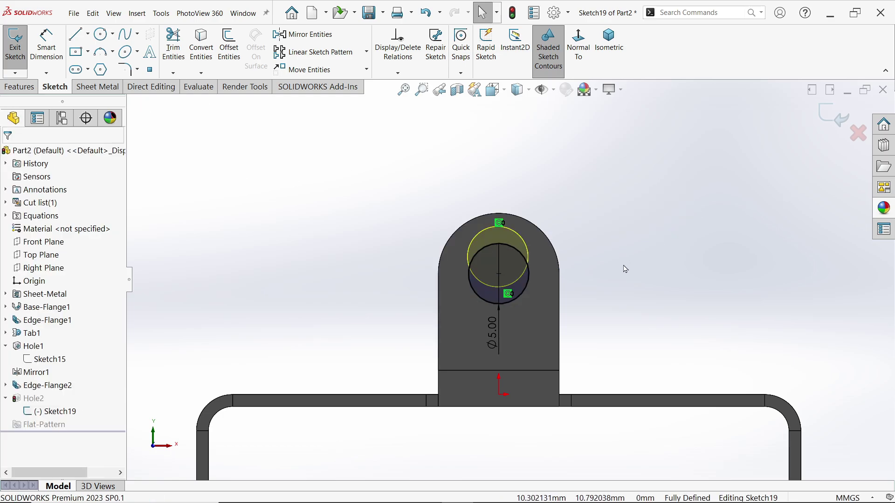
pyautogui.click(829, 113)
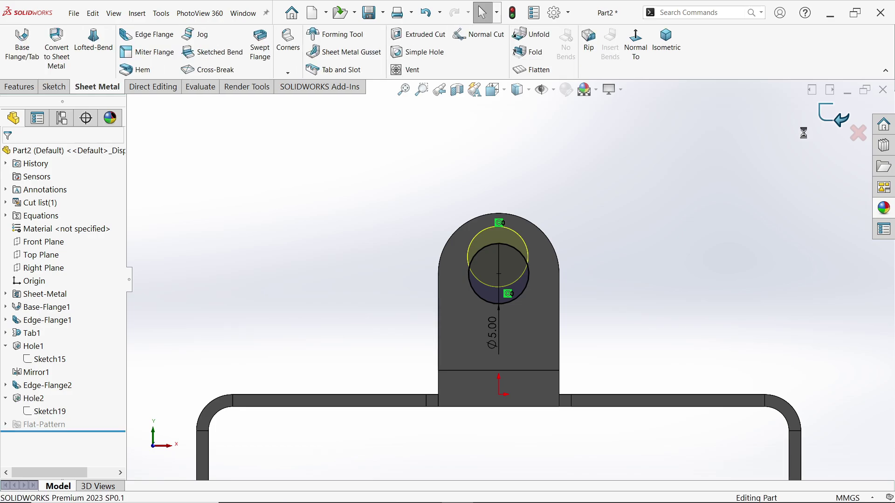
# Mirror Edge-Flange2 and Hole2 across the Front Plane
pyautogui.click(675, 55)
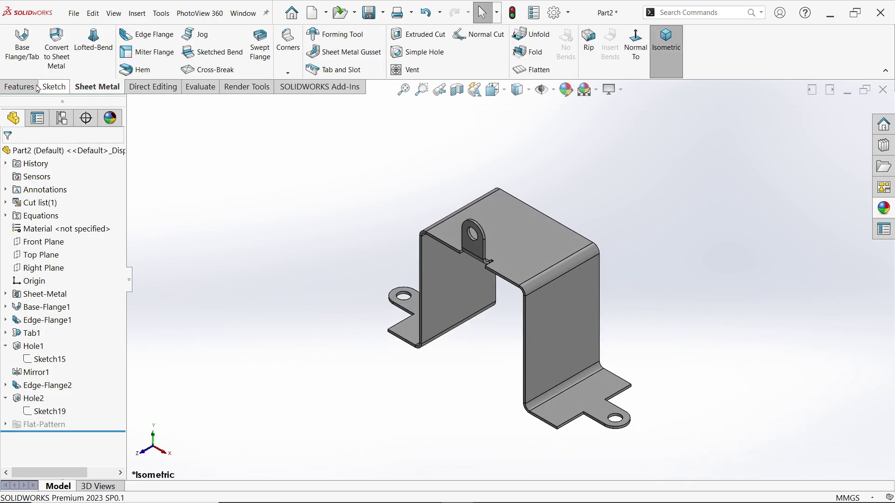
pyautogui.click(20, 87)
pyautogui.click(421, 71)
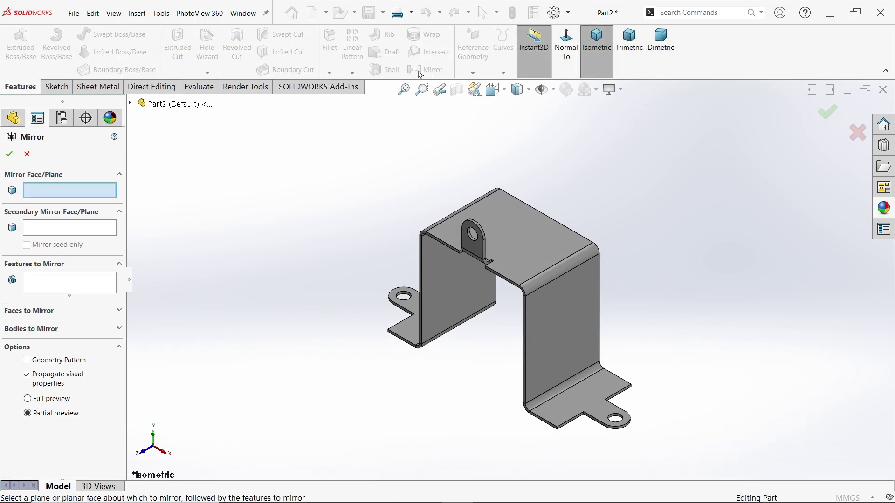
pyautogui.click(130, 104)
pyautogui.click(177, 194)
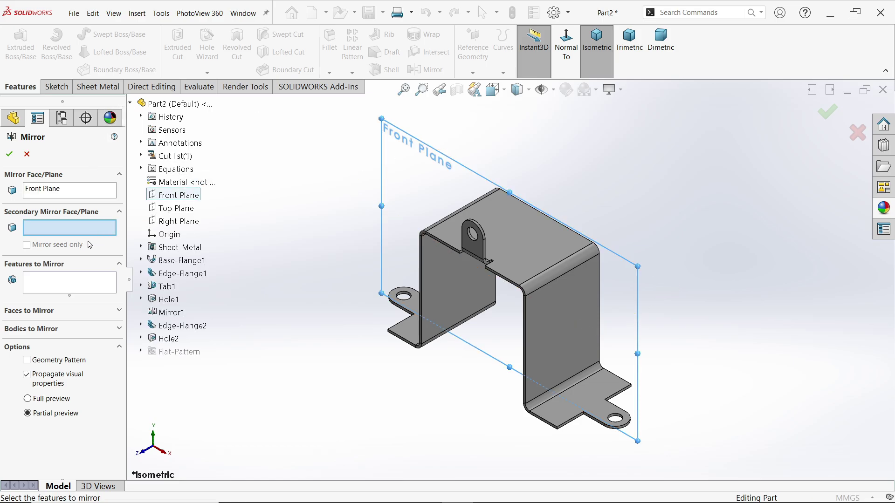
pyautogui.click(43, 291)
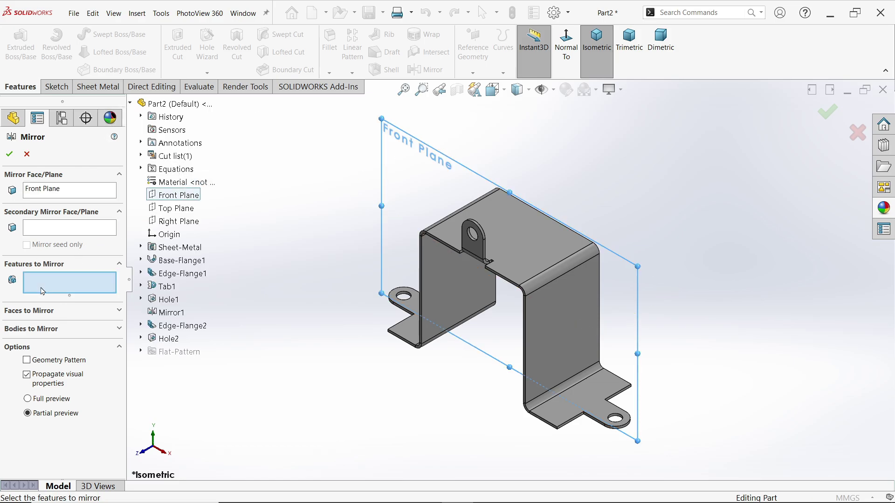
pyautogui.click(166, 328)
pyautogui.click(168, 339)
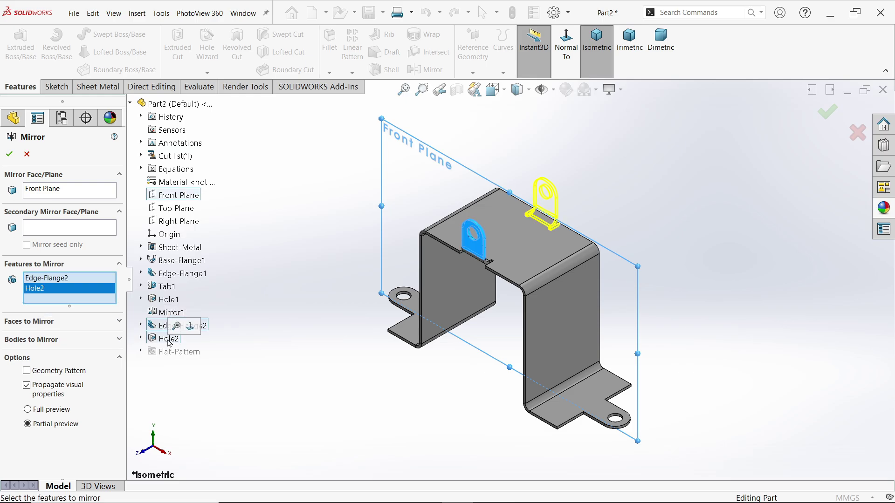
pyautogui.click(9, 154)
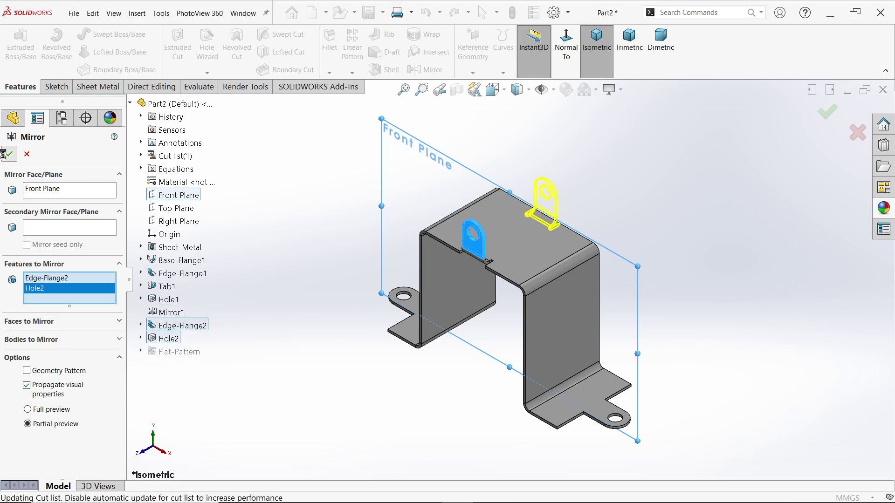
# Start a sketch on the bracket's side wall and draw a circle near its middle
pyautogui.click(574, 349)
pyautogui.click(614, 321)
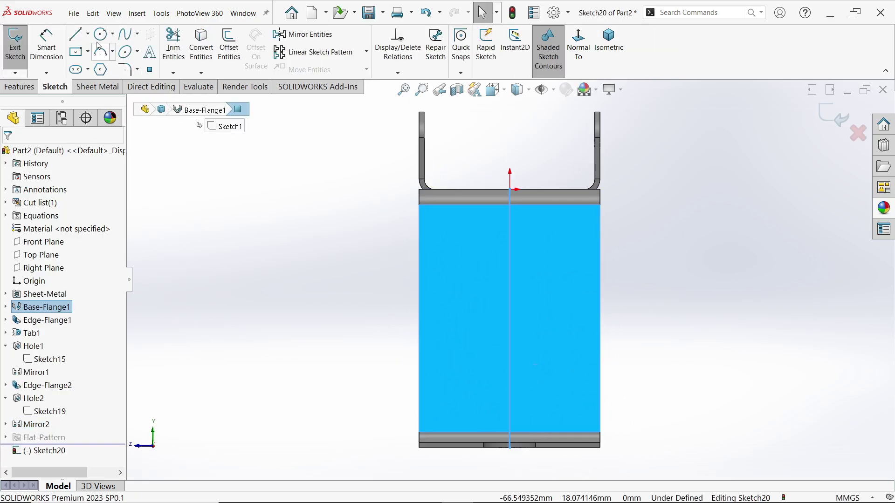
pyautogui.click(103, 34)
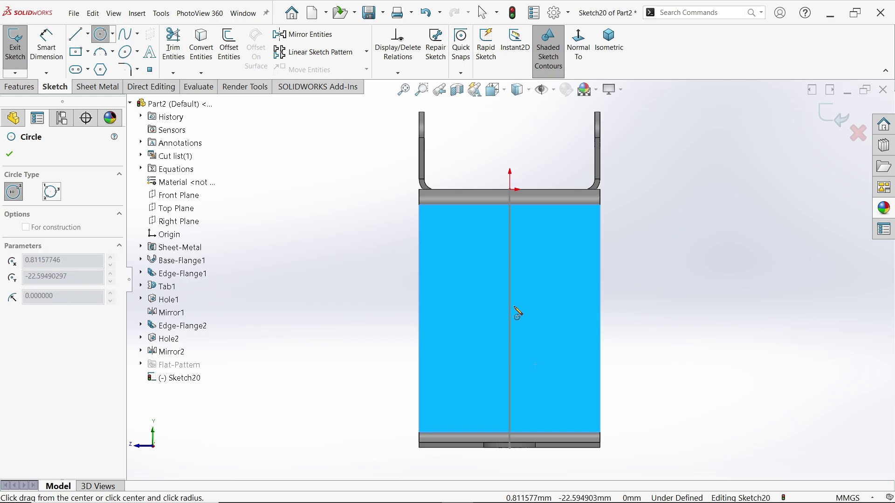
pyautogui.click(514, 306)
pyautogui.click(549, 317)
# Dimension the circle's diameter to 10 mm
pyautogui.click(47, 44)
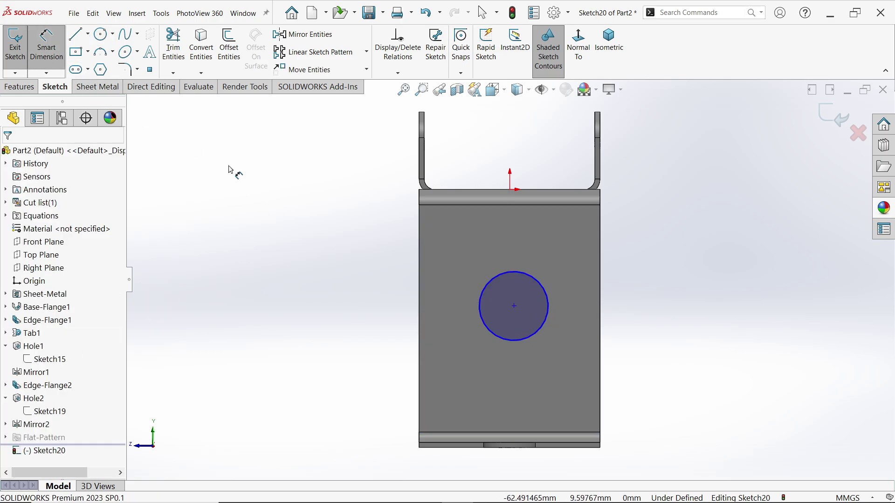
pyautogui.click(549, 317)
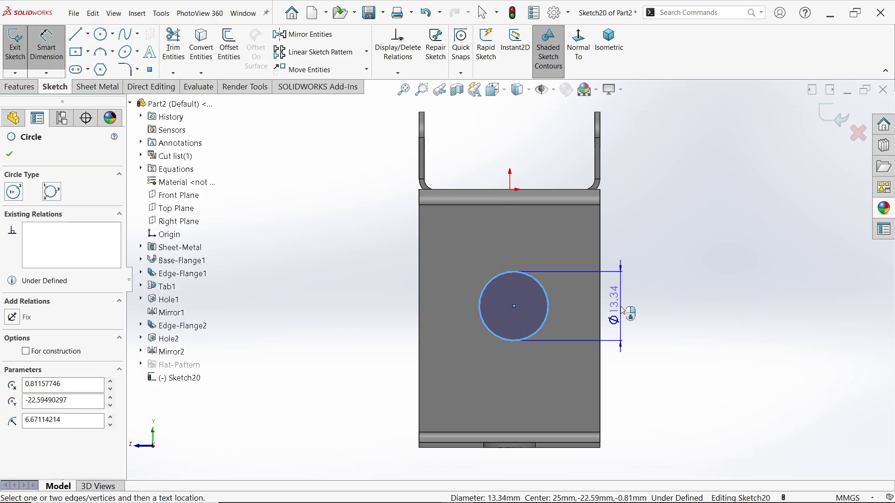
pyautogui.click(623, 310)
pyautogui.write('10')
pyautogui.press('Return')
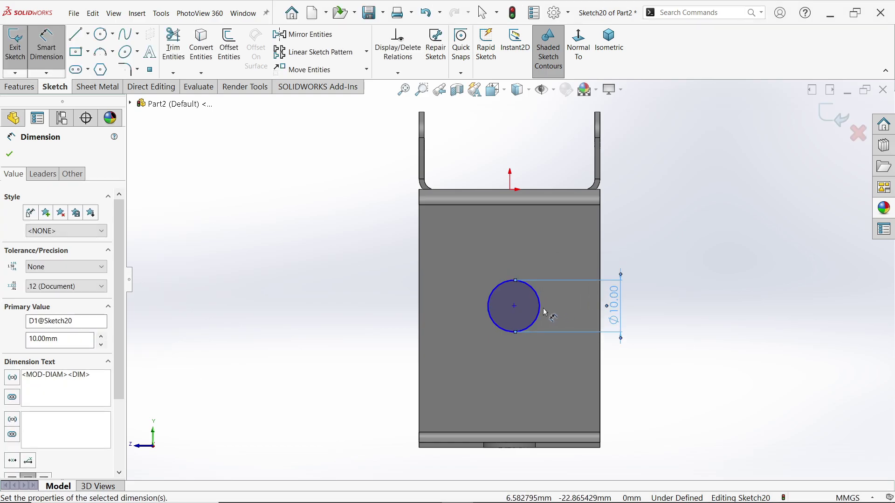
# Locate the circle 35/2 (17.50 mm) from the left edge and 50/2 (25 mm) above the bottom edge
pyautogui.click(492, 315)
pyautogui.click(419, 310)
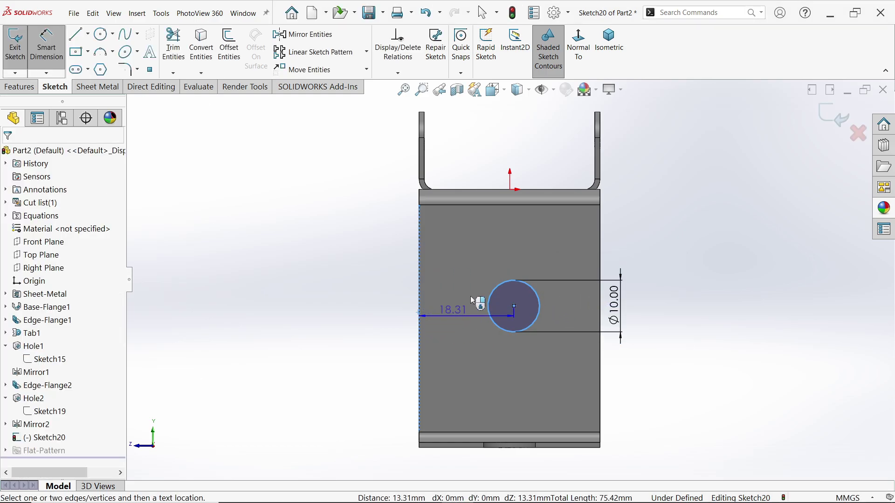
pyautogui.click(475, 149)
pyautogui.write('35')
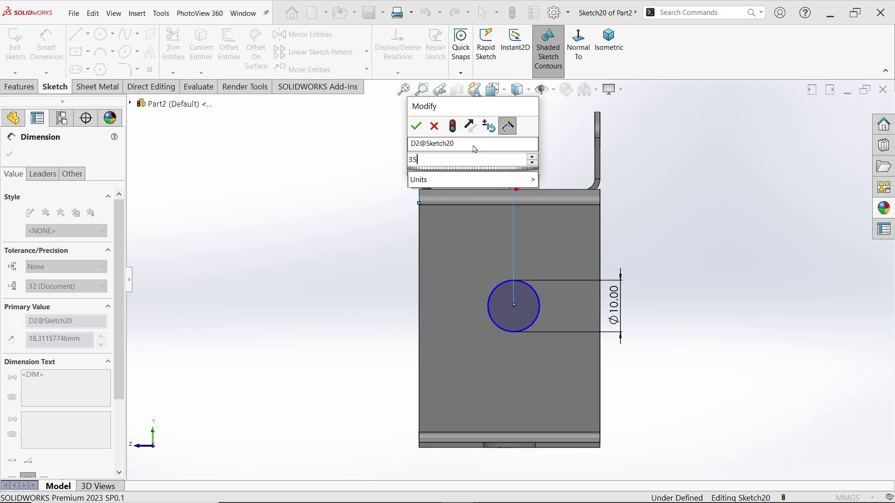
pyautogui.write('/2')
pyautogui.press('Return')
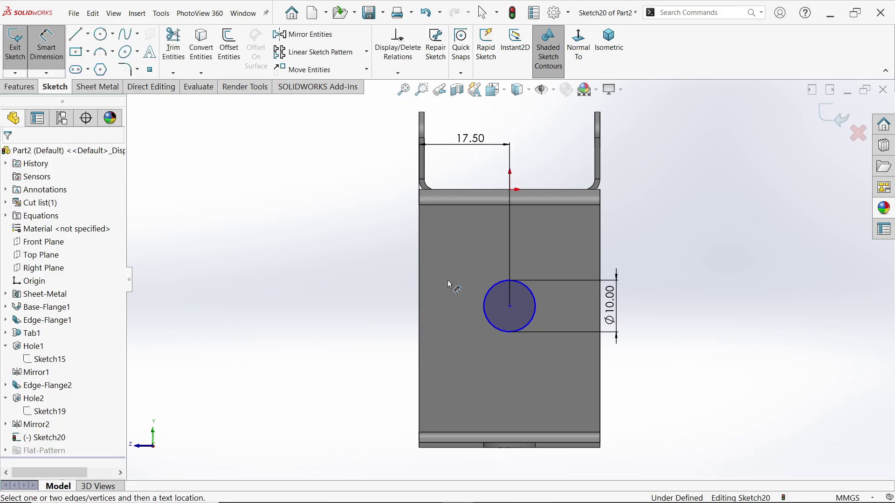
pyautogui.click(515, 336)
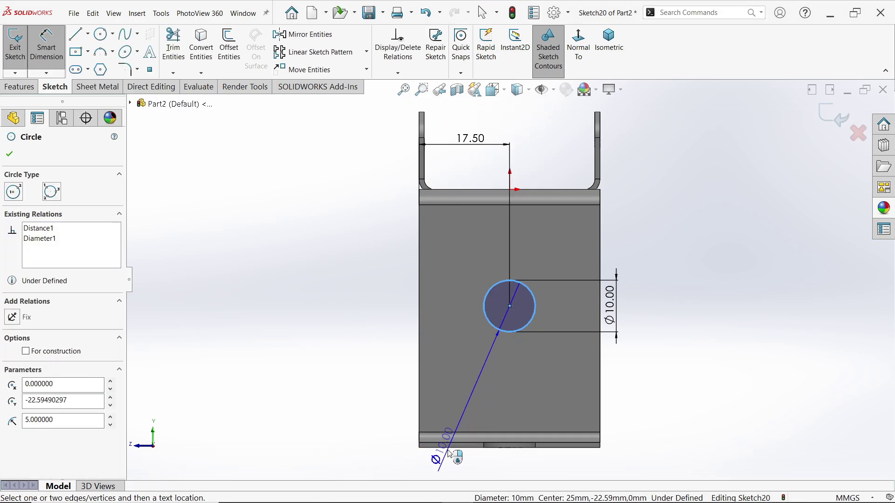
pyautogui.click(451, 447)
pyautogui.click(361, 377)
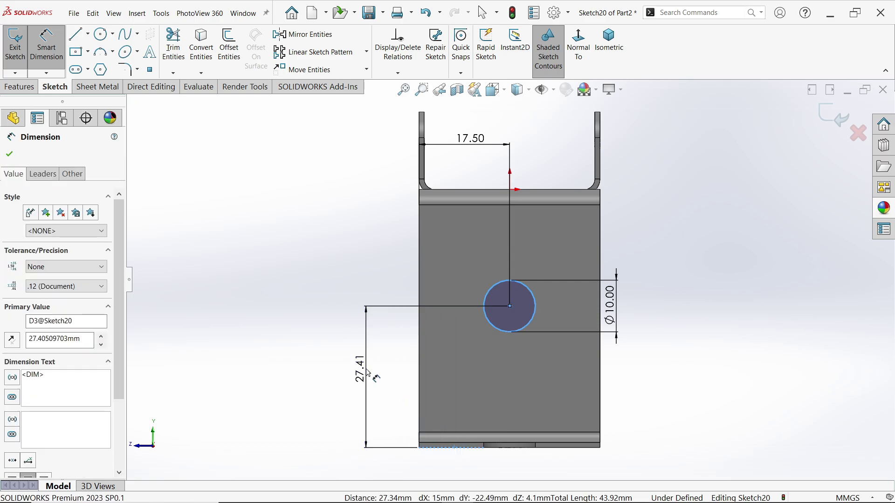
pyautogui.write('50/2')
pyautogui.press('Return')
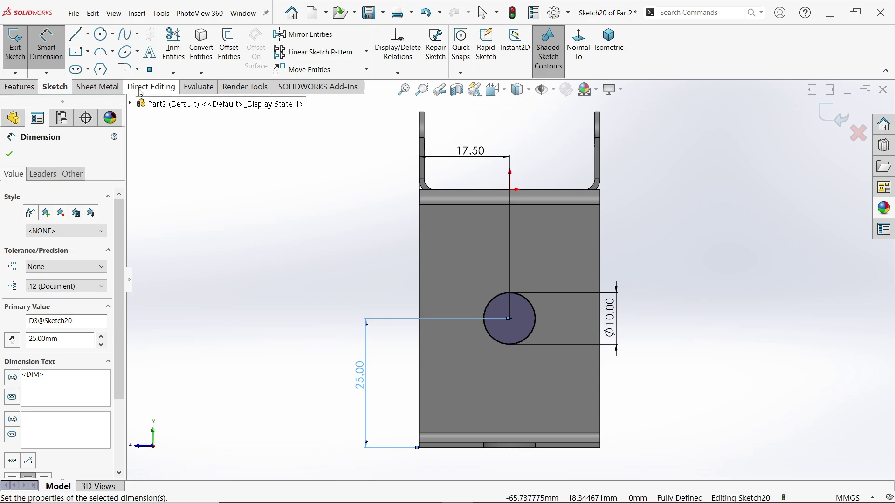
pyautogui.click(108, 88)
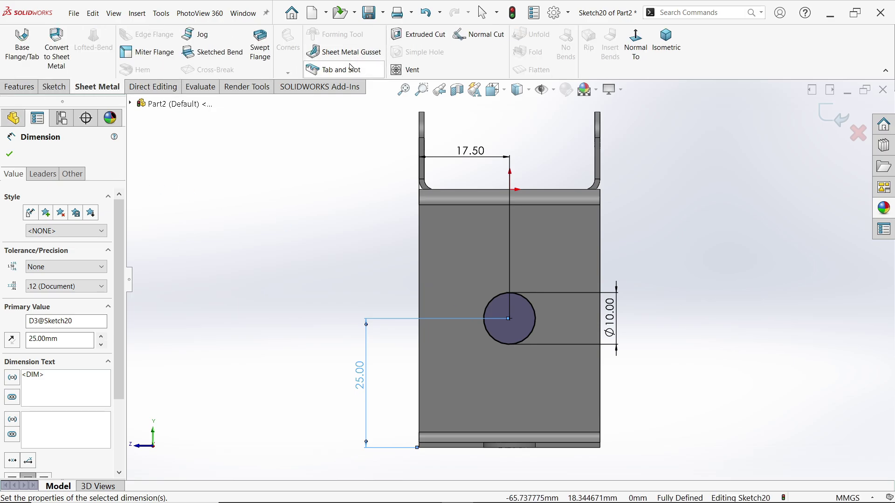
# Extruded-cut the Ø10 circle Up To Surface, ending at the far wall's face
pyautogui.click(427, 36)
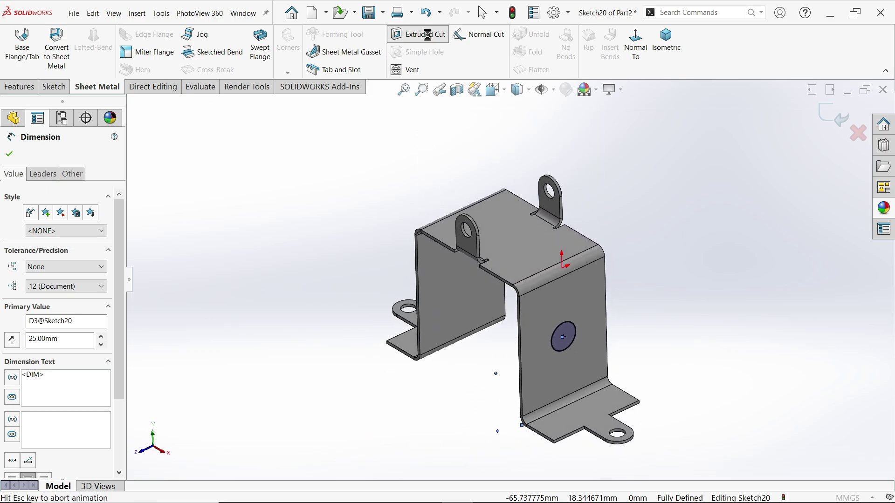
pyautogui.click(55, 225)
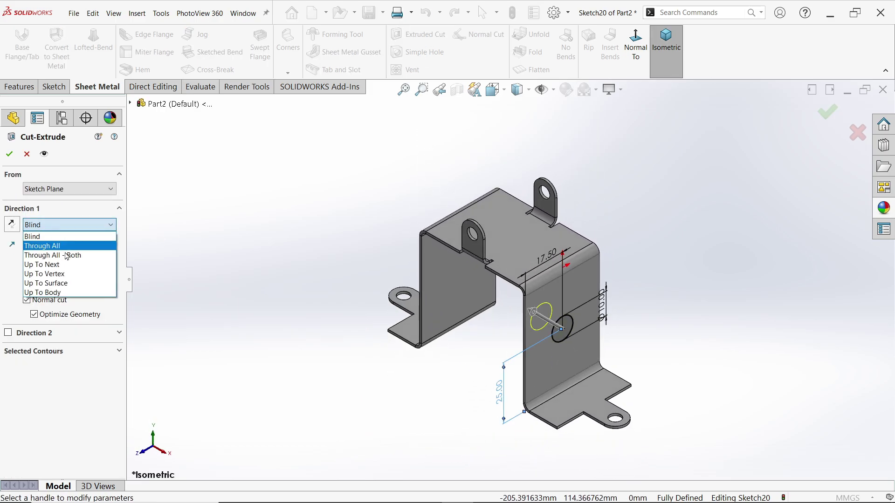
pyautogui.click(46, 283)
pyautogui.moveTo(207, 286); pyautogui.dragTo(393, 282, button='middle')
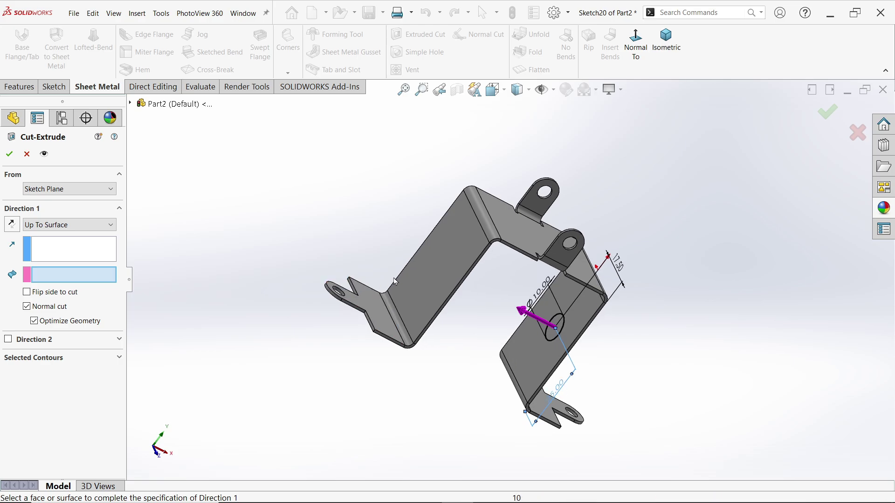
pyautogui.click(419, 277)
pyautogui.click(9, 155)
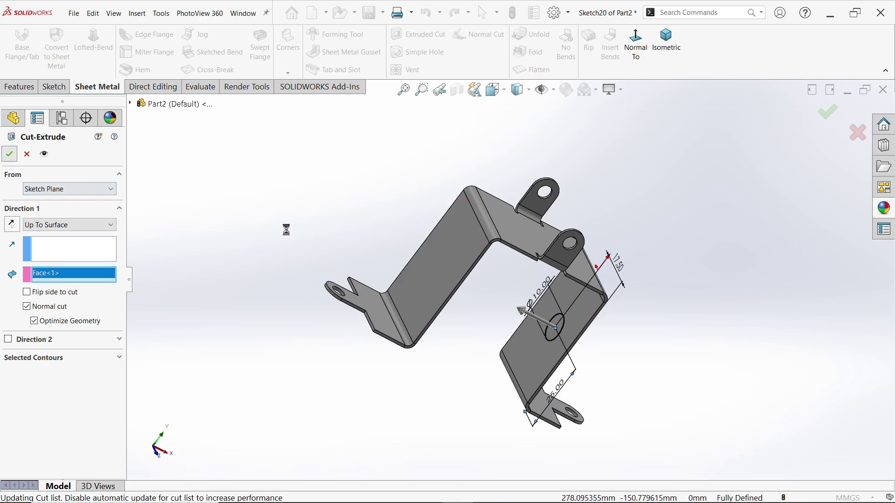
pyautogui.moveTo(309, 210); pyautogui.dragTo(268, 208, button='middle')
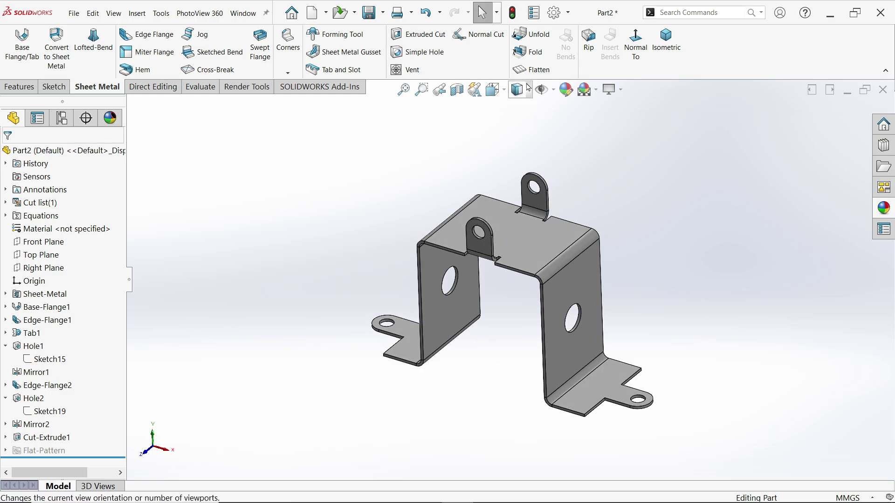
# Flatten the bracket and choose Export to DXF / DWG from the flat face's menu
pyautogui.click(540, 70)
pyautogui.moveTo(489, 232); pyautogui.dragTo(445, 278, button='middle')
pyautogui.scroll(-2, 451, 276)
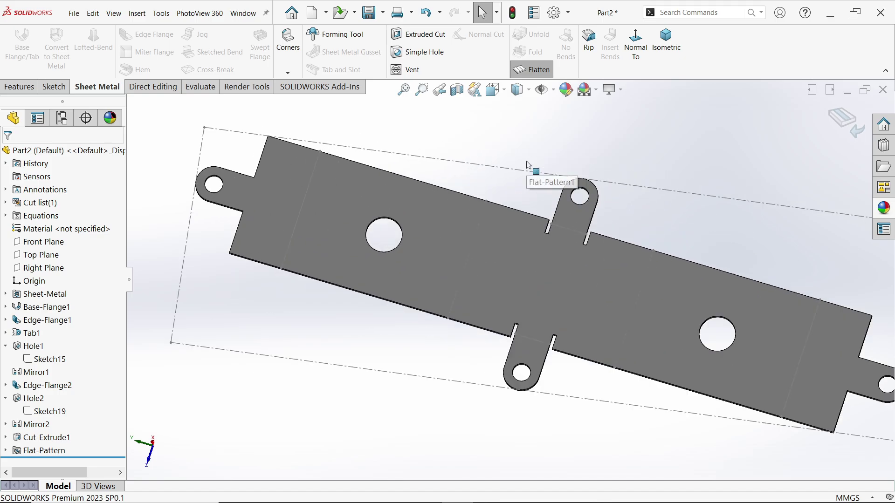
pyautogui.scroll(3, 448, 278)
pyautogui.rightClick(477, 270)
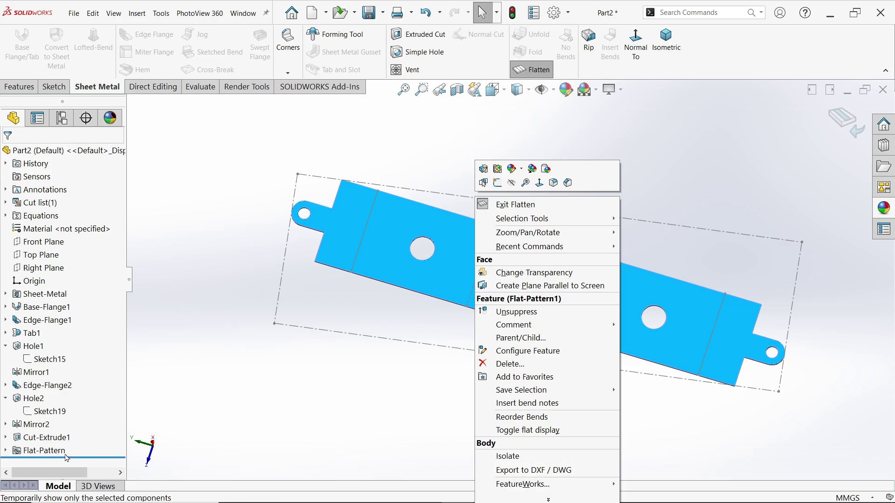
pyautogui.click(203, 418)
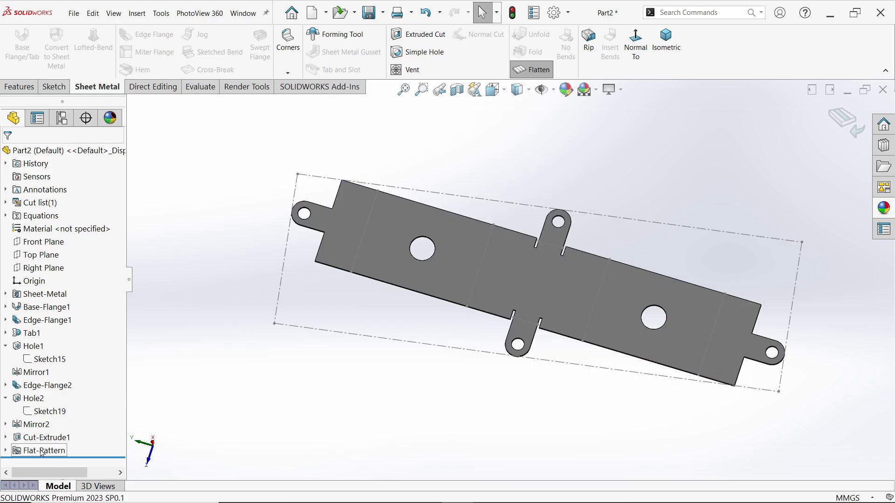
pyautogui.rightClick(364, 245)
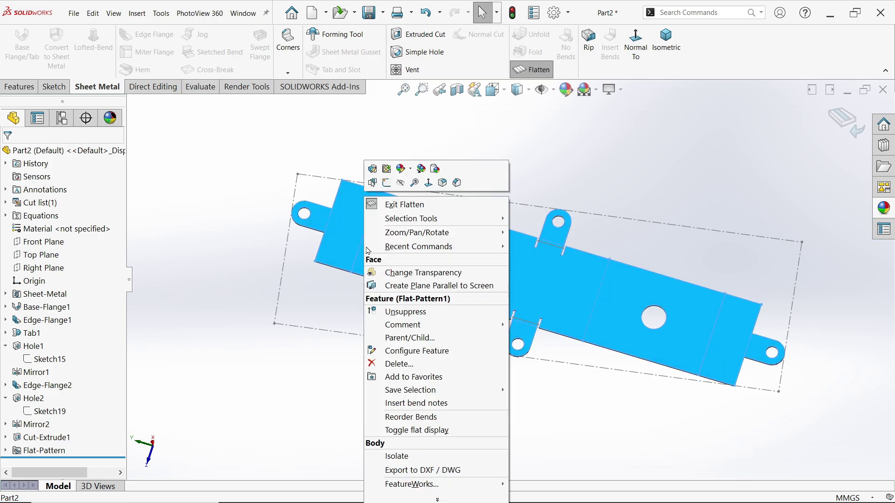
pyautogui.click(403, 472)
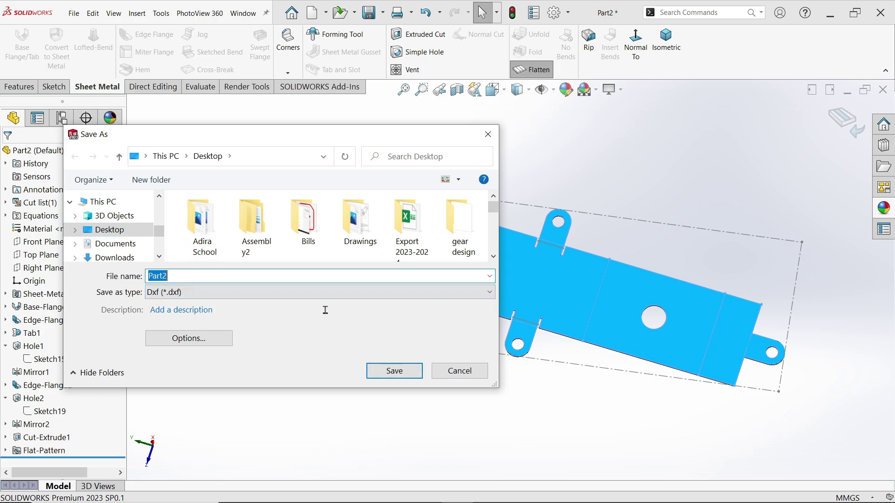
# Save the sheet metal DXF with geometry, hidden edges, bend lines, sketches and bounding box
pyautogui.click(394, 371)
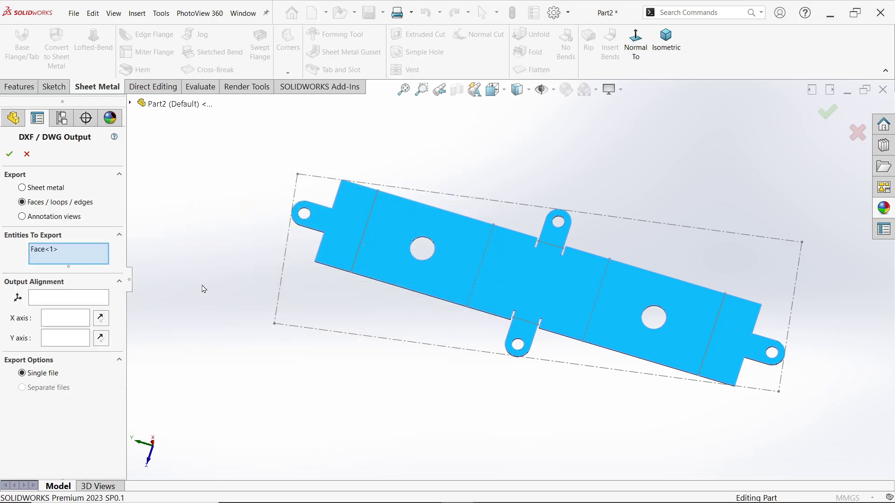
pyautogui.click(43, 188)
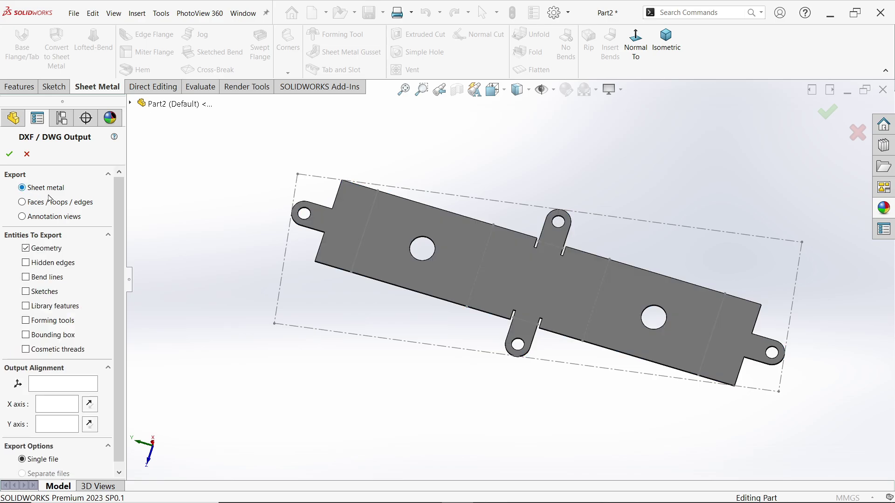
pyautogui.scroll(-1, 117, 294)
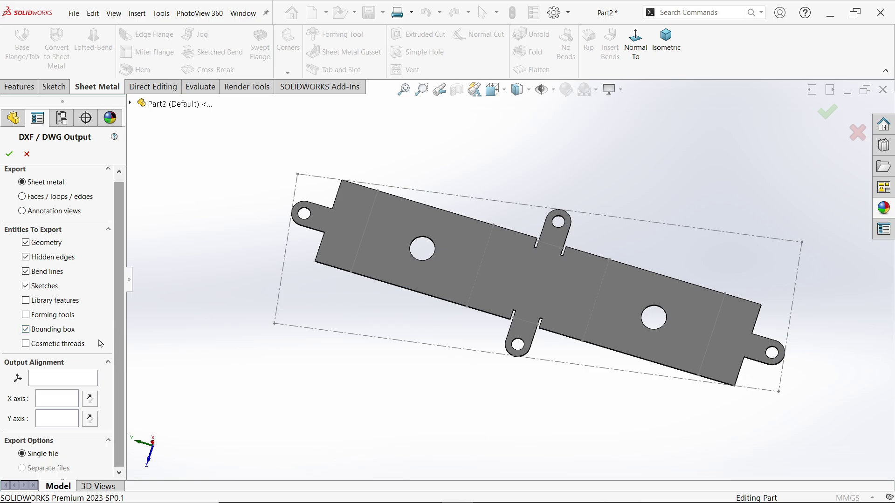
pyautogui.click(10, 154)
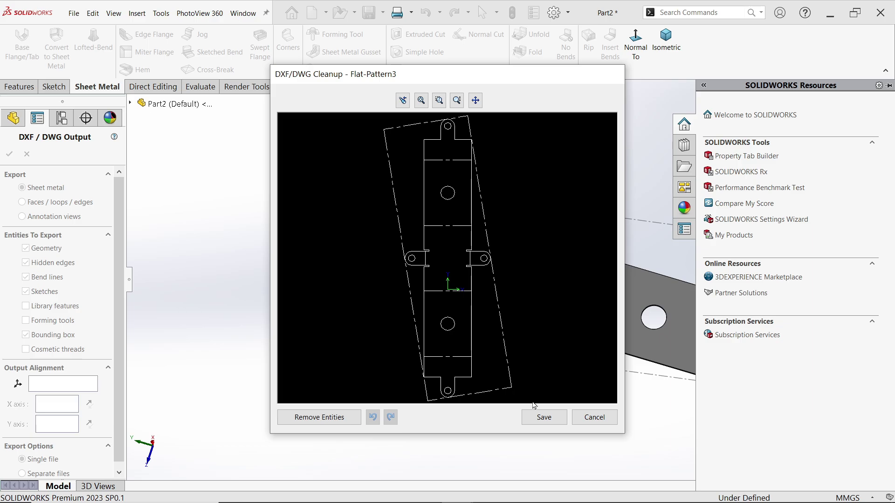
pyautogui.click(543, 417)
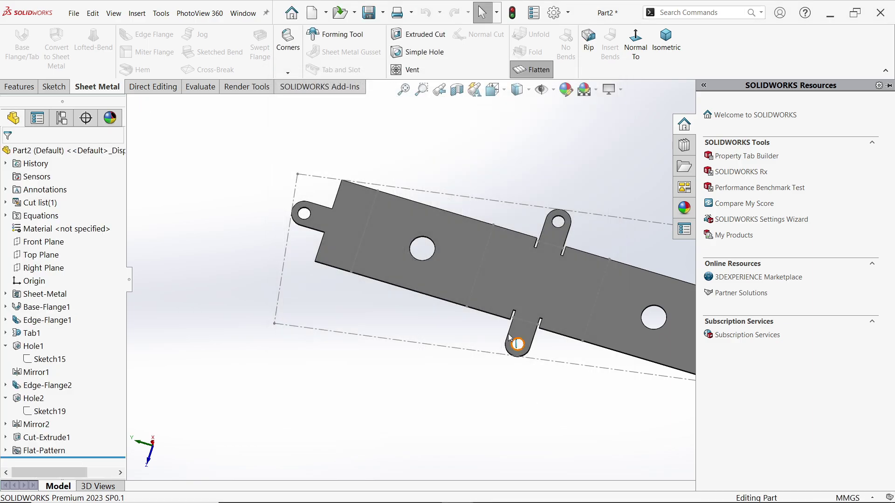
# Unflatten the bracket to its bent shape and show it in isometric view
pyautogui.click(533, 70)
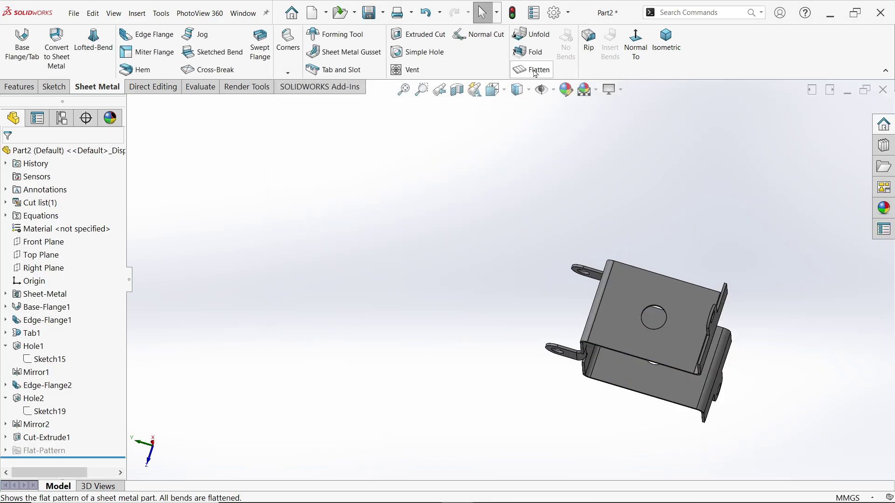
pyautogui.click(666, 41)
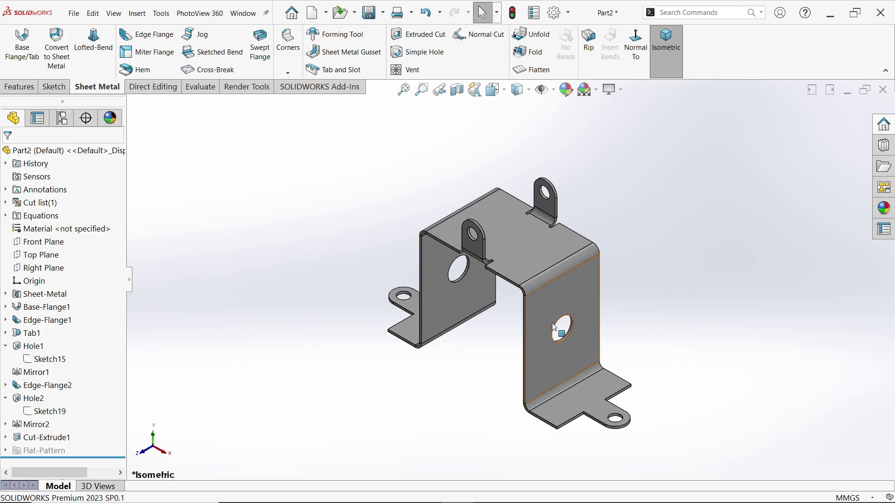
pyautogui.scroll(-2, 539, 295)
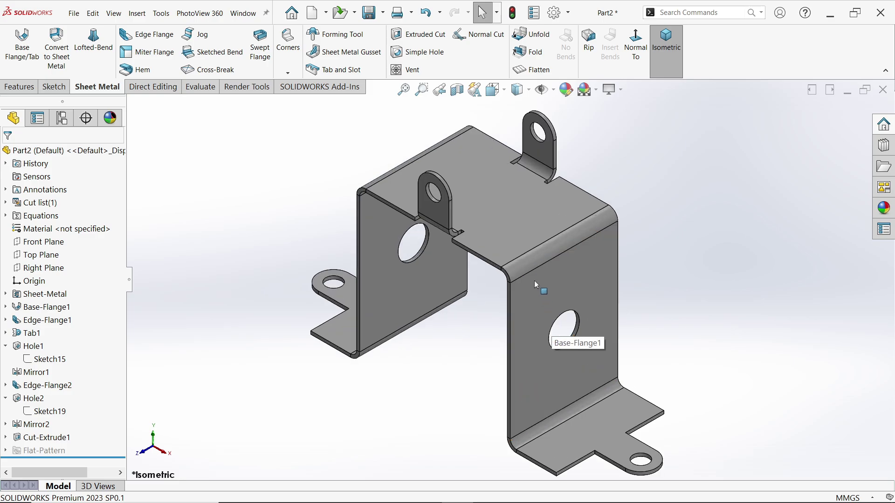